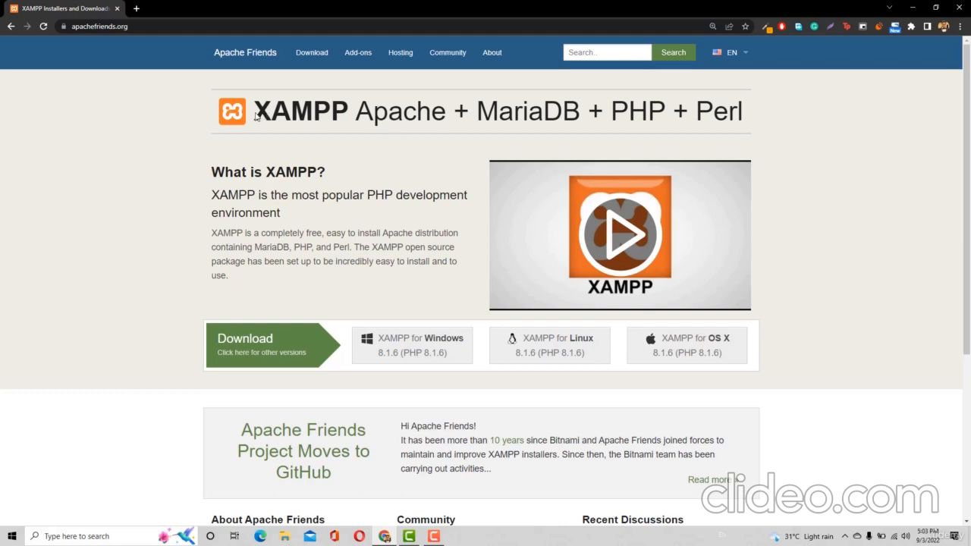
Highlight XAMPP, Apache, PHP and MariaDB in the Apache Friends page heading
{"action": "left_click_drag", "start_coordinate": [256, 114], "coordinate": [343, 113]}
{"action": "left_click", "coordinate": [355, 171]}
{"action": "left_click_drag", "start_coordinate": [249, 114], "coordinate": [298, 115]}
{"action": "left_click_drag", "start_coordinate": [361, 116], "coordinate": [445, 122]}
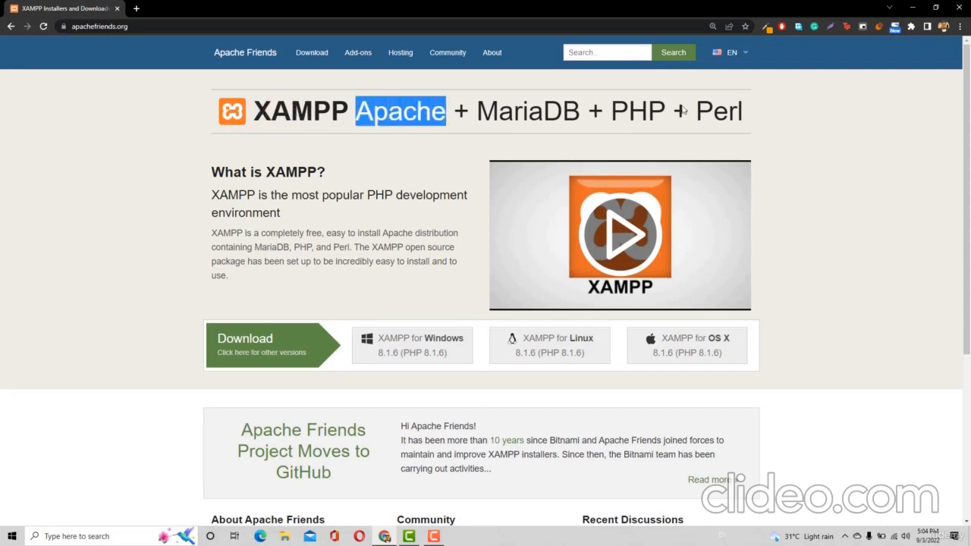
{"action": "left_click_drag", "start_coordinate": [610, 114], "coordinate": [663, 118]}
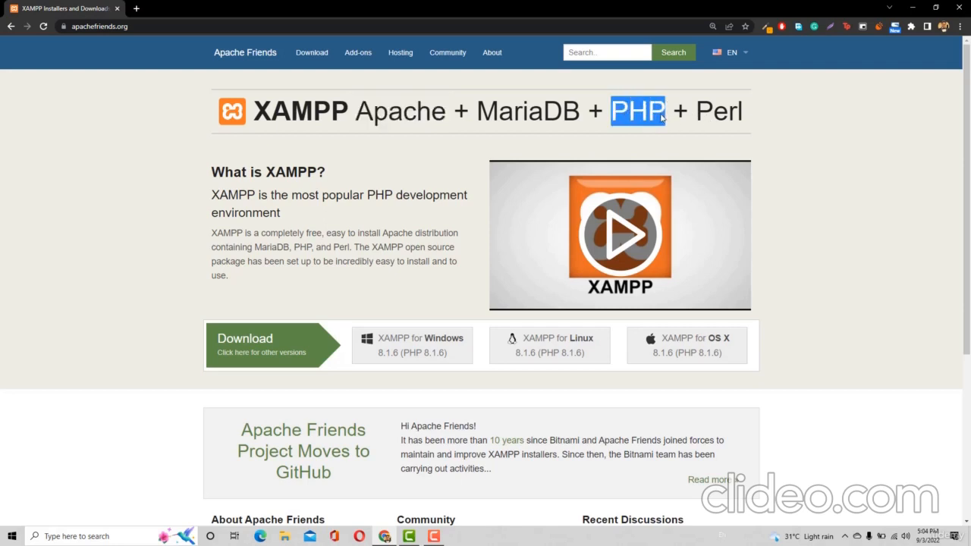
{"action": "left_click_drag", "start_coordinate": [470, 115], "coordinate": [582, 120]}
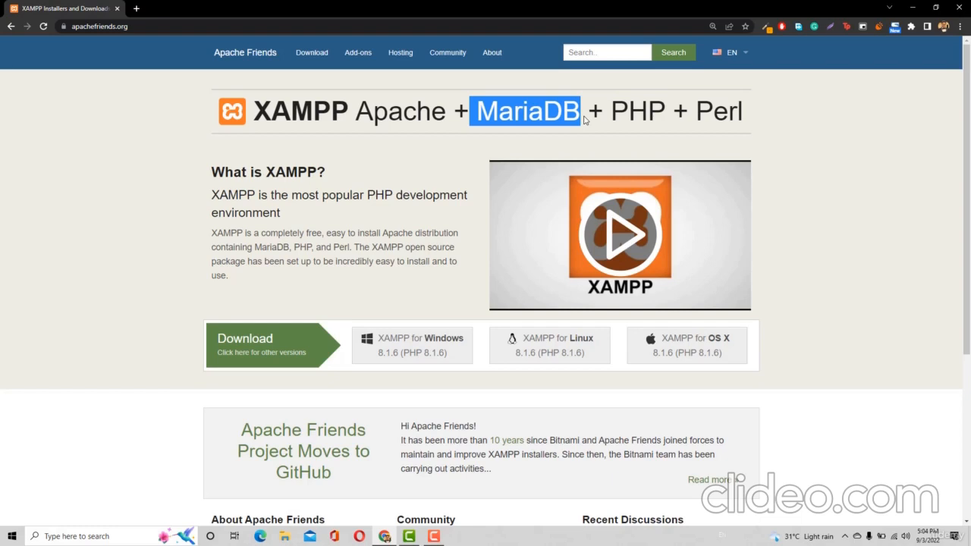
Re-highlight XAMPP, then download the XAMPP for Windows 8.1.6 installer
{"action": "left_click", "coordinate": [280, 167]}
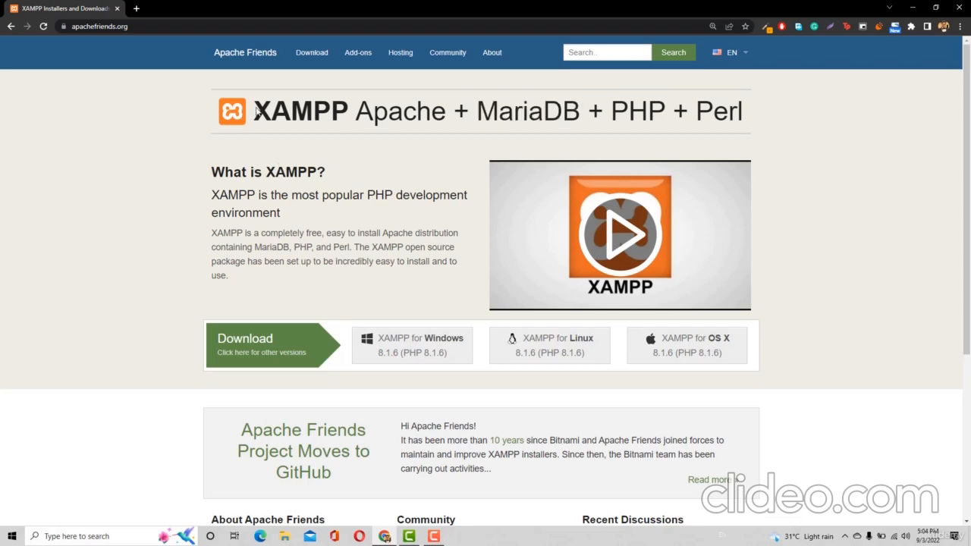
{"action": "left_click_drag", "start_coordinate": [254, 111], "coordinate": [341, 132]}
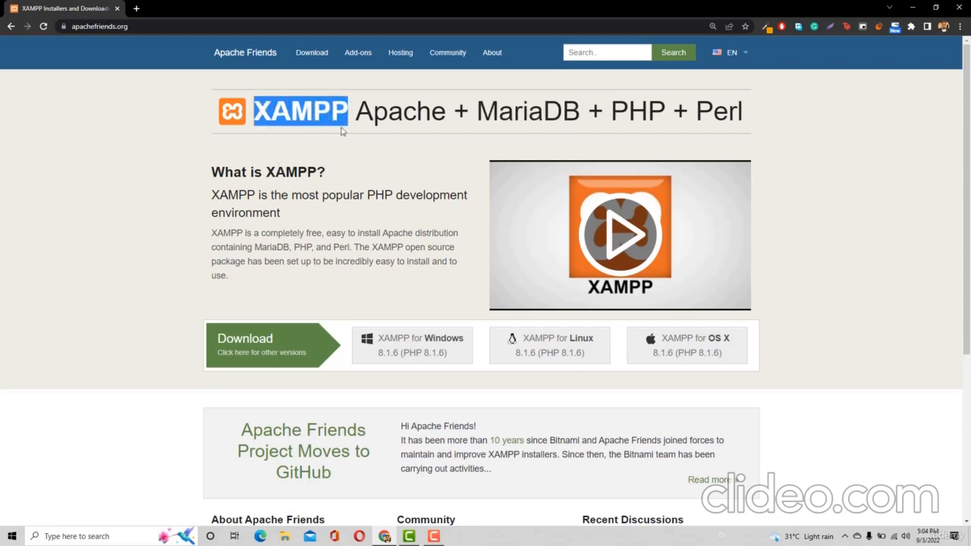
{"action": "left_click", "coordinate": [339, 149]}
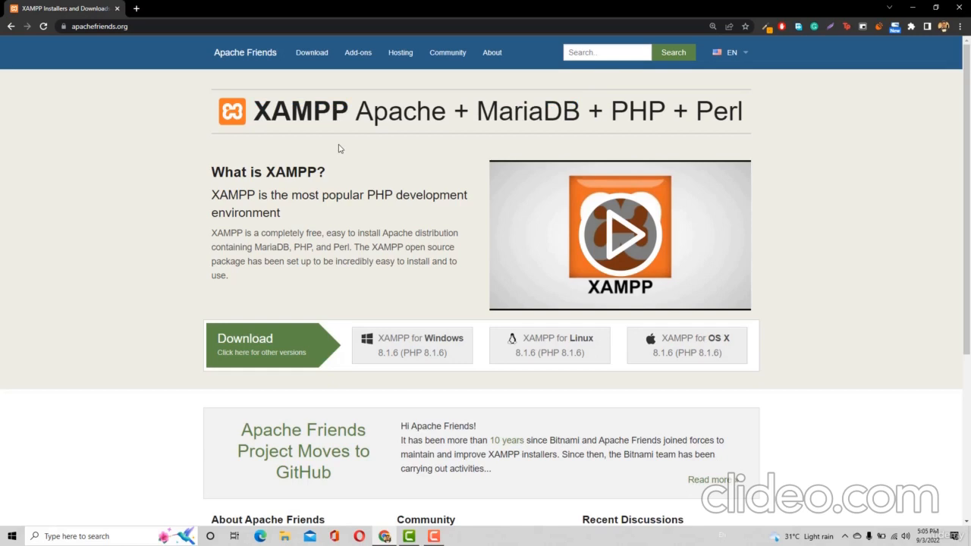
{"action": "left_click", "coordinate": [408, 340]}
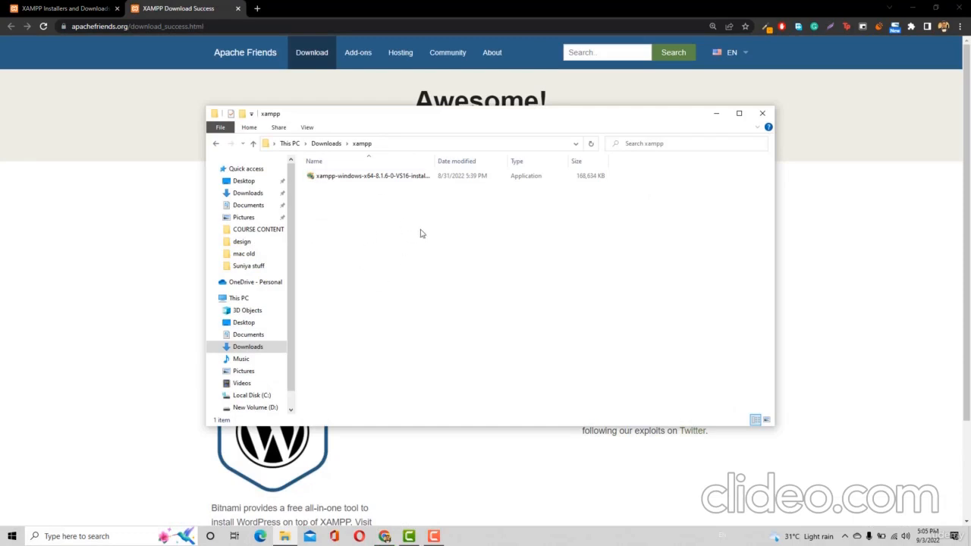
Select and run the xampp-windows-x64-8.1.6-0-VS16 installer in Downloads > xampp
{"action": "left_click", "coordinate": [385, 179]}
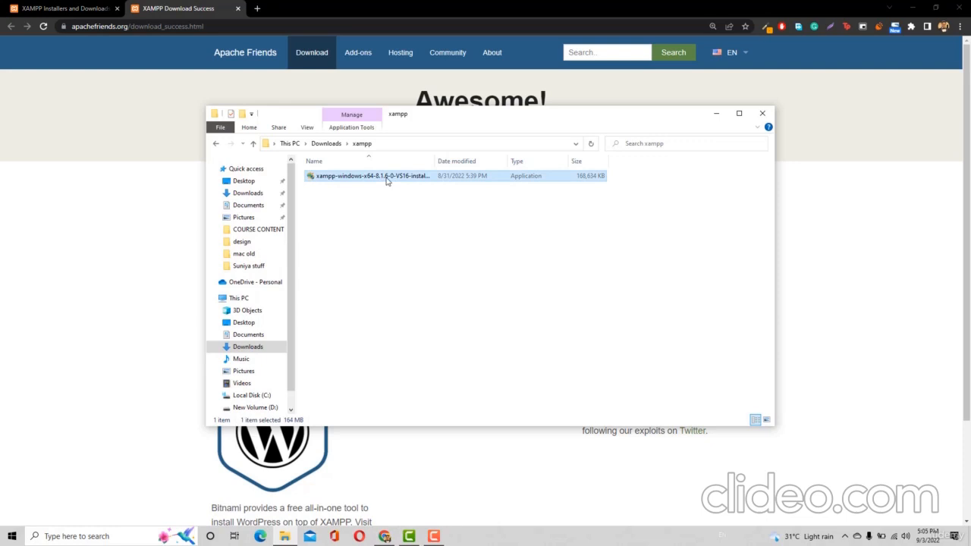
{"action": "double_click", "coordinate": [386, 179]}
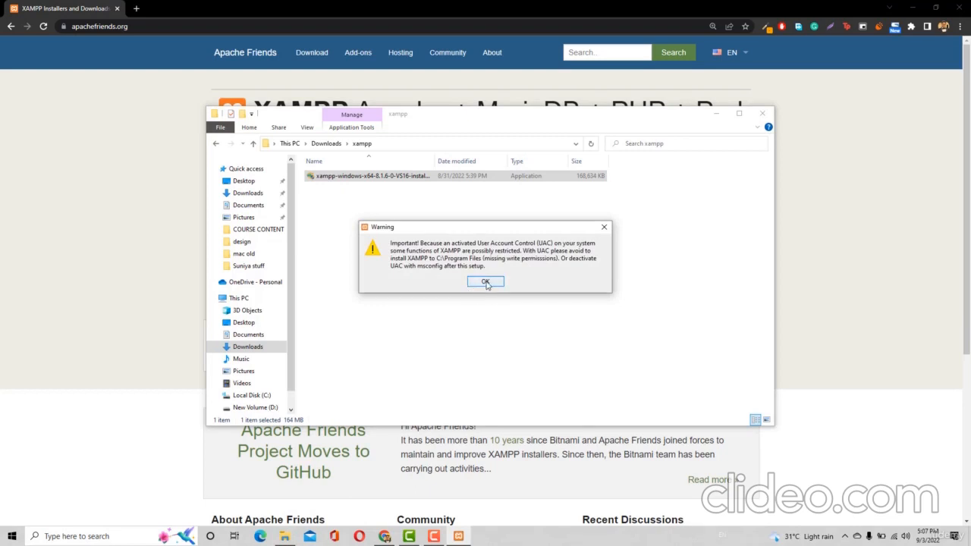
Acknowledge the UAC warning and accept default components, C:\xampp folder and English language
{"action": "left_click", "coordinate": [485, 283]}
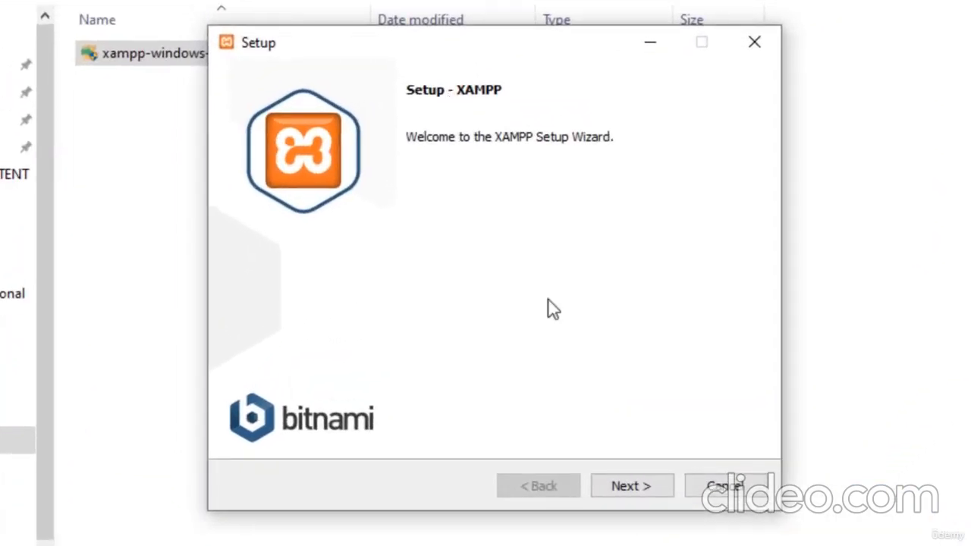
{"action": "left_click", "coordinate": [653, 491]}
{"action": "left_click", "coordinate": [652, 490]}
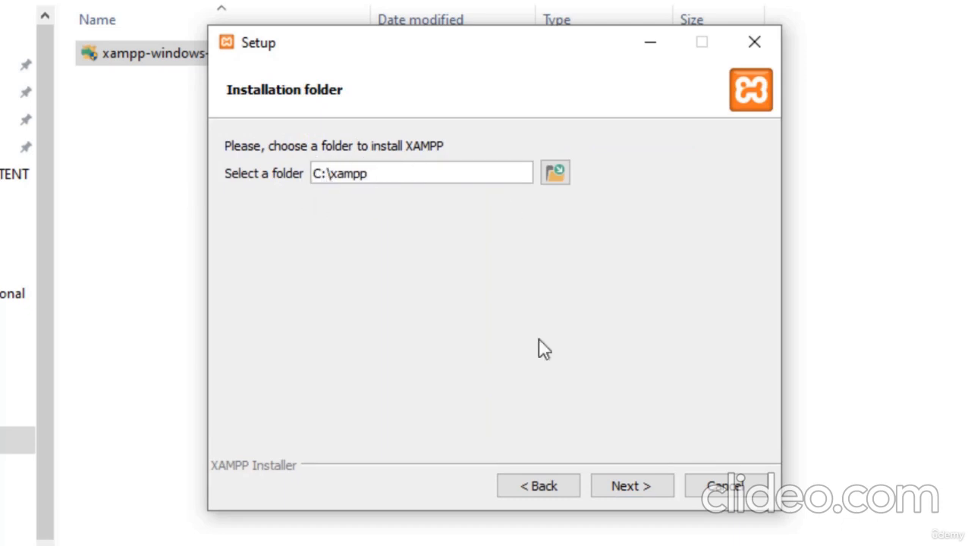
{"action": "left_click", "coordinate": [636, 485]}
{"action": "left_click", "coordinate": [638, 486]}
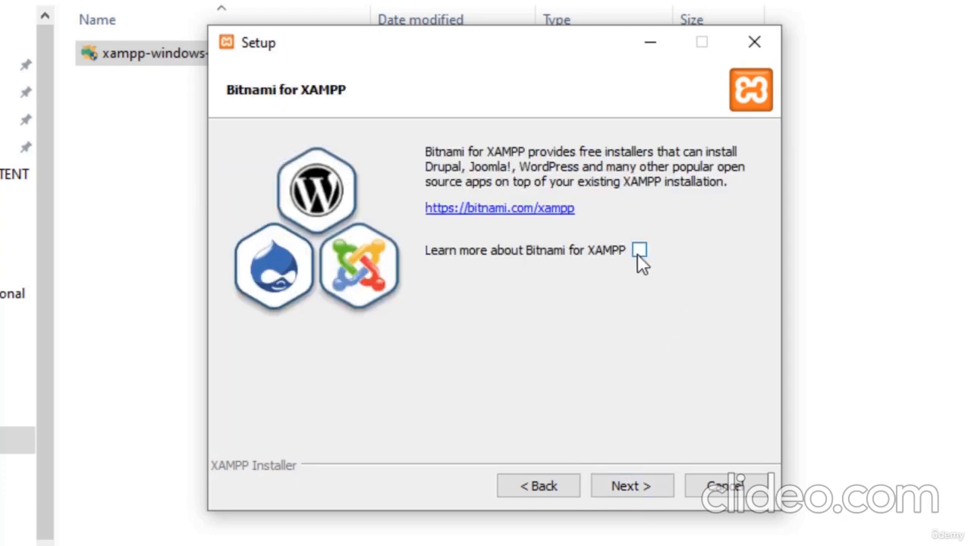
{"action": "left_click", "coordinate": [632, 487]}
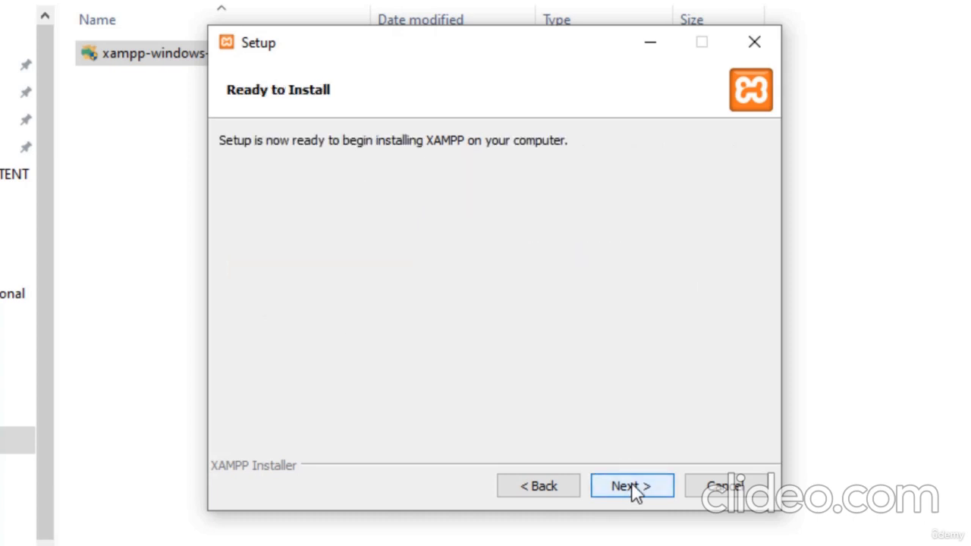
Run the XAMPP installation, then finish with 'start the Control Panel now' unchecked
{"action": "left_click", "coordinate": [633, 487]}
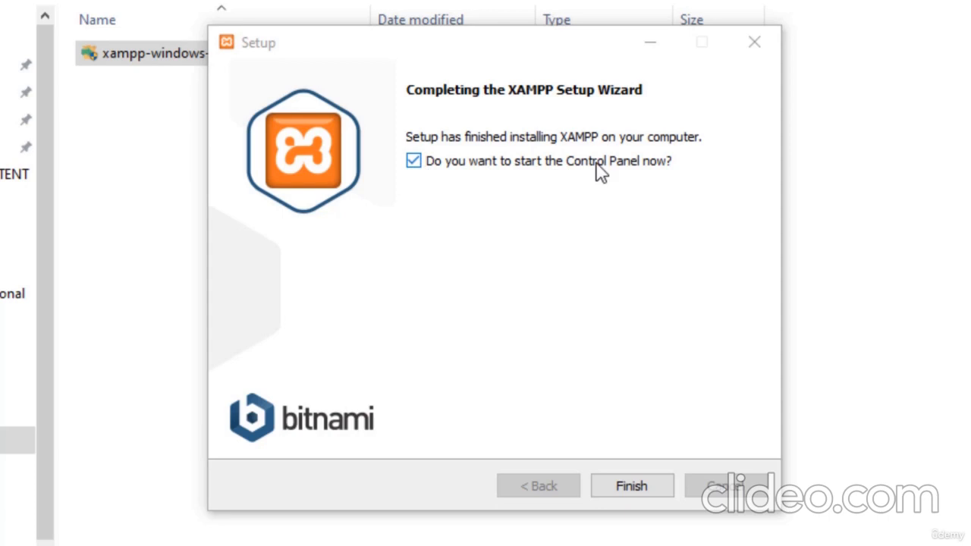
{"action": "left_click", "coordinate": [522, 166]}
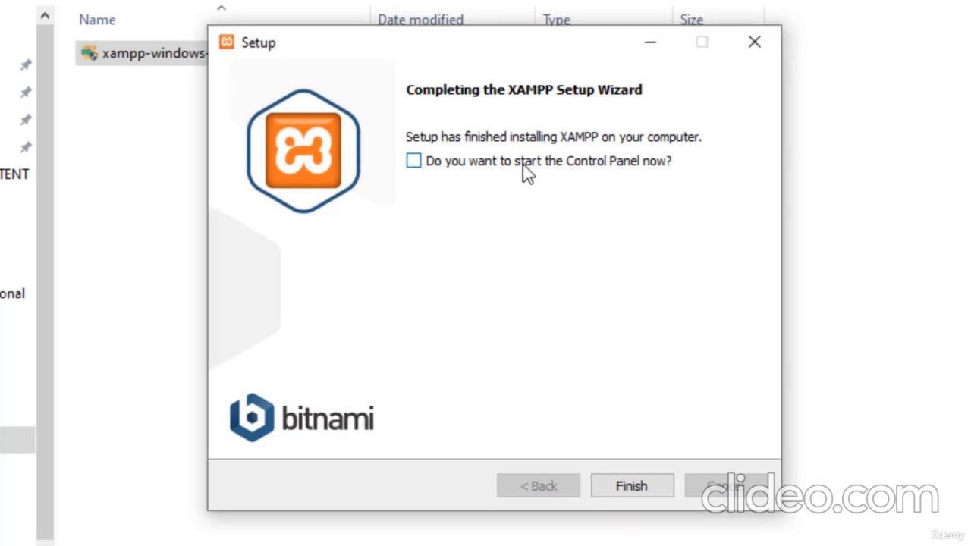
{"action": "left_click", "coordinate": [626, 486]}
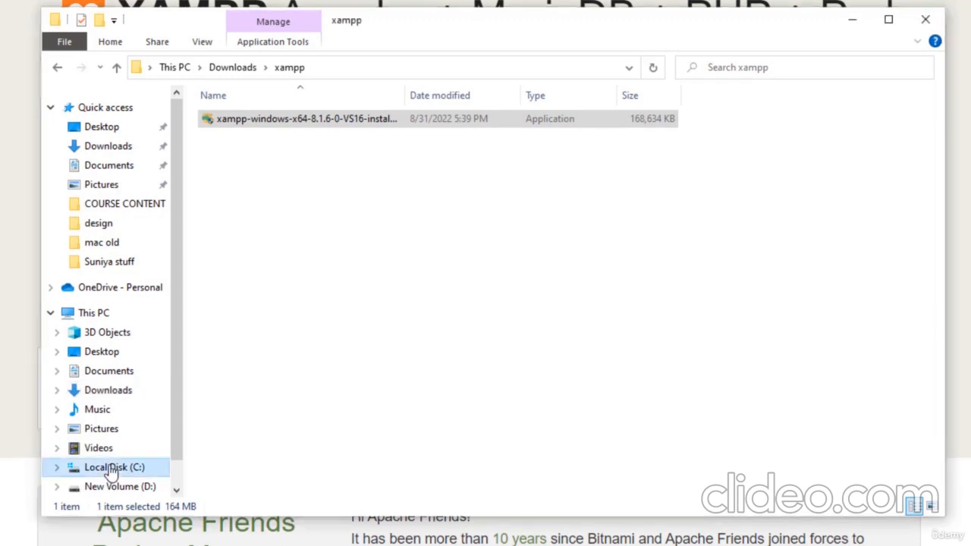
Browse to C:\xampp and select xampp-control.exe
{"action": "left_click", "coordinate": [110, 468]}
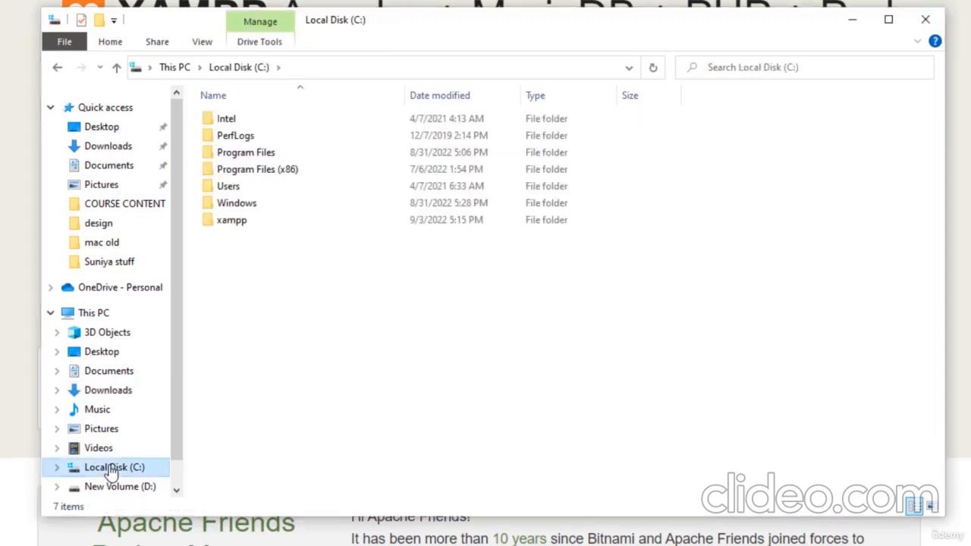
{"action": "double_click", "coordinate": [233, 224]}
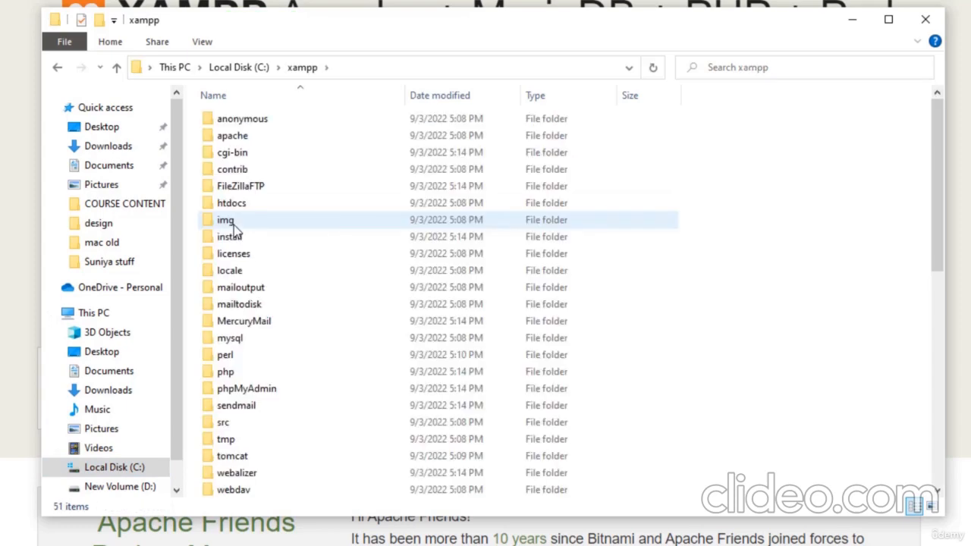
{"action": "scroll", "coordinate": [234, 227], "scroll_direction": "down", "scroll_amount": 8}
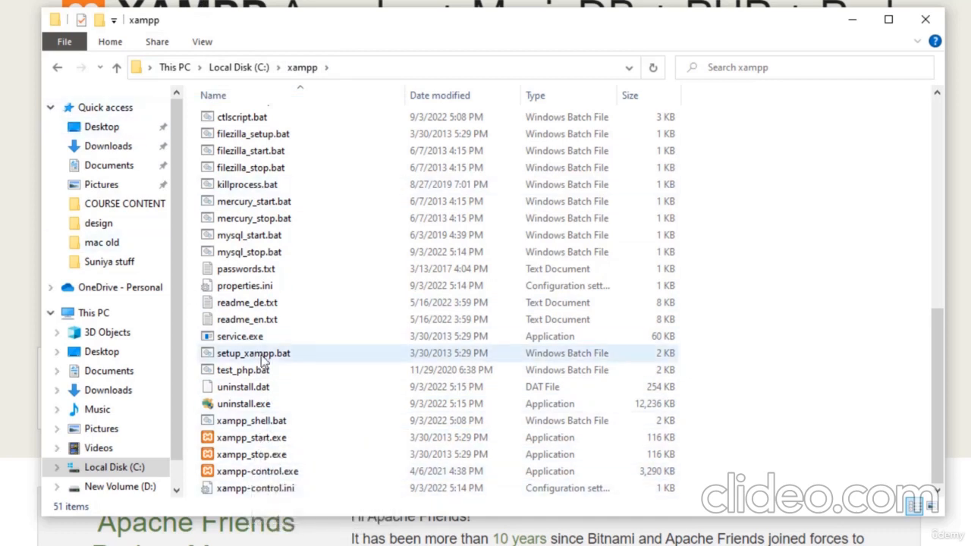
{"action": "left_click", "coordinate": [257, 472]}
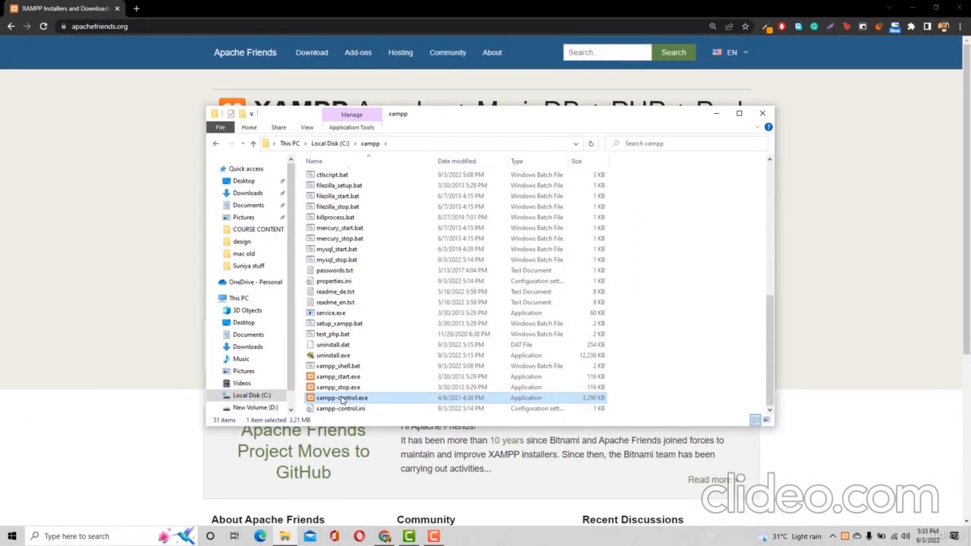
Launch xampp-control.exe, dismiss a Start-menu search for 'xampp', and centre the Control Panel window
{"action": "double_click", "coordinate": [342, 399]}
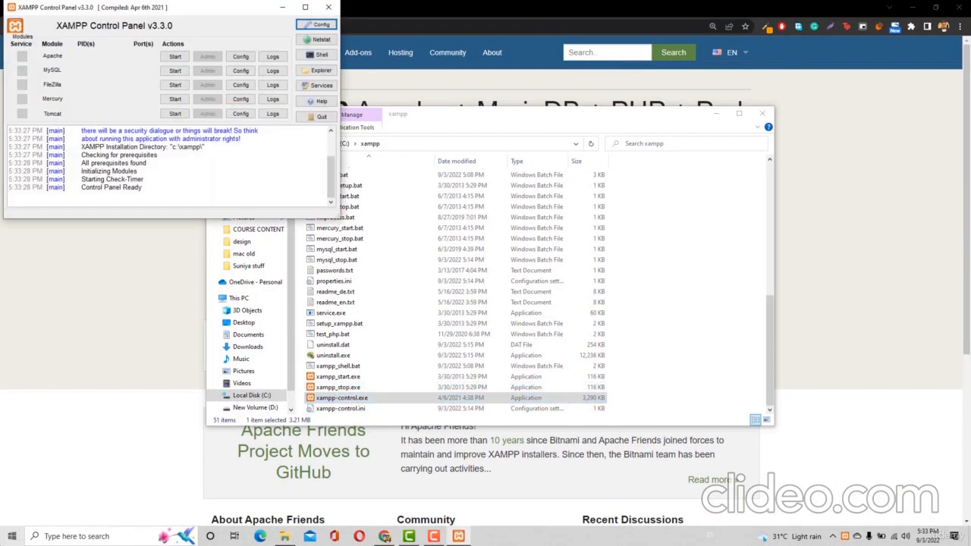
{"action": "left_click", "coordinate": [11, 536]}
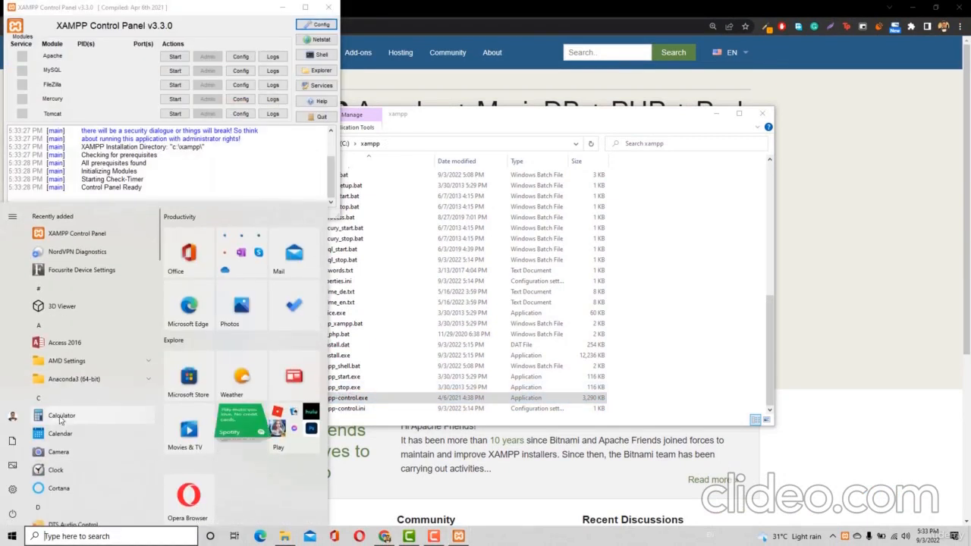
{"action": "type", "text": "xampp"}
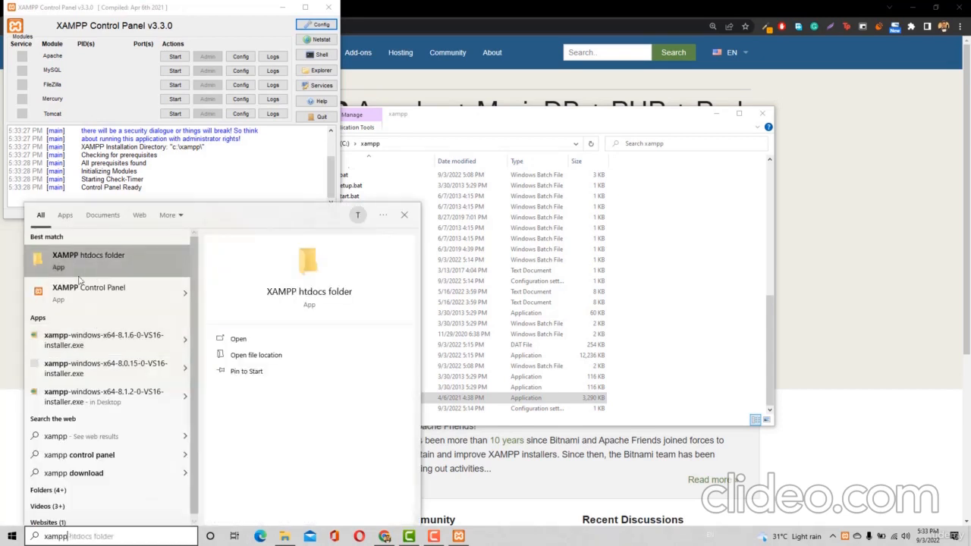
{"action": "left_click", "coordinate": [14, 537]}
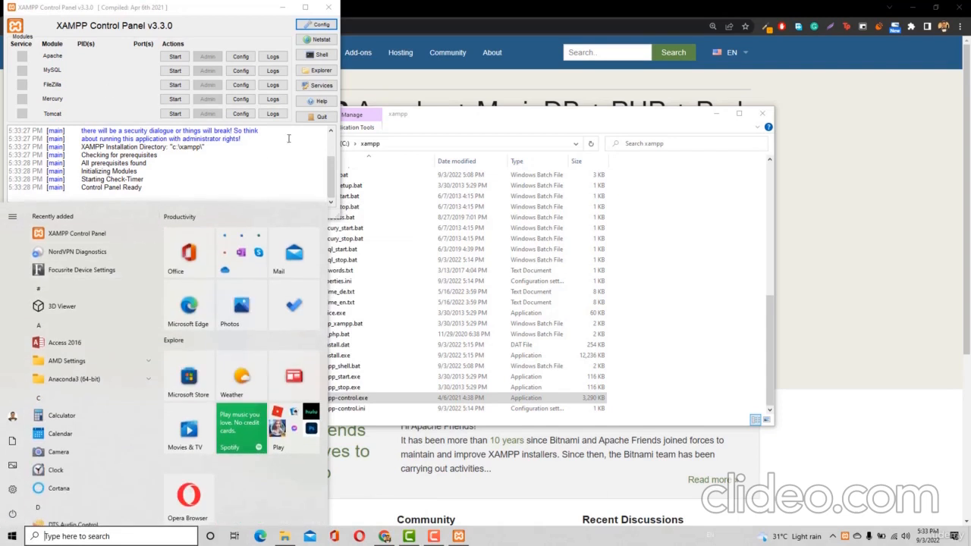
{"action": "left_click", "coordinate": [287, 142]}
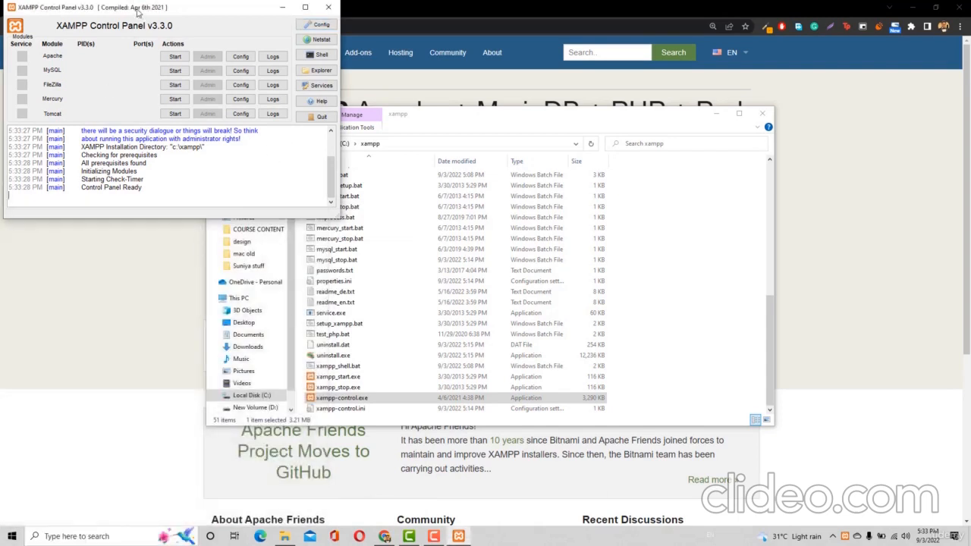
{"action": "left_click_drag", "start_coordinate": [136, 12], "coordinate": [431, 200]}
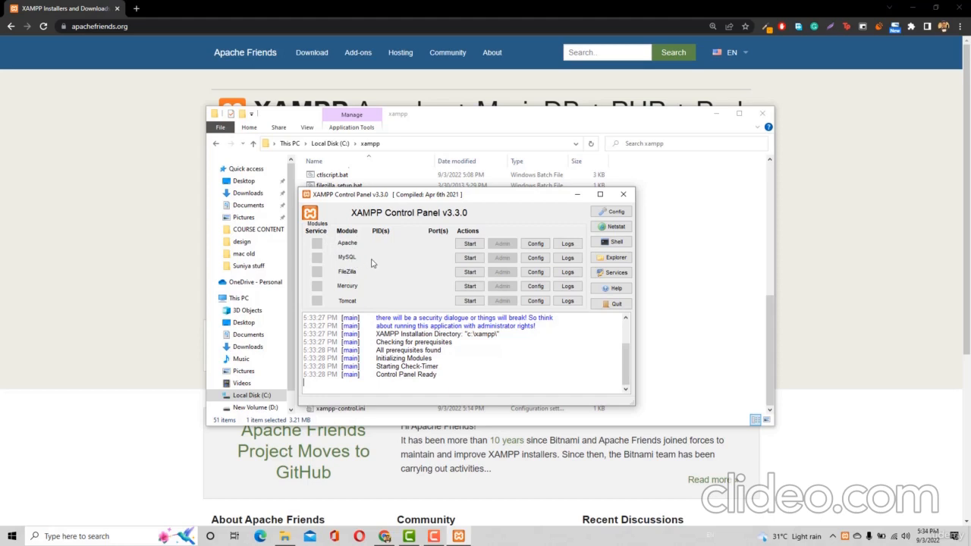
Start Apache on ports 80/443 and MySQL on 3306, then open a new Chrome tab
{"action": "left_click", "coordinate": [470, 243]}
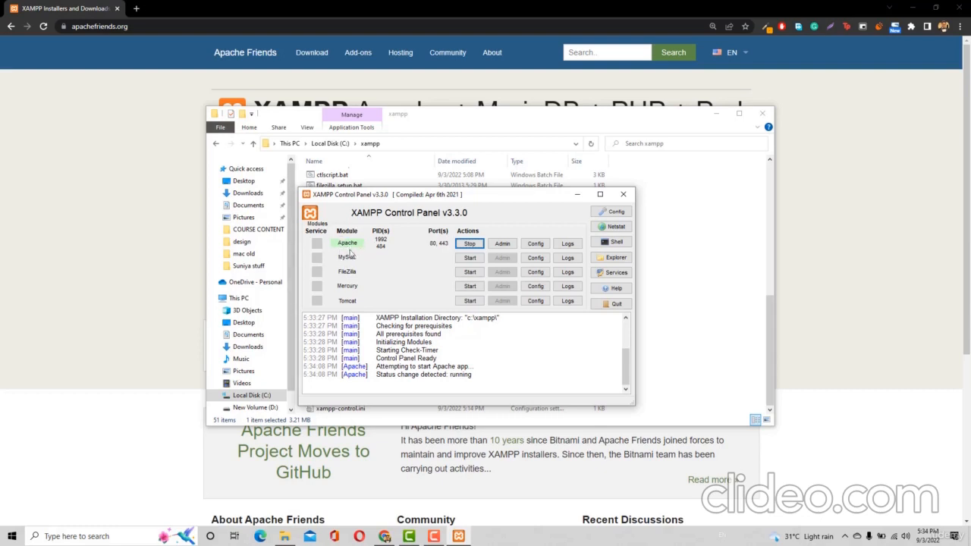
{"action": "left_click", "coordinate": [474, 259]}
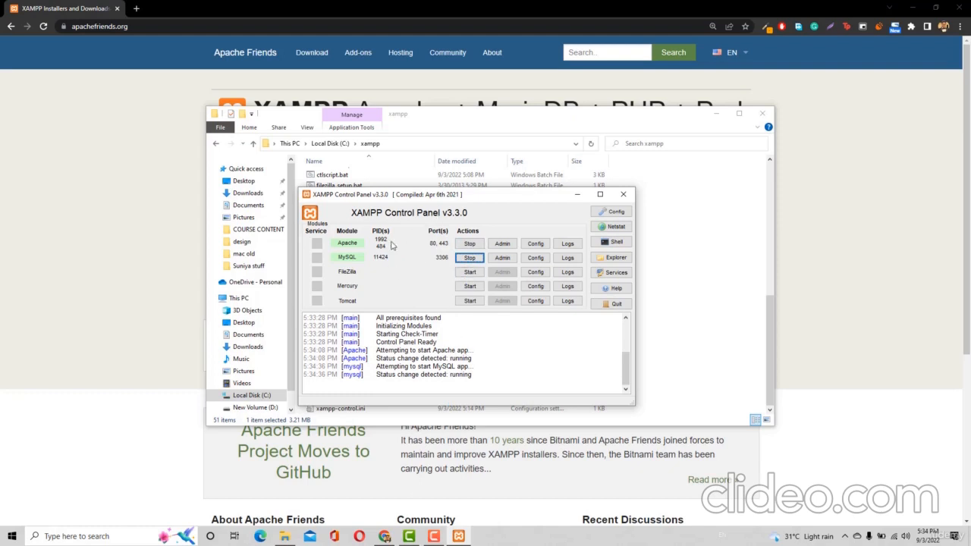
{"action": "left_click", "coordinate": [136, 9]}
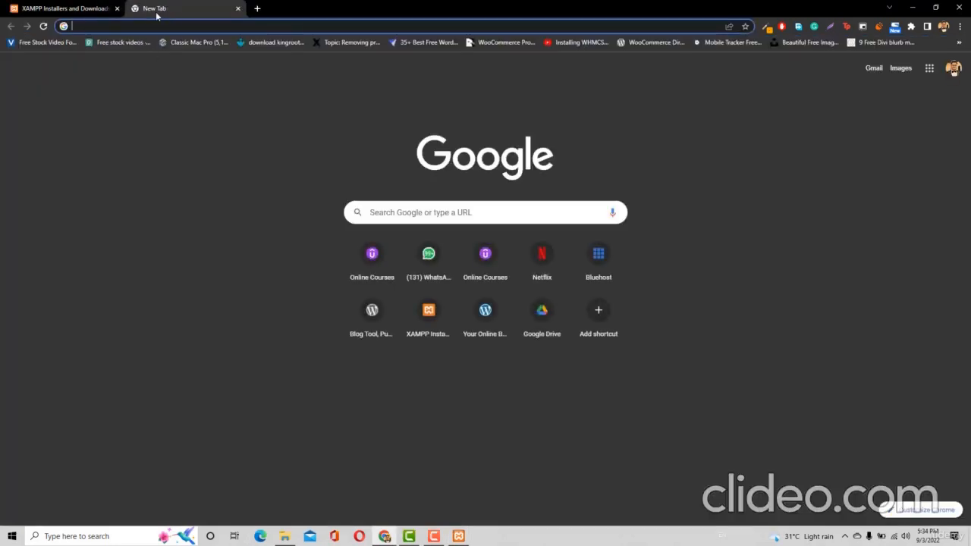
Load localhost to show the XAMPP dashboard, then erase '/dashboard/' from the address
{"action": "left_click", "coordinate": [117, 9]}
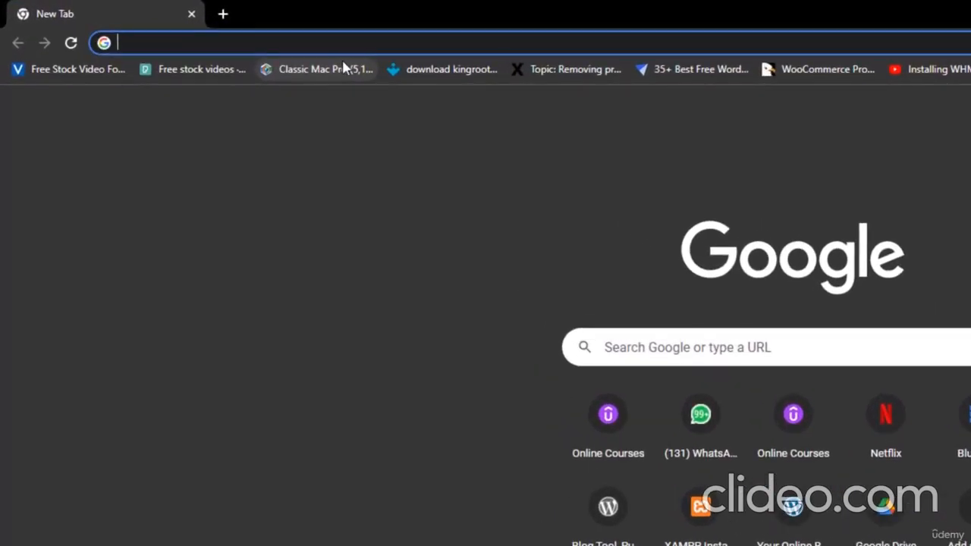
{"action": "type", "text": "loca"}
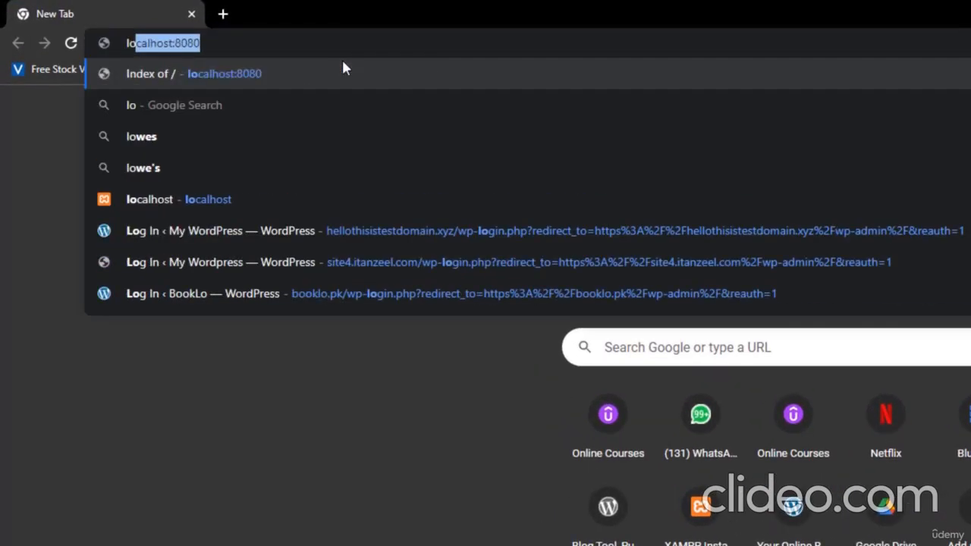
{"action": "type", "text": "lhost"}
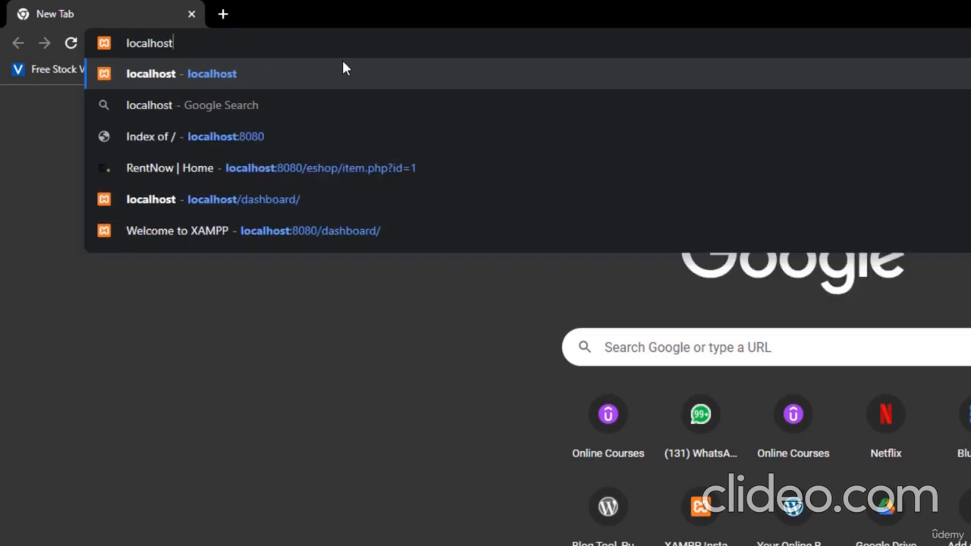
{"action": "key", "text": "Return"}
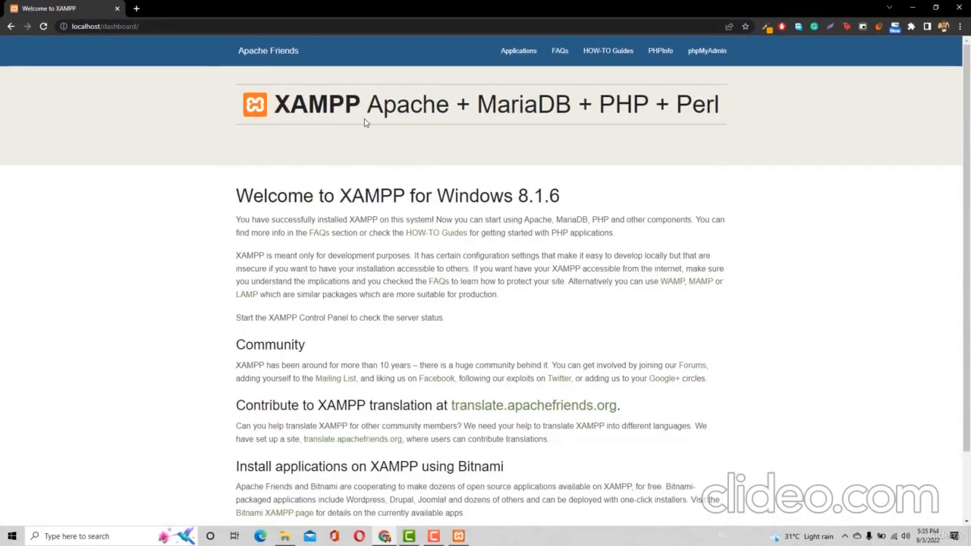
{"action": "left_click_drag", "start_coordinate": [367, 112], "coordinate": [472, 118]}
{"action": "left_click", "coordinate": [518, 157]}
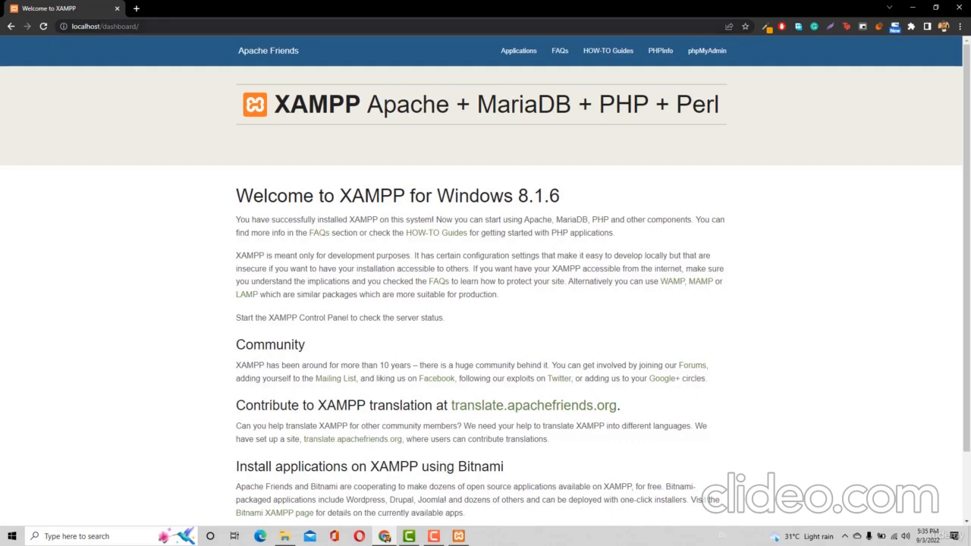
{"action": "left_click_drag", "start_coordinate": [144, 27], "coordinate": [99, 26]}
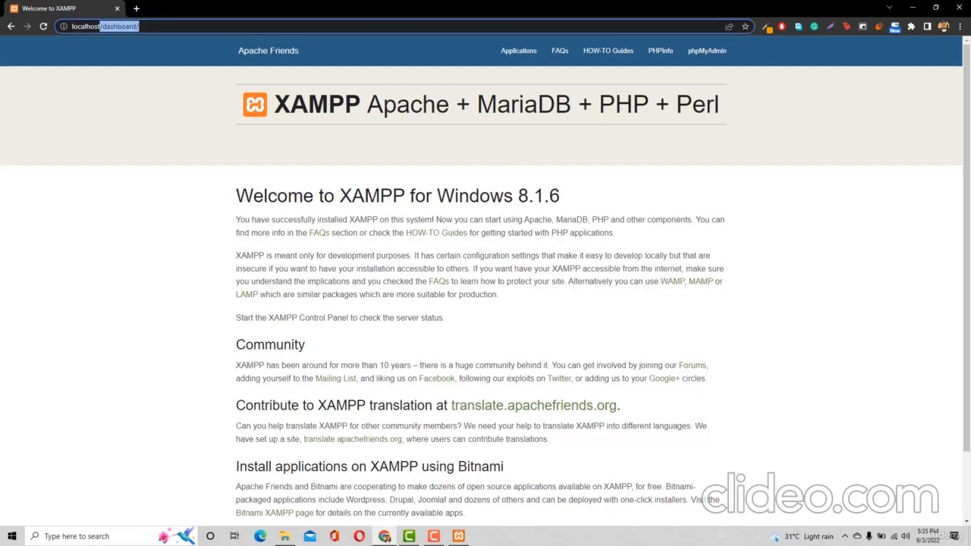
{"action": "key", "text": "BackSpace"}
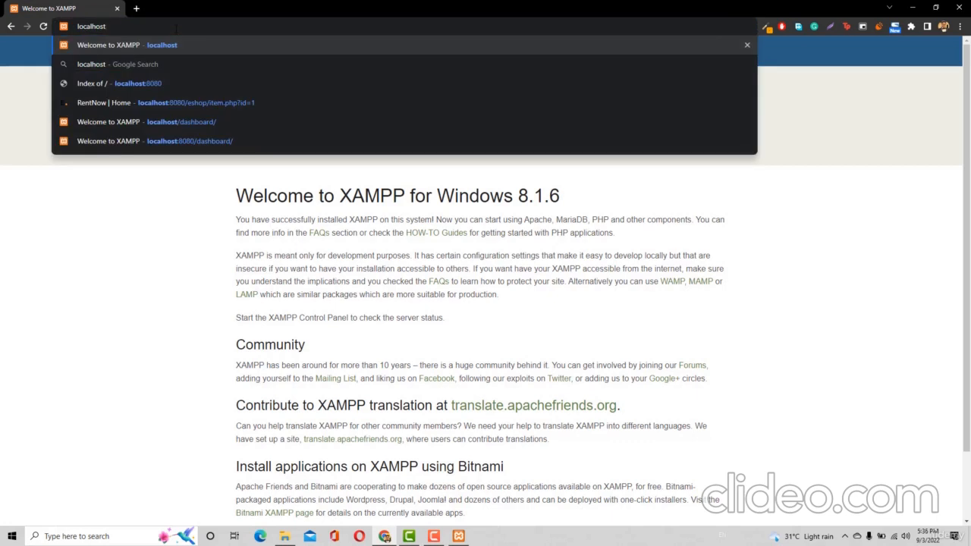
{"action": "left_click", "coordinate": [136, 9]}
{"action": "type", "text": "goo"}
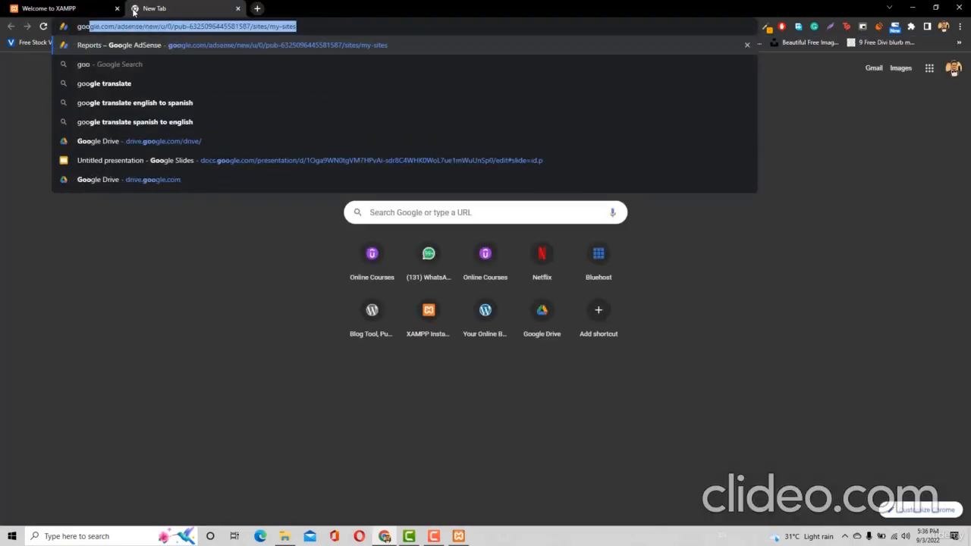
{"action": "type", "text": "gle.com"}
{"action": "key", "text": "Return"}
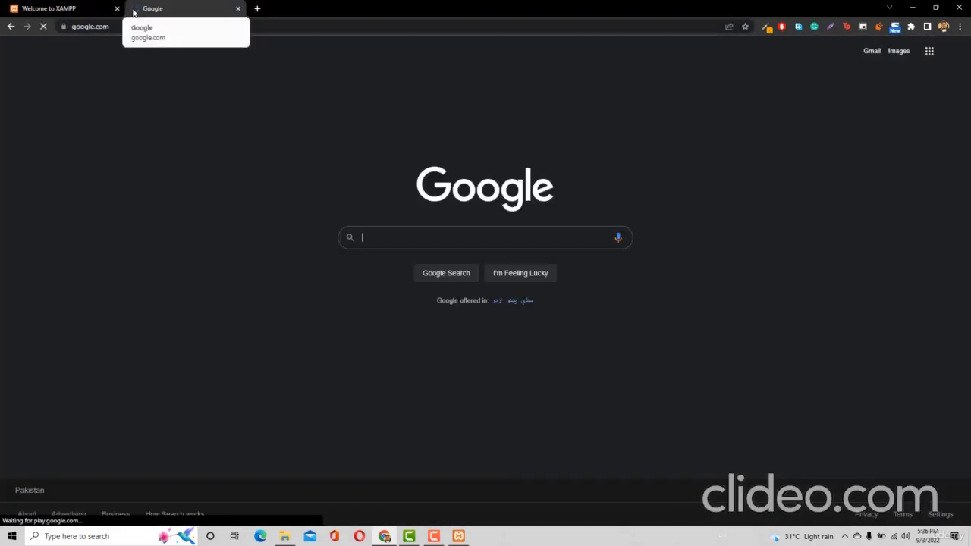
{"action": "middle_click", "coordinate": [156, 13]}
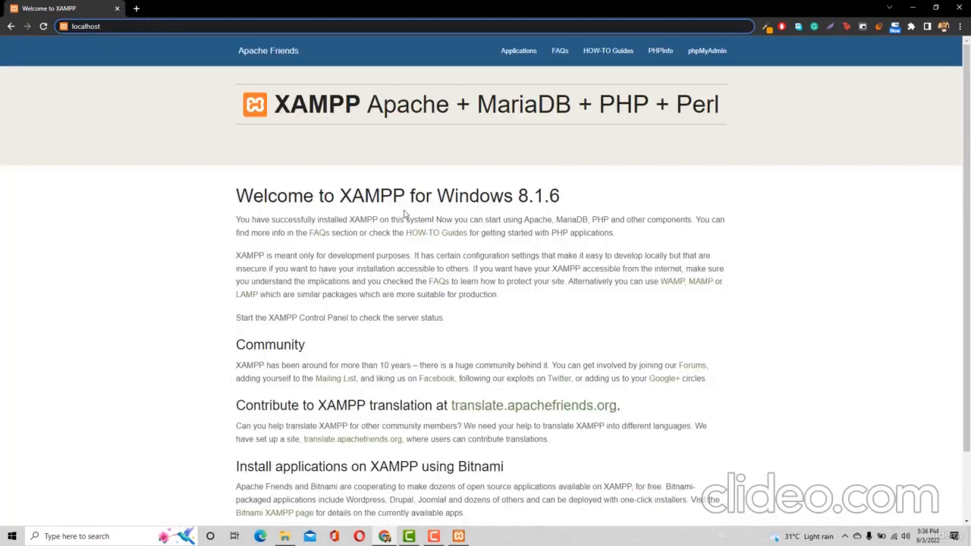
{"action": "left_click", "coordinate": [459, 536]}
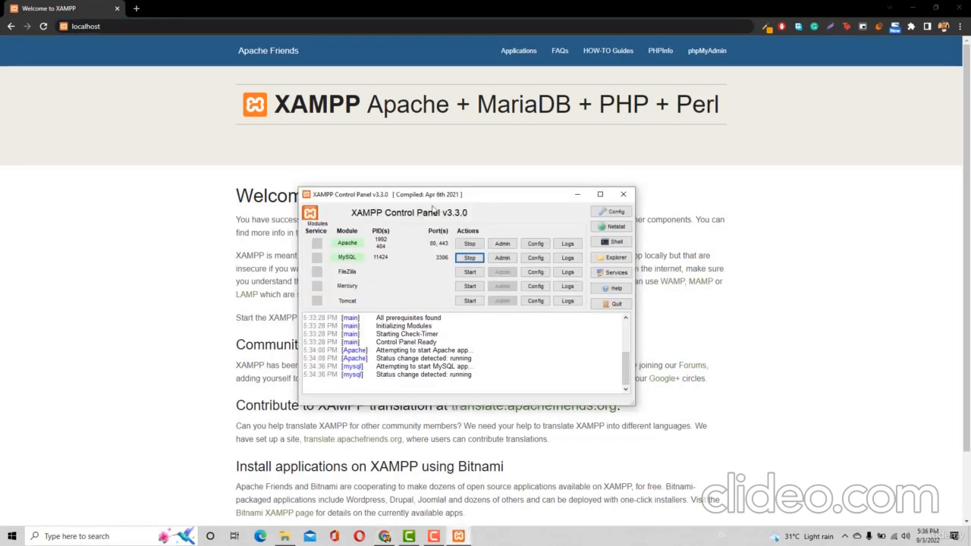
{"action": "left_click", "coordinate": [98, 25]}
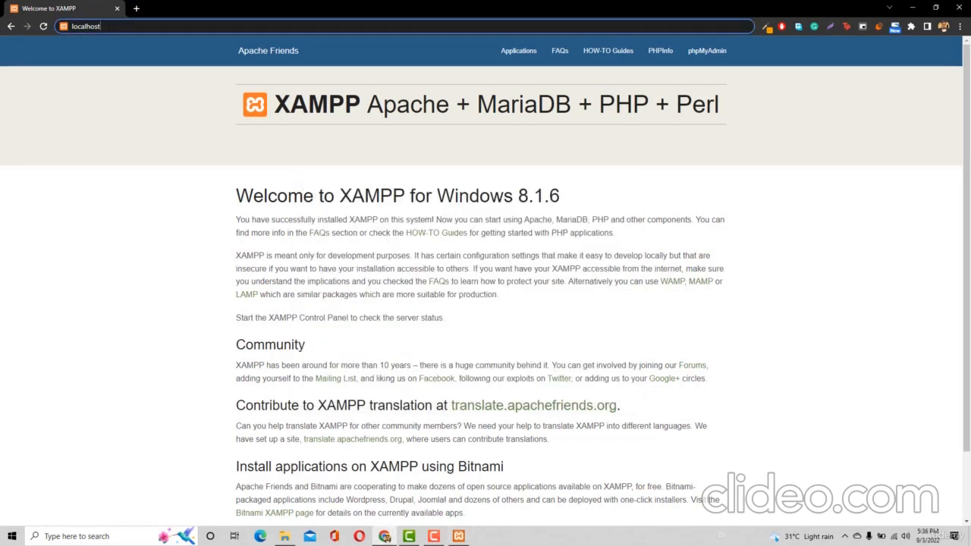
{"action": "key", "text": "Return"}
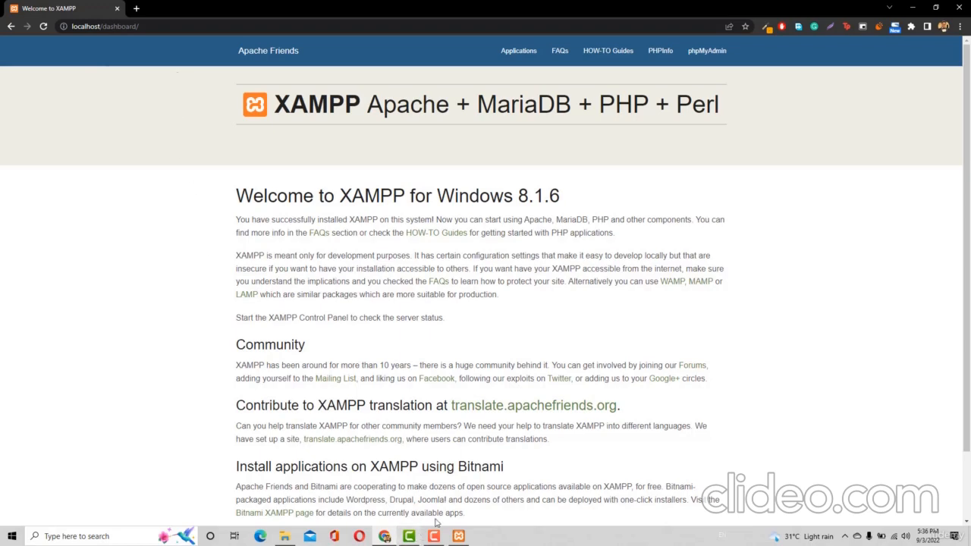
{"action": "left_click", "coordinate": [278, 538]}
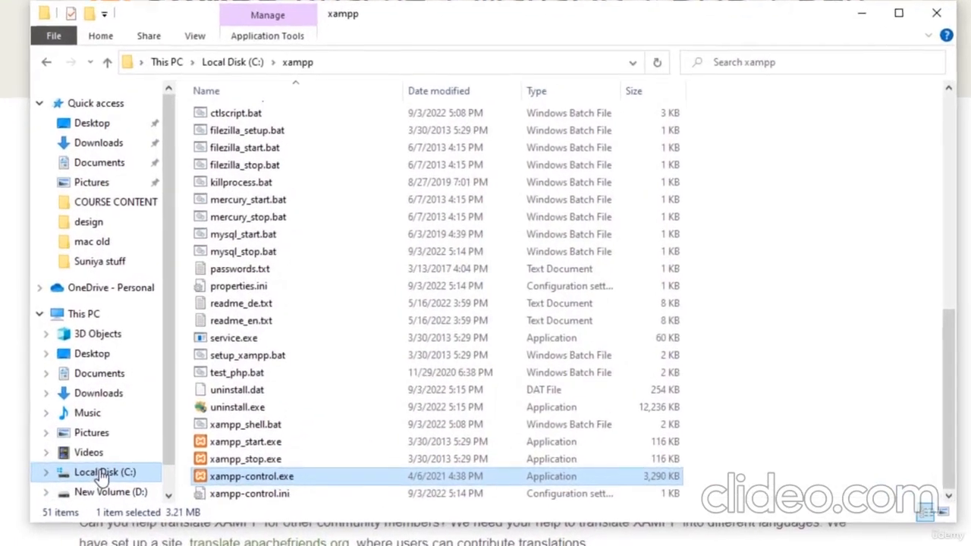
Open C:\xampp\htdocs and permanently delete all eight default items
{"action": "left_click", "coordinate": [104, 473]}
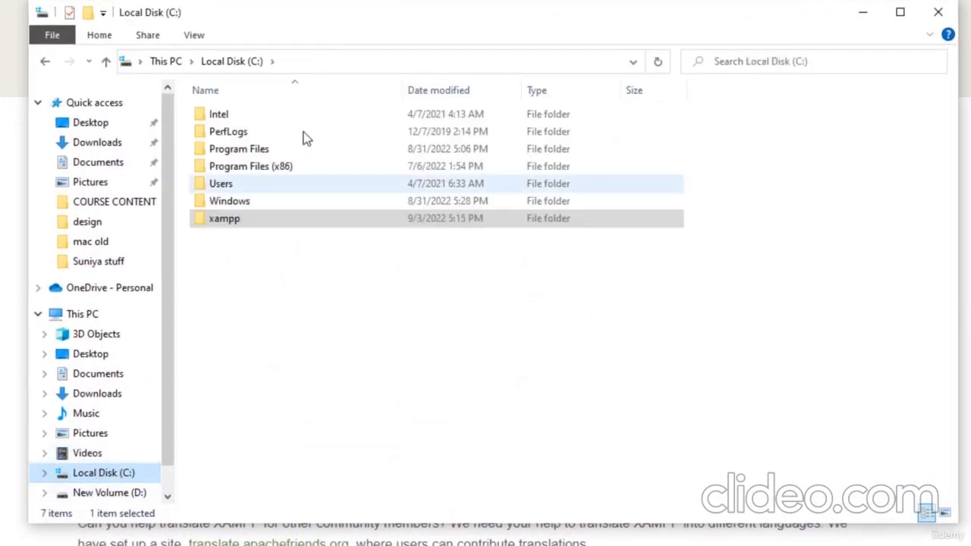
{"action": "double_click", "coordinate": [242, 221]}
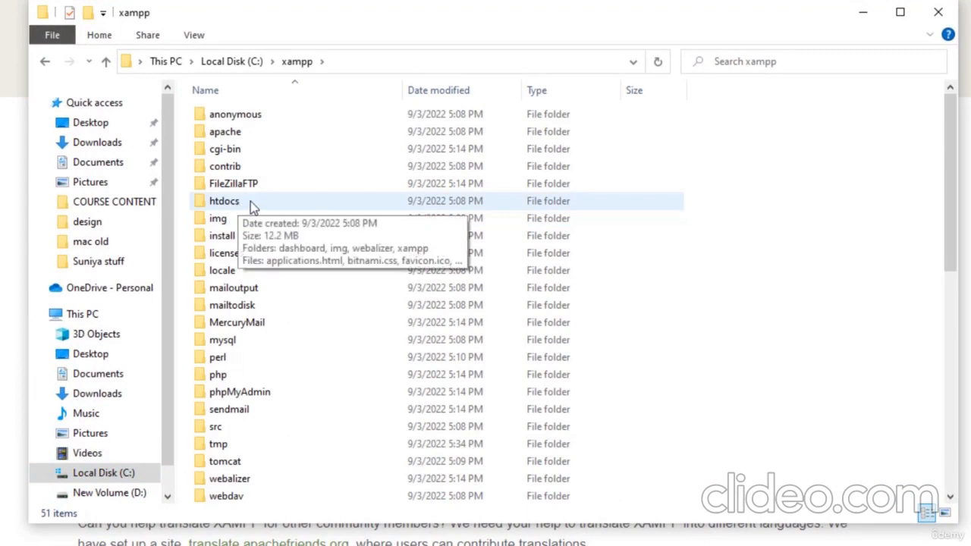
{"action": "double_click", "coordinate": [250, 201]}
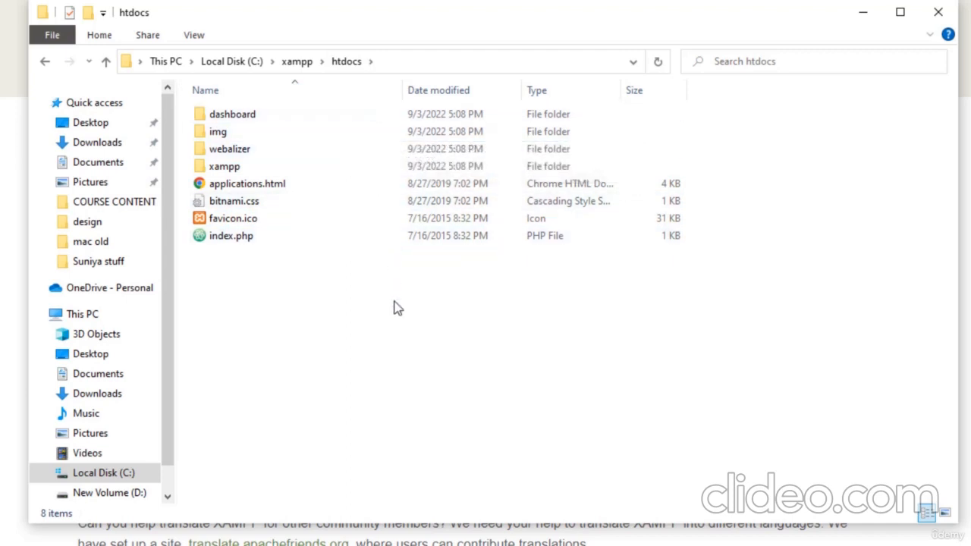
{"action": "key", "text": "ctrl+a"}
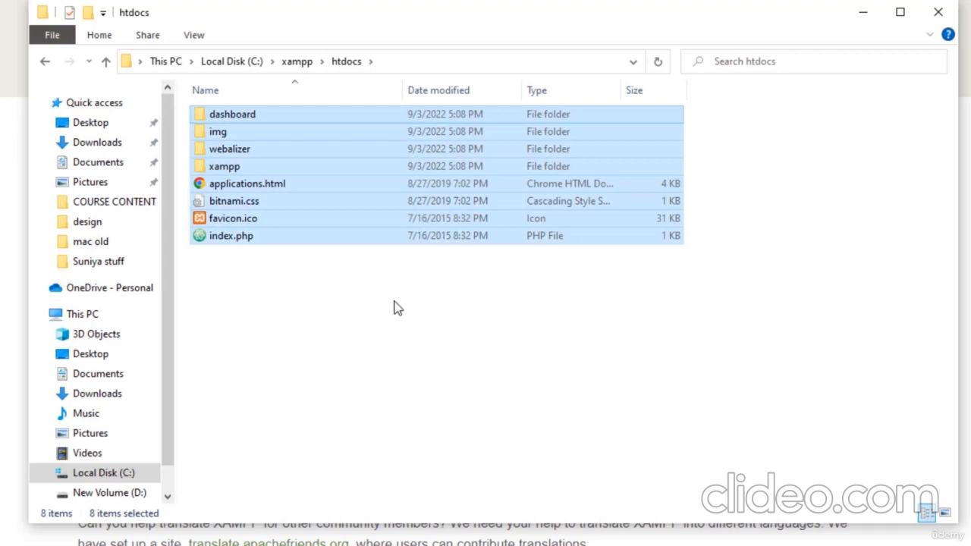
{"action": "key", "text": "shift+Delete"}
{"action": "key", "text": "Return"}
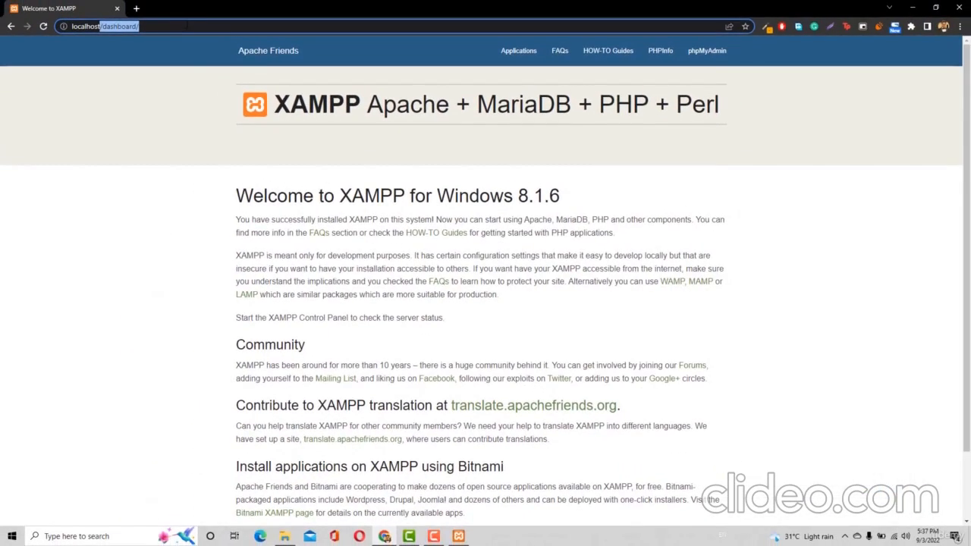
Load plain localhost to see the empty 'Index of /' listing, and show the empty htdocs folder
{"action": "key", "text": "Delete"}
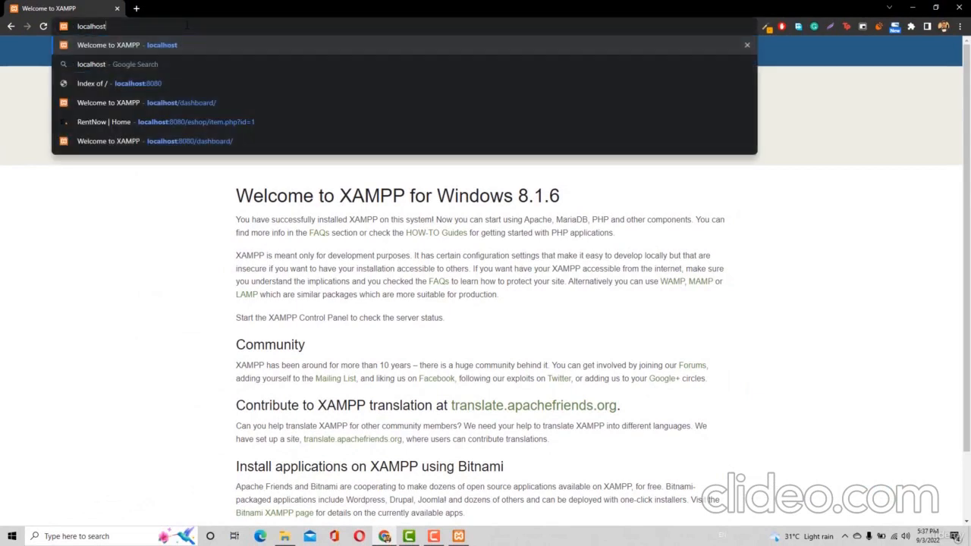
{"action": "key", "text": "Return"}
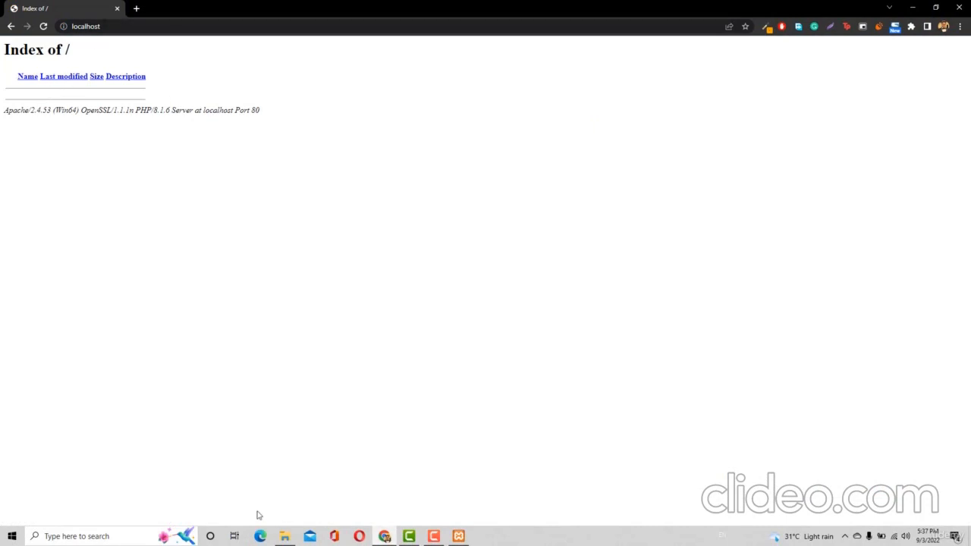
{"action": "left_click", "coordinate": [284, 536]}
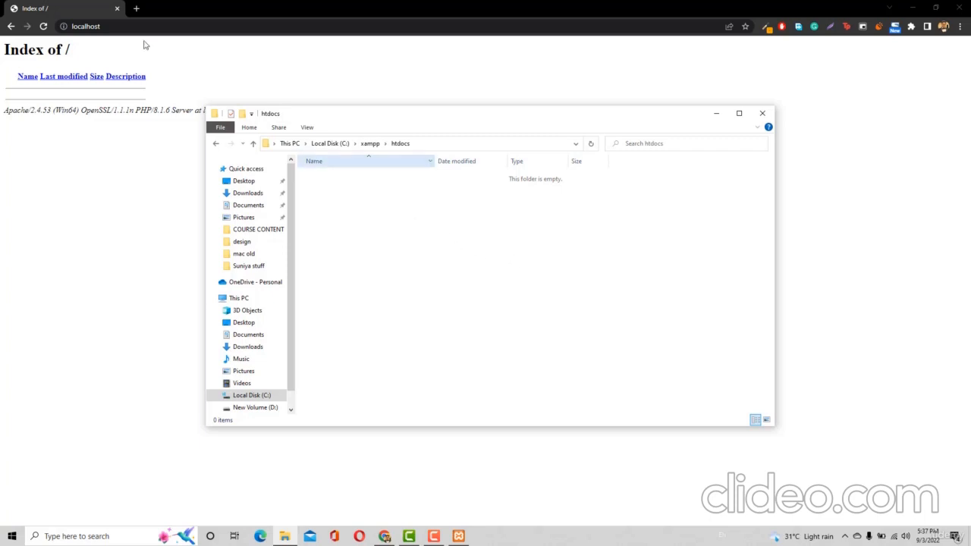
{"action": "left_click", "coordinate": [133, 8]}
{"action": "left_click", "coordinate": [133, 9]}
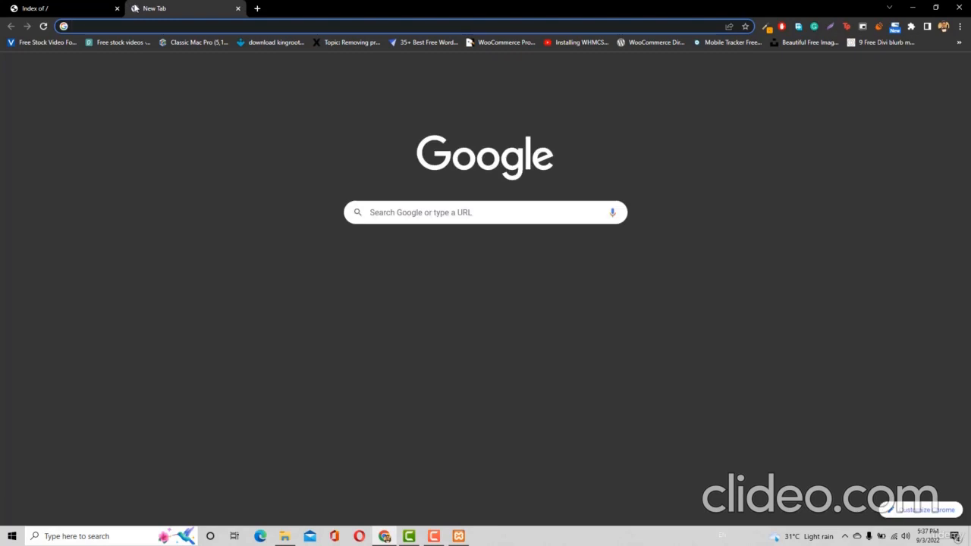
{"action": "type", "text": "sub"}
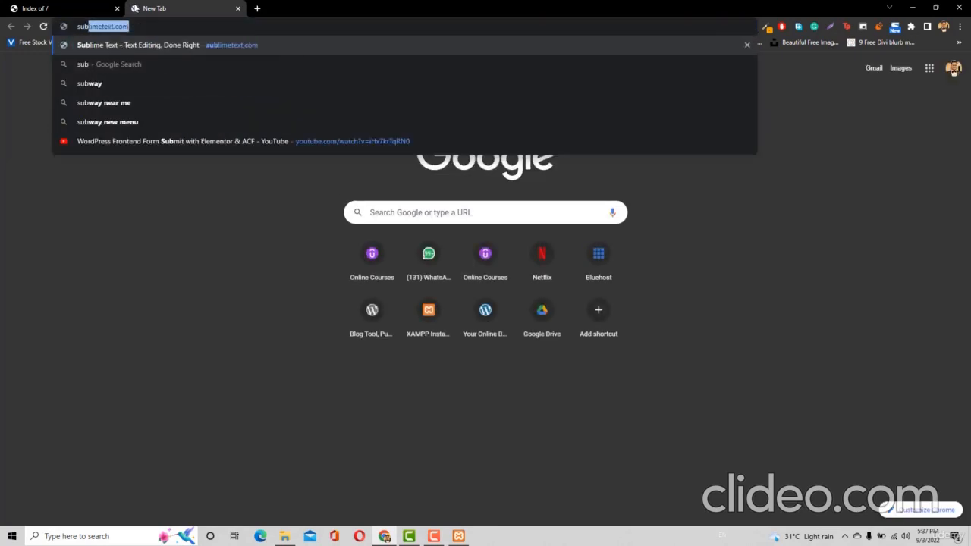
{"action": "key", "text": "Return"}
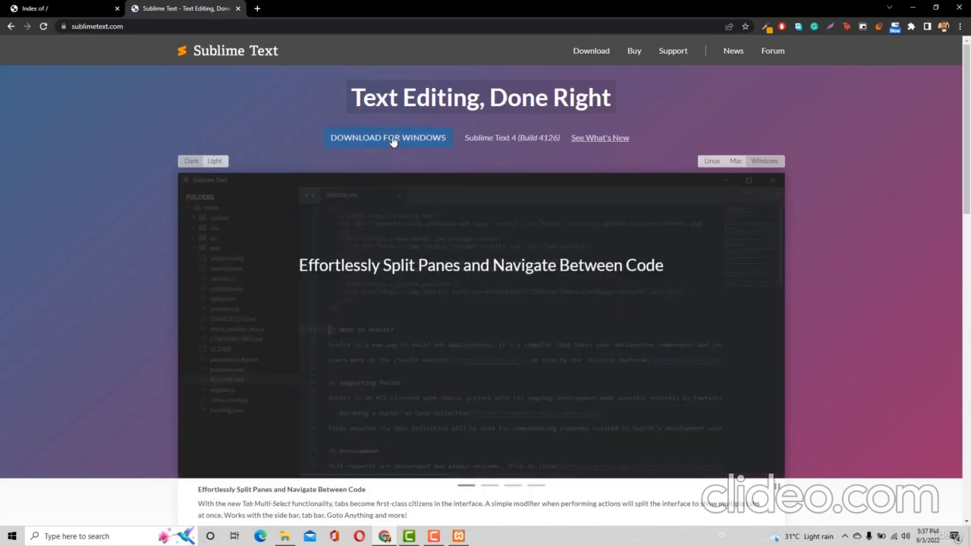
{"action": "middle_click", "coordinate": [167, 11]}
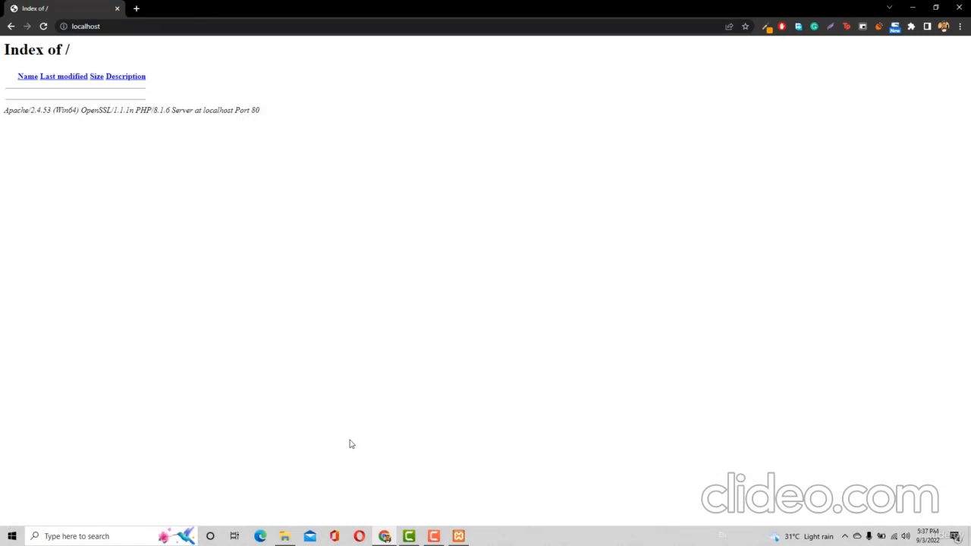
Launch Sublime Text from Windows search, dismiss the update offer, and create a new untitled file
{"action": "left_click", "coordinate": [84, 537]}
{"action": "type", "text": "sub"}
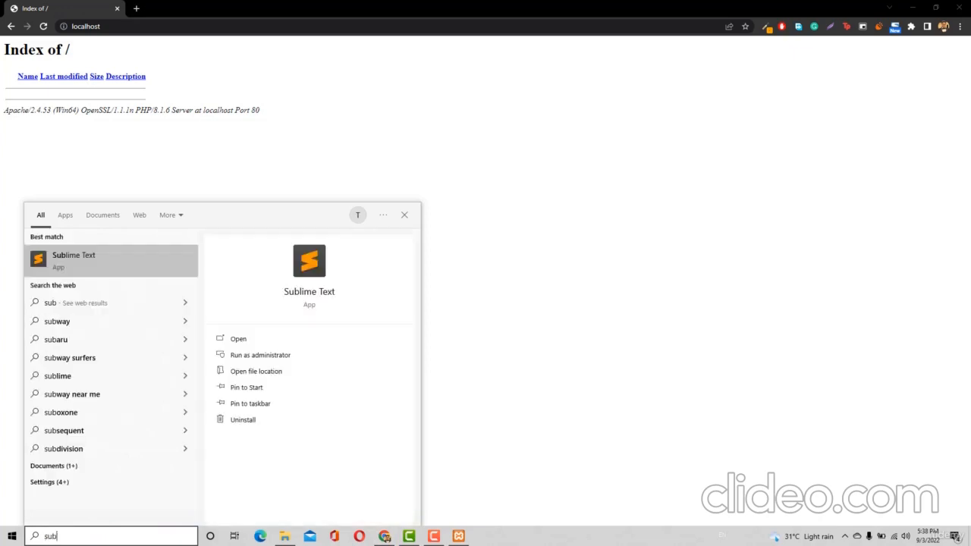
{"action": "key", "text": "Return"}
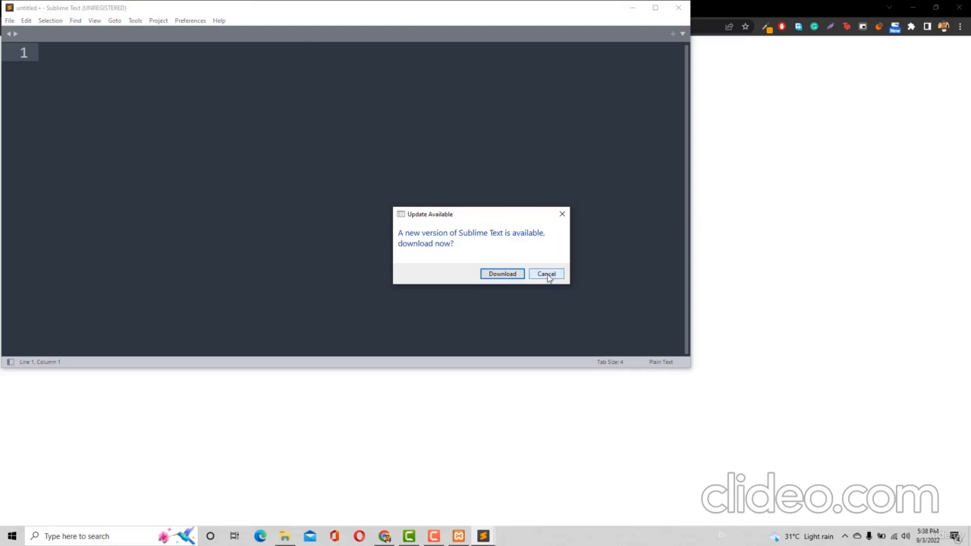
{"action": "left_click", "coordinate": [549, 275]}
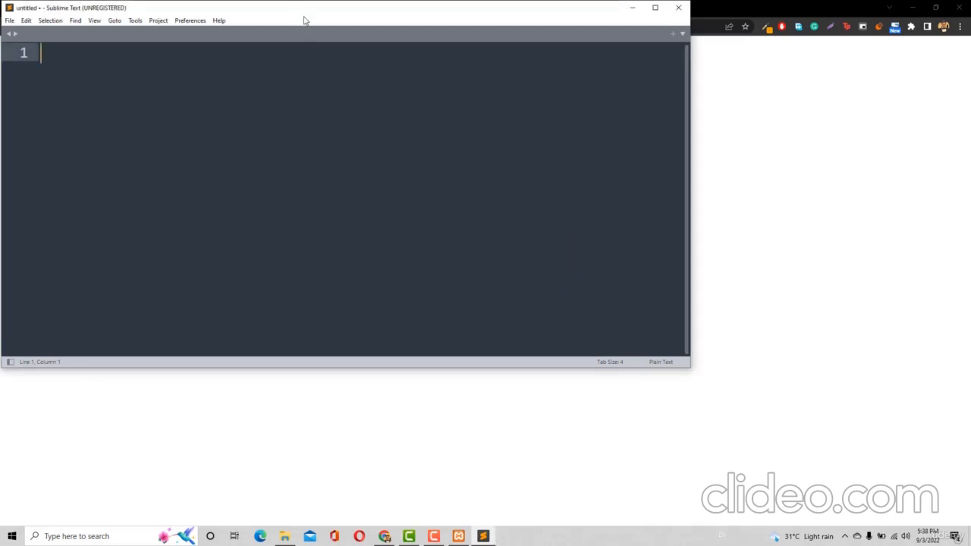
{"action": "left_click_drag", "start_coordinate": [297, 13], "coordinate": [385, 87]}
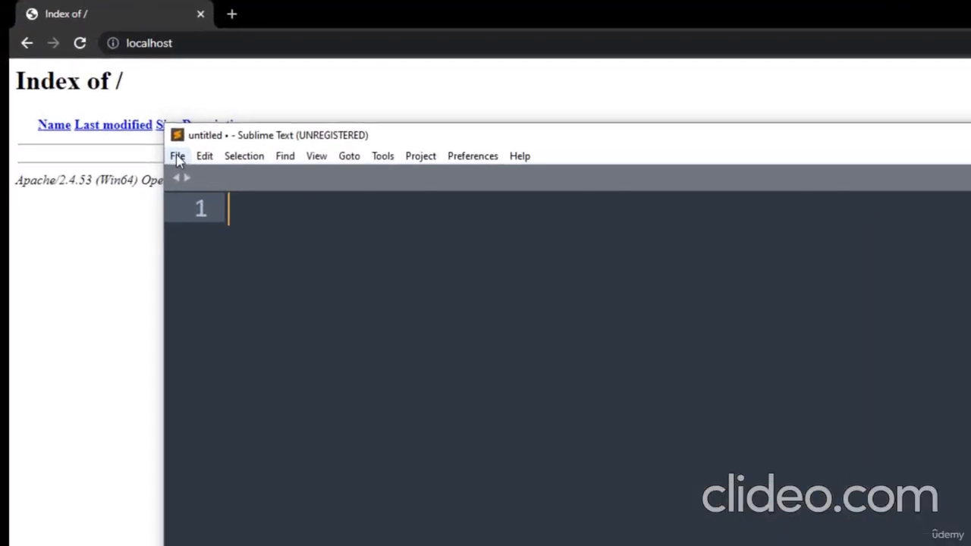
{"action": "left_click", "coordinate": [177, 156]}
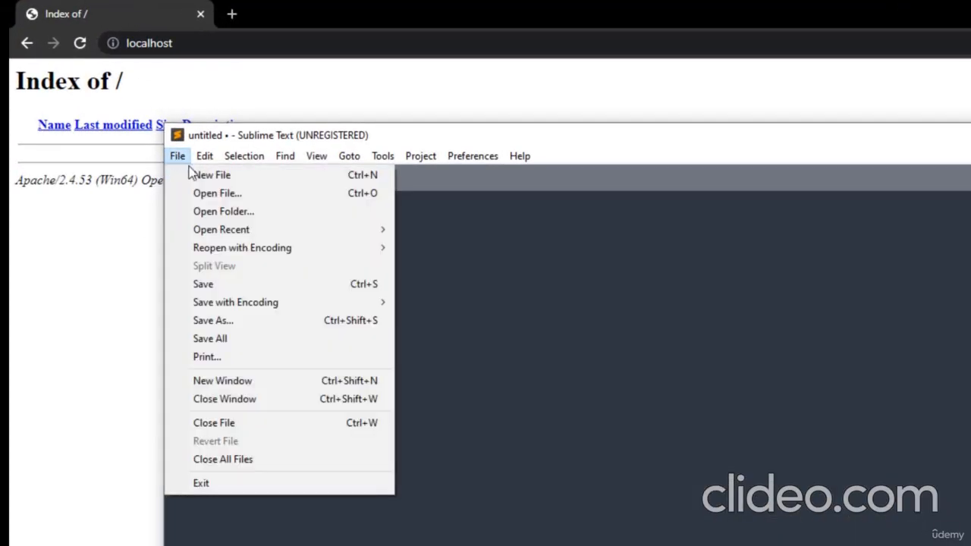
{"action": "left_click", "coordinate": [196, 178]}
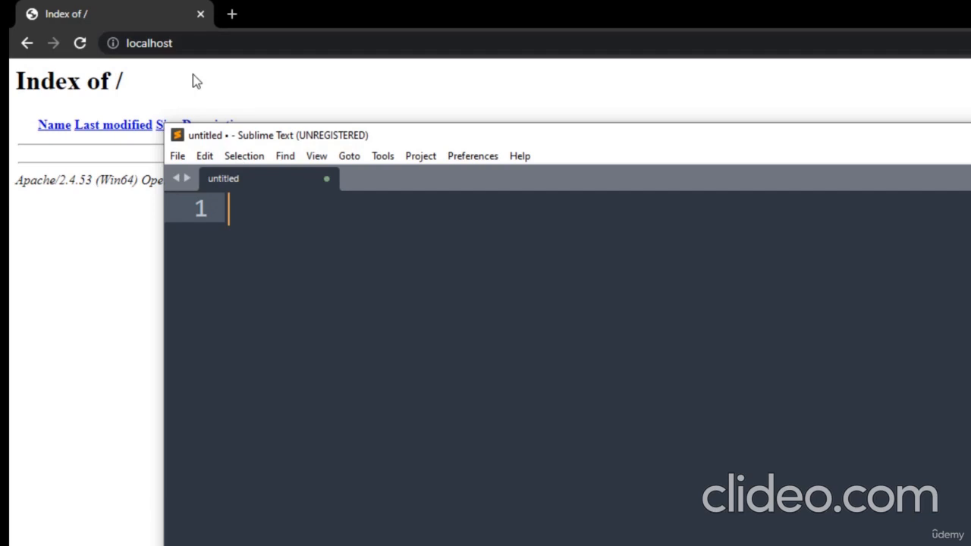
Save the blank document as file.php in the C:\xampp\htdocs web root
{"action": "left_click", "coordinate": [177, 157]}
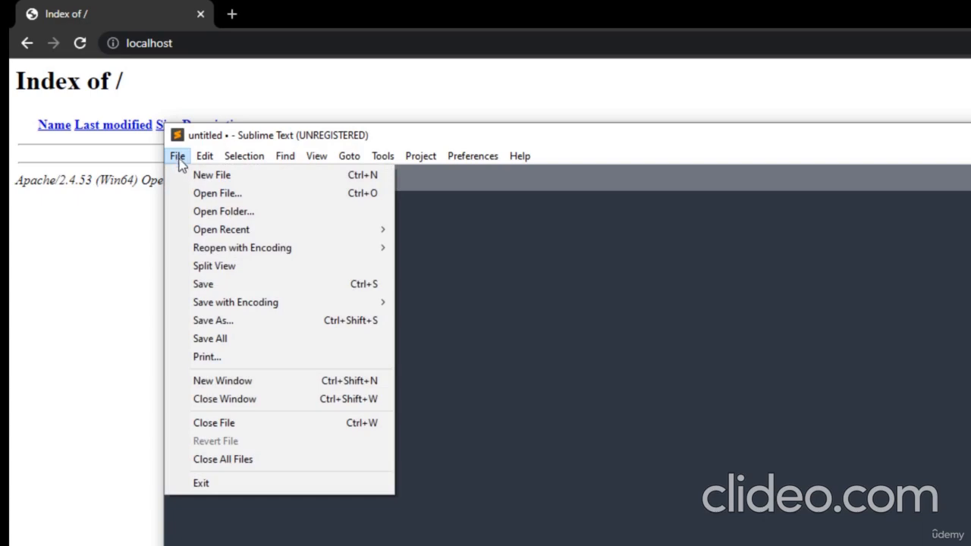
{"action": "left_click", "coordinate": [227, 288]}
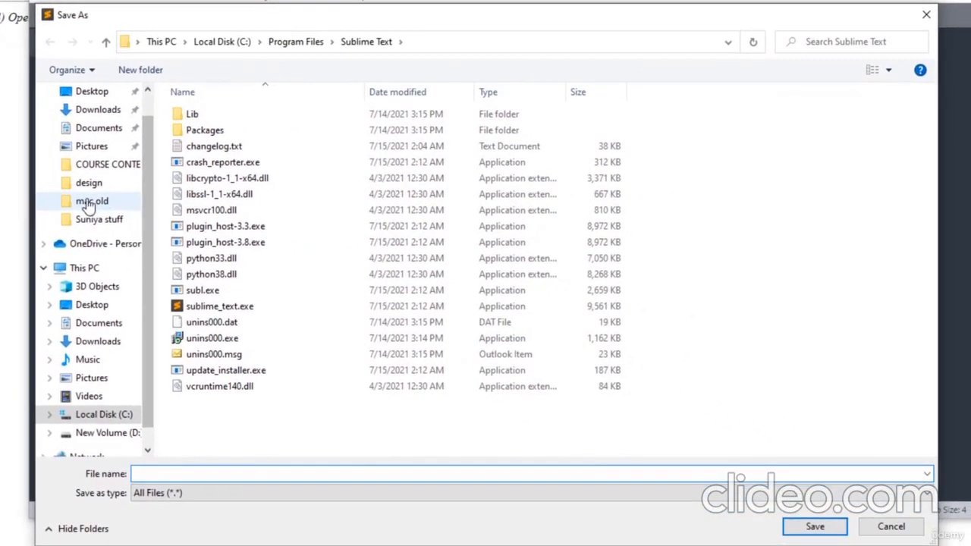
{"action": "left_click", "coordinate": [145, 512]}
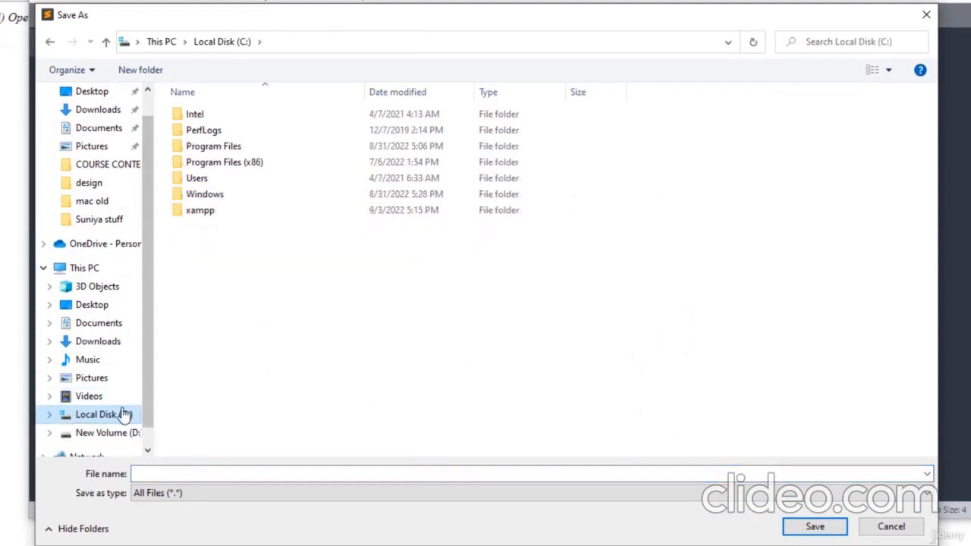
{"action": "double_click", "coordinate": [229, 216]}
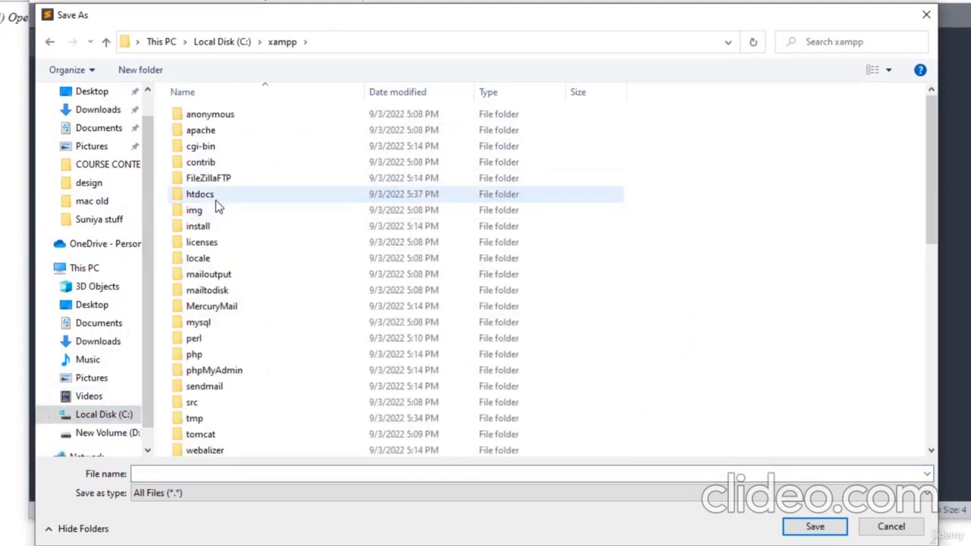
{"action": "double_click", "coordinate": [216, 199]}
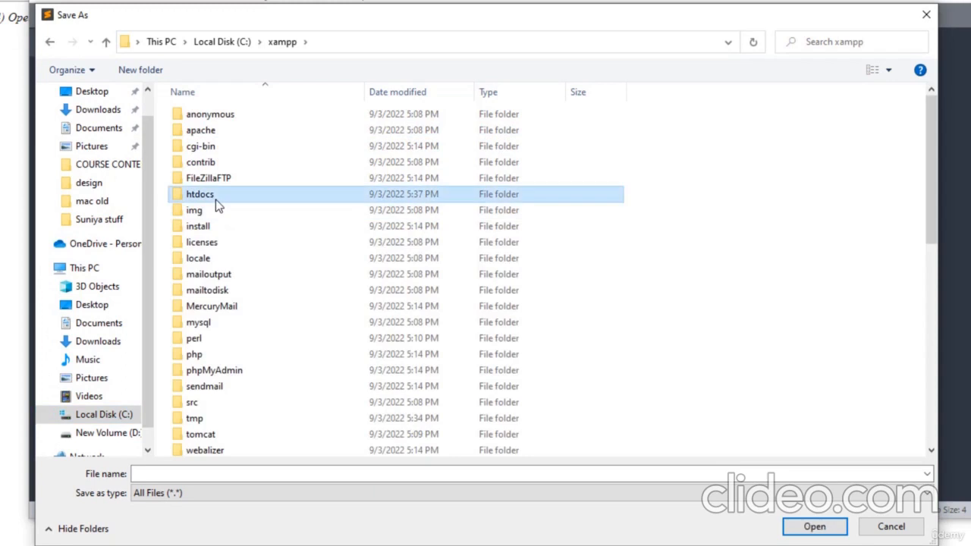
{"action": "left_click", "coordinate": [193, 470]}
{"action": "type", "text": "file"}
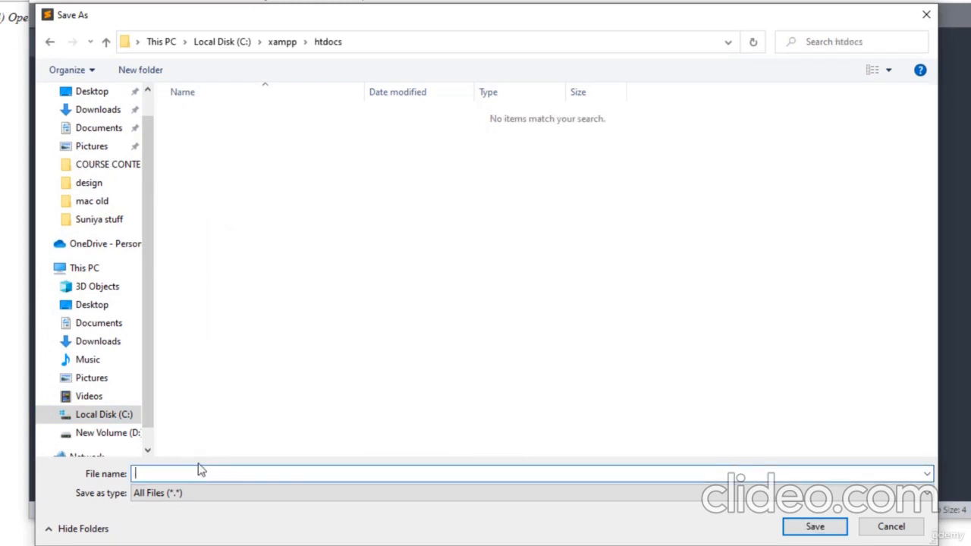
{"action": "type", "text": ".php"}
{"action": "left_click", "coordinate": [157, 495]}
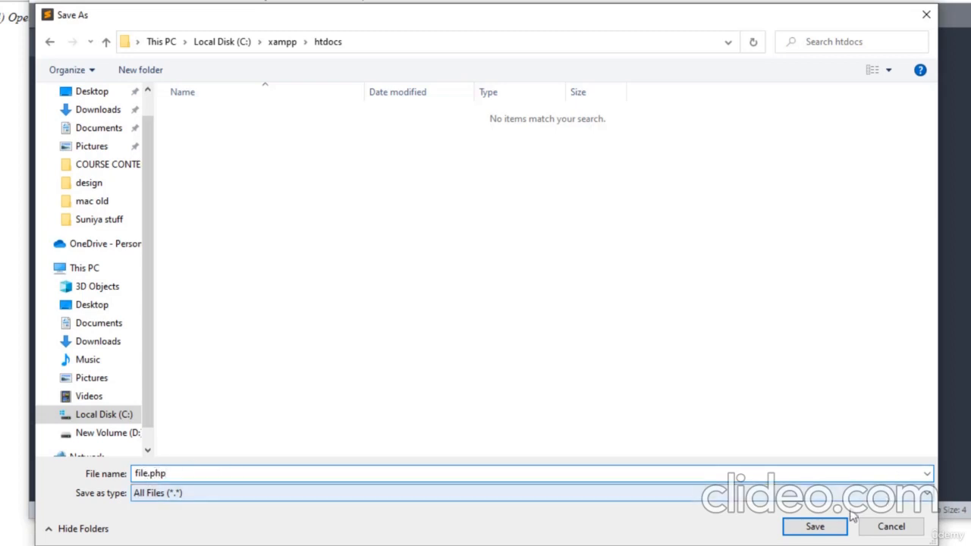
{"action": "left_click", "coordinate": [821, 530]}
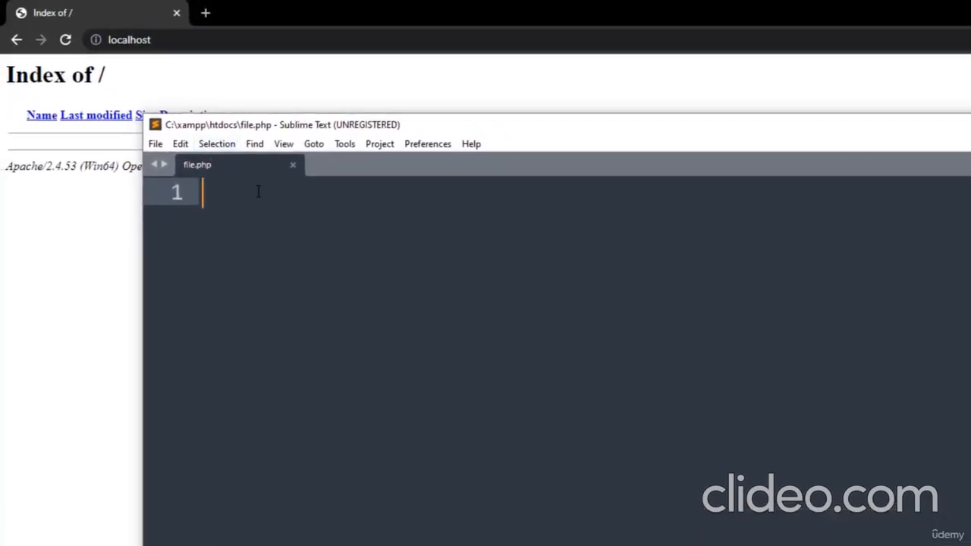
Reload the localhost Index of / to confirm file.php appears, then return to Sublime Text
{"action": "left_click", "coordinate": [66, 40]}
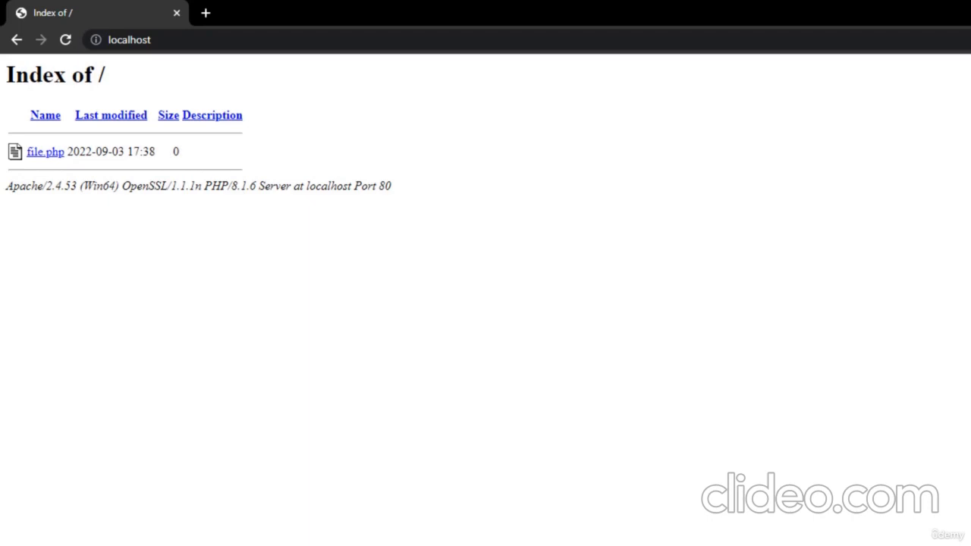
{"action": "key", "text": "alt+Tab"}
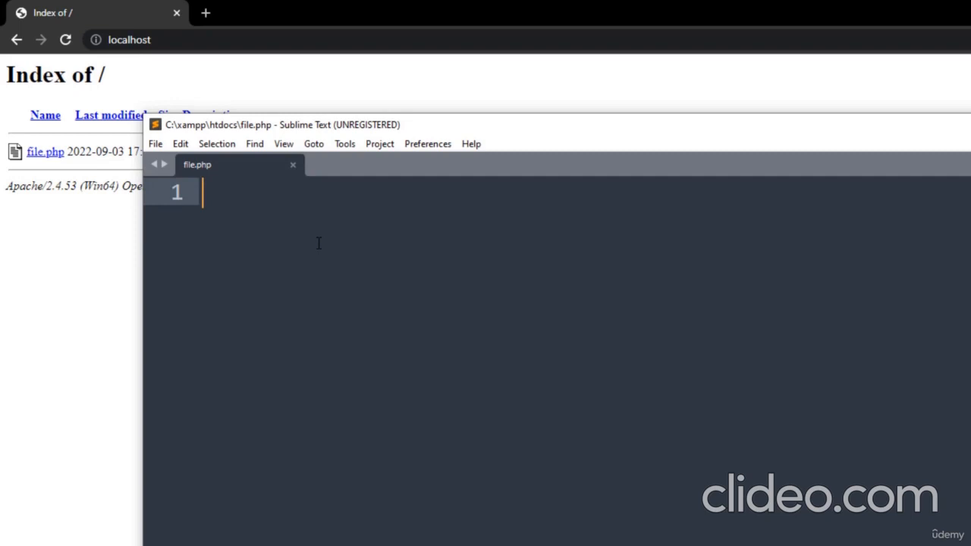
Write the PHP opening tag <?php and closing tag ?> with an empty line between
{"action": "type", "text": "<?"}
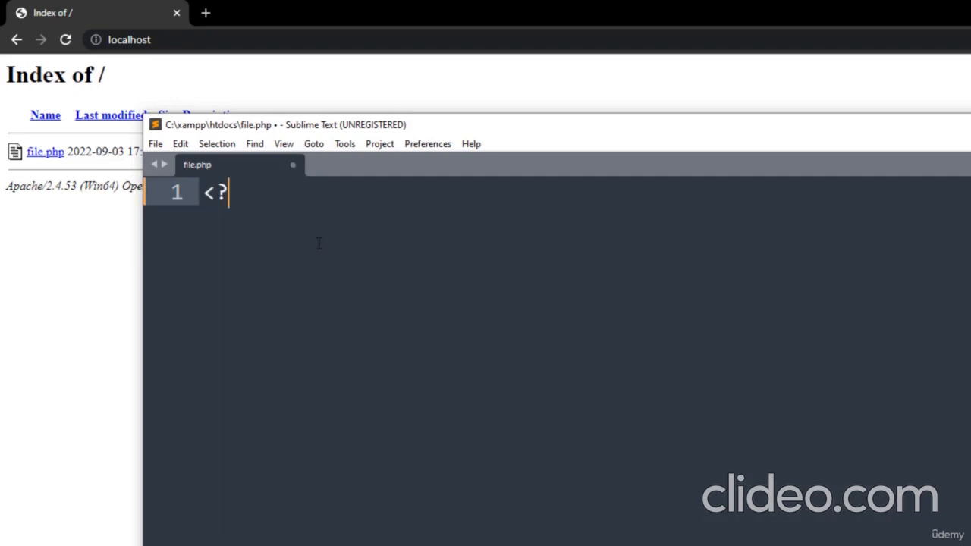
{"action": "type", "text": "php"}
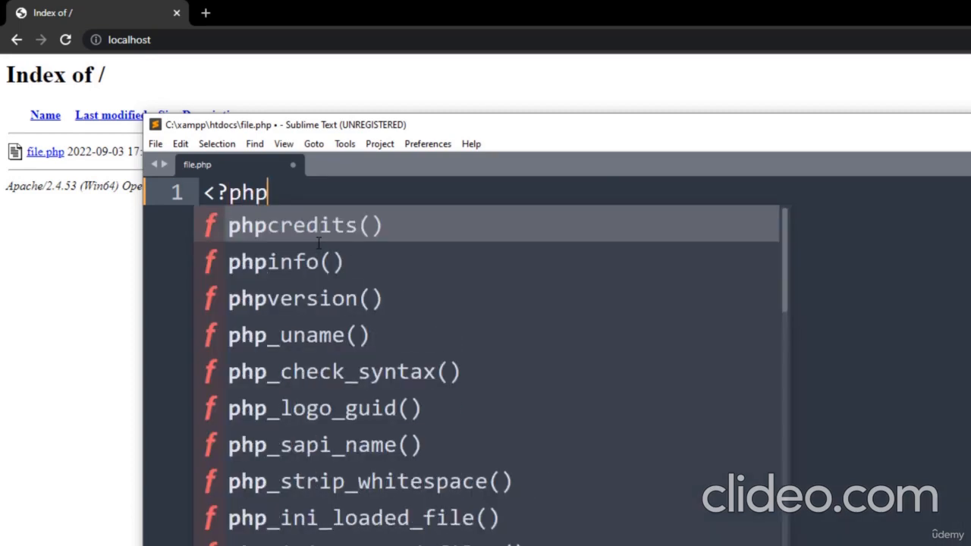
{"action": "key", "text": "Return"}
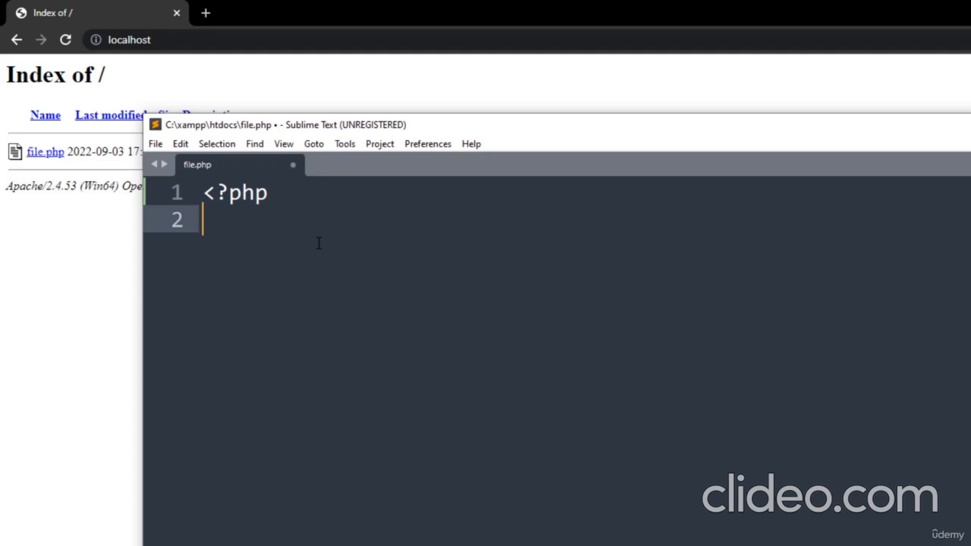
{"action": "key", "text": "Return"}
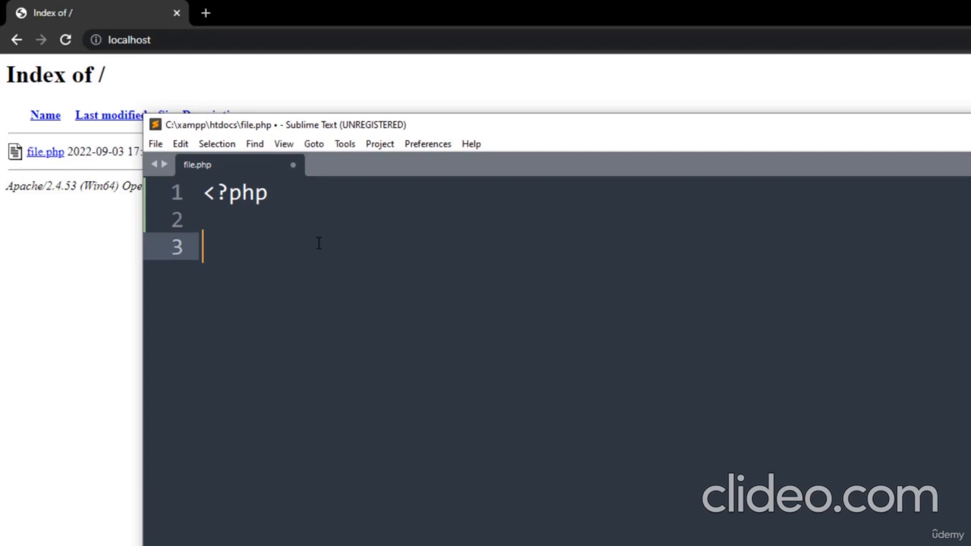
{"action": "type", "text": "?>"}
{"action": "key", "text": "Up"}
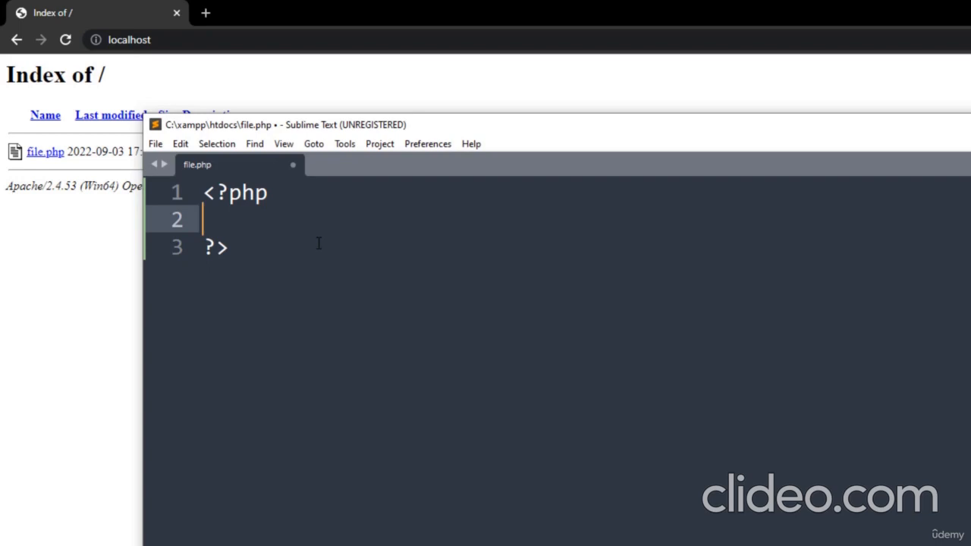
Fill the middle line with print("Its Working!"); and save file.php
{"action": "type", "text": "print"}
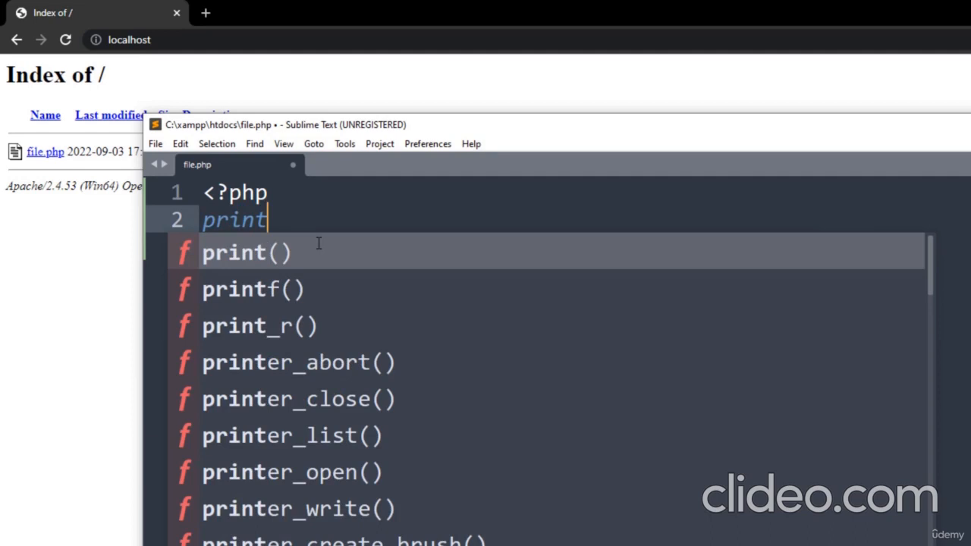
{"action": "key", "text": "Return"}
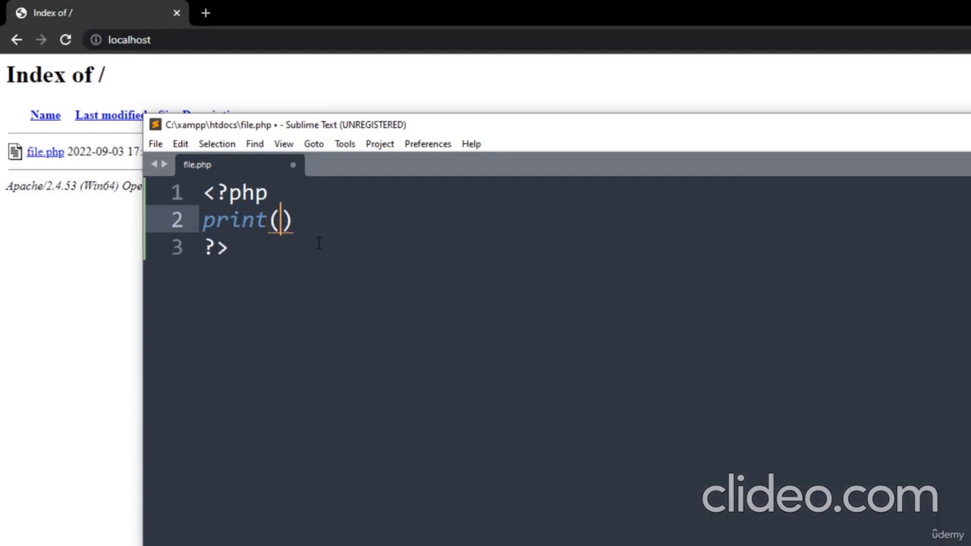
{"action": "type", "text": "\""}
{"action": "type", "text": "Its W"}
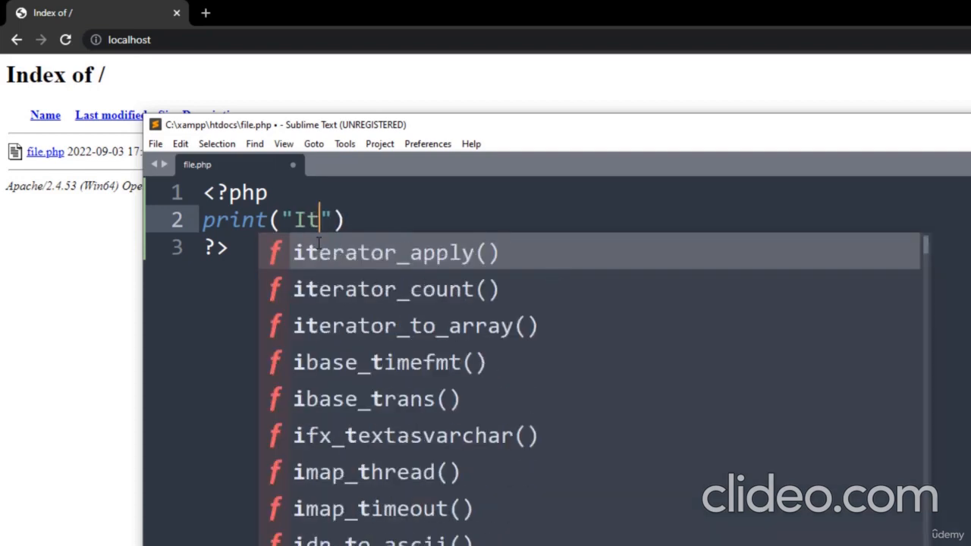
{"action": "type", "text": "orking"}
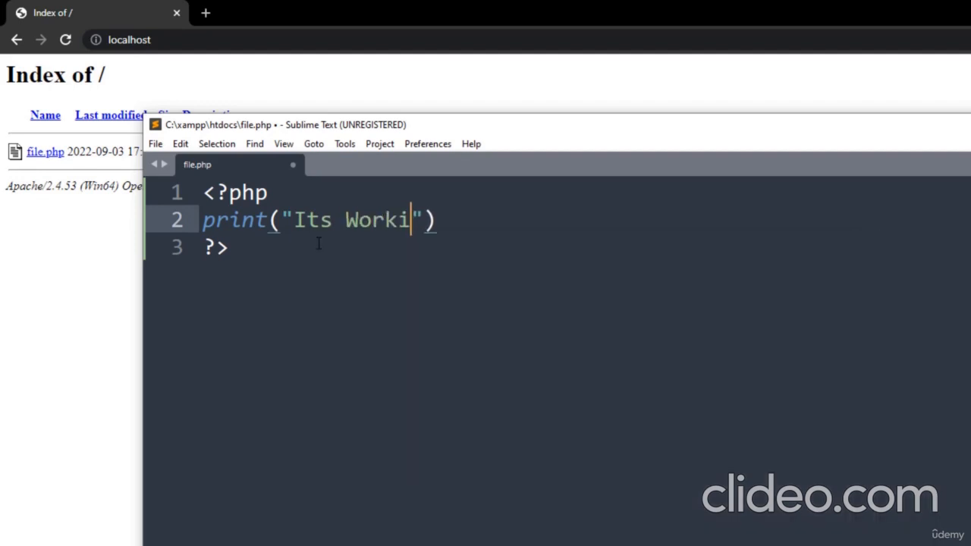
{"action": "type", "text": "!"}
{"action": "key", "text": "Right"}
{"action": "key", "text": "Right"}
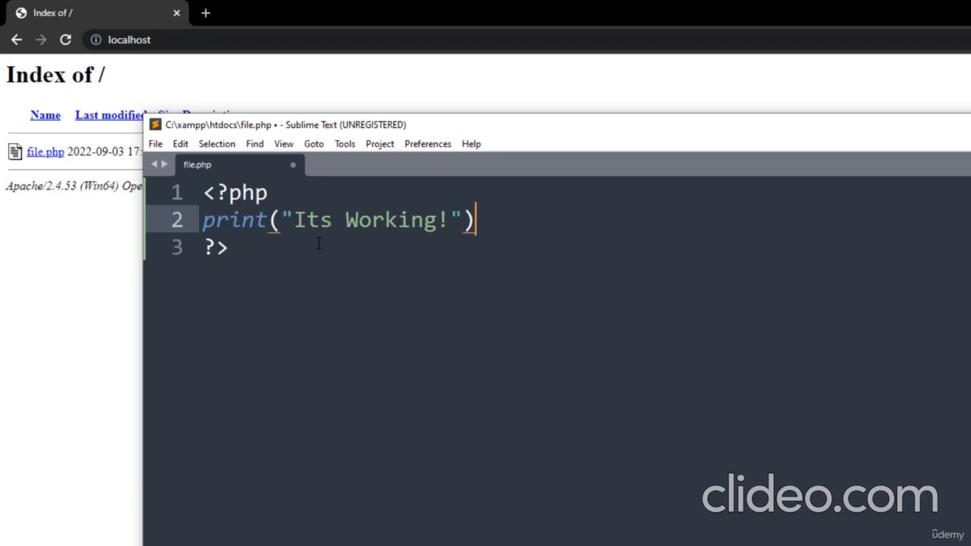
{"action": "type", "text": ";"}
{"action": "key", "text": "ctrl+s"}
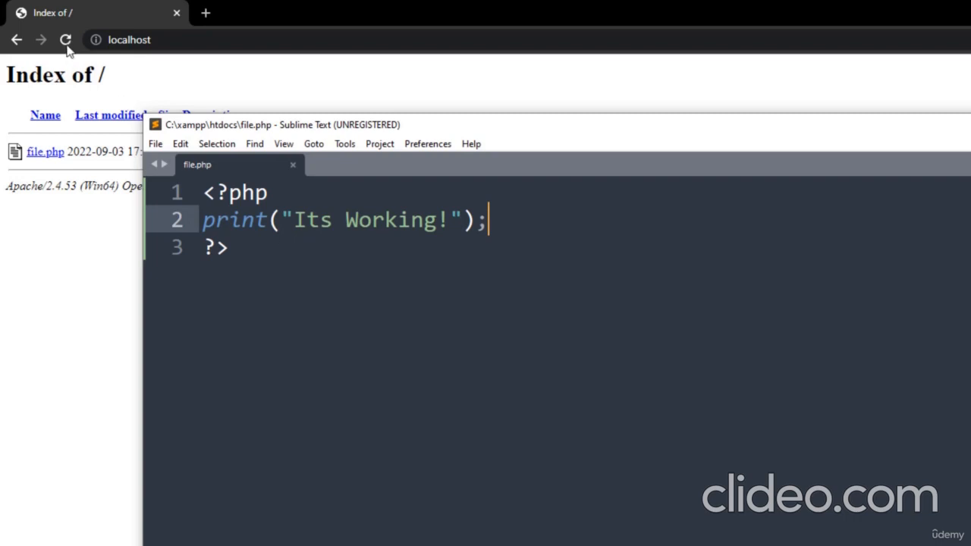
Reload the localhost index in Chrome and open file.php, which displays "Its Working!"
{"action": "left_click", "coordinate": [88, 10]}
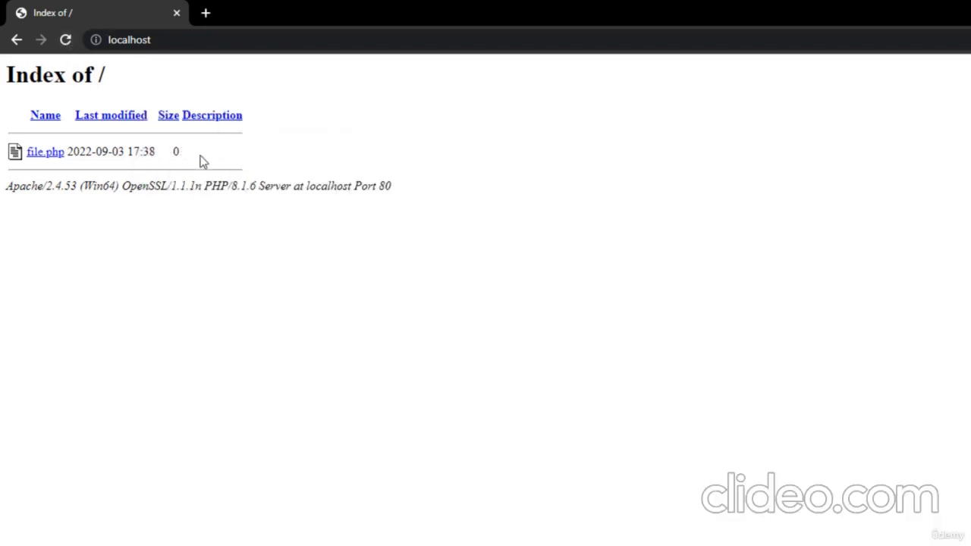
{"action": "left_click", "coordinate": [66, 40]}
{"action": "left_click", "coordinate": [50, 155]}
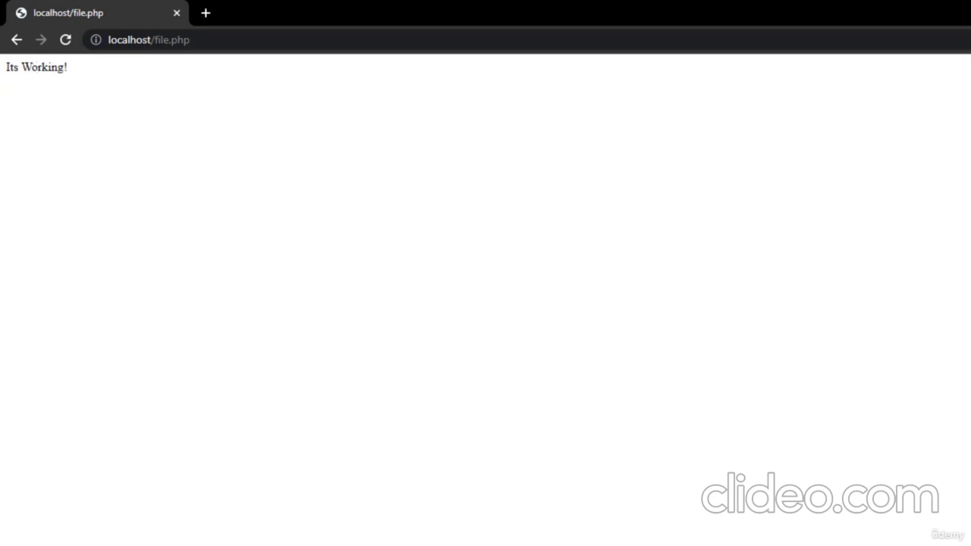
{"action": "key", "text": "alt+Tab"}
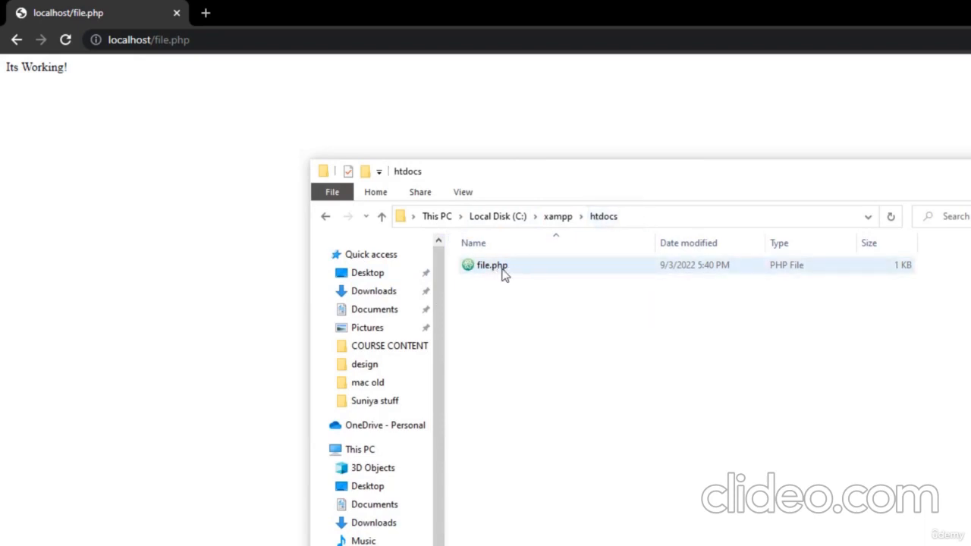
Drag file.php into Chrome to view its raw PHP source in a new tab, then return to localhost/file.php
{"action": "left_click_drag", "start_coordinate": [502, 273], "coordinate": [299, 6]}
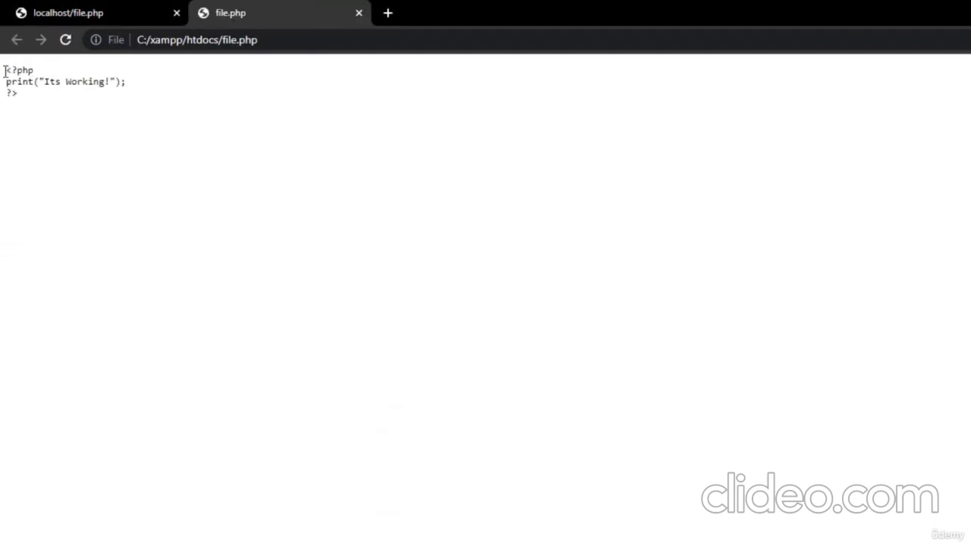
{"action": "left_click_drag", "start_coordinate": [5, 70], "coordinate": [53, 120]}
{"action": "left_click", "coordinate": [54, 119]}
{"action": "left_click", "coordinate": [94, 14]}
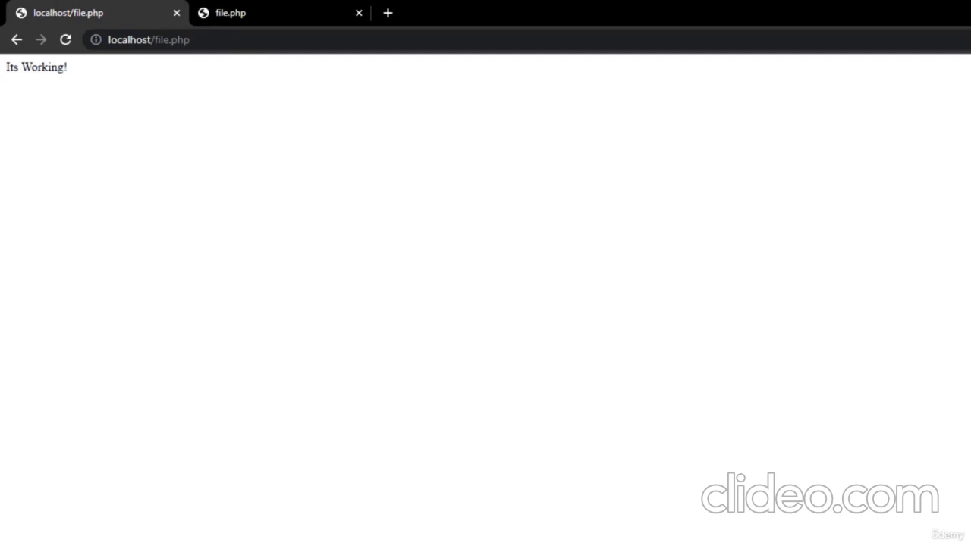
{"action": "key", "text": "alt+Tab"}
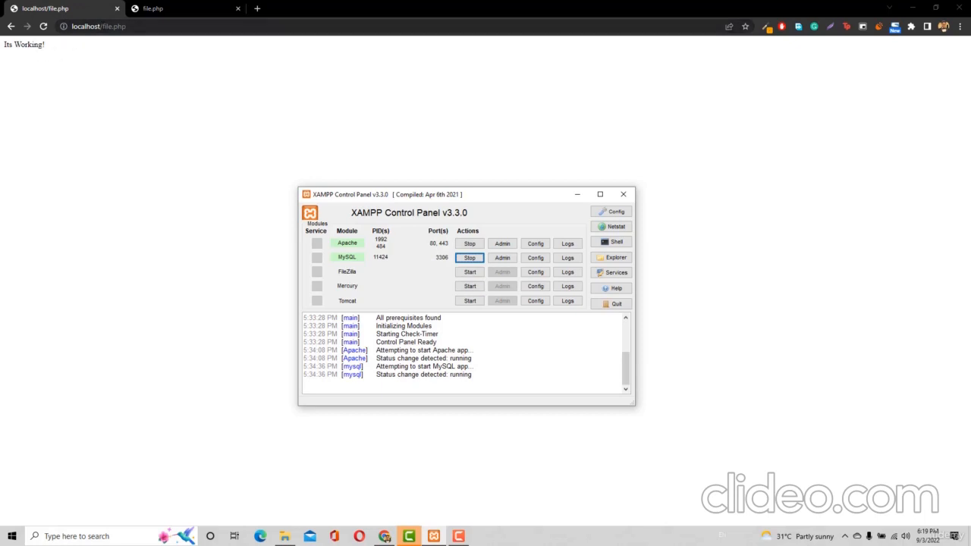
{"action": "left_click_drag", "start_coordinate": [101, 27], "coordinate": [146, 21]}
Load localhost:80 to show the Index of / listing with file.php, then bring up XAMPP Control Panel
{"action": "key", "text": "BackSpace"}
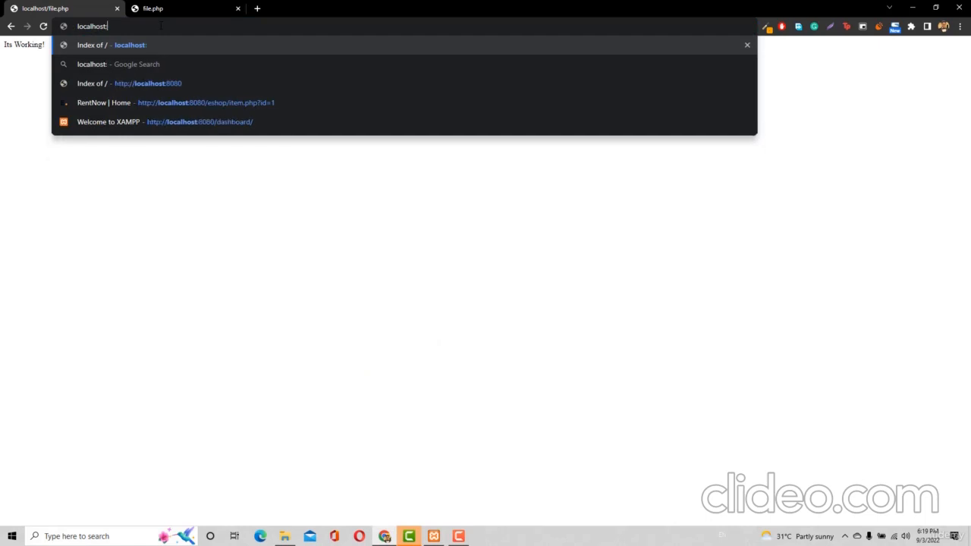
{"action": "type", "text": ":80"}
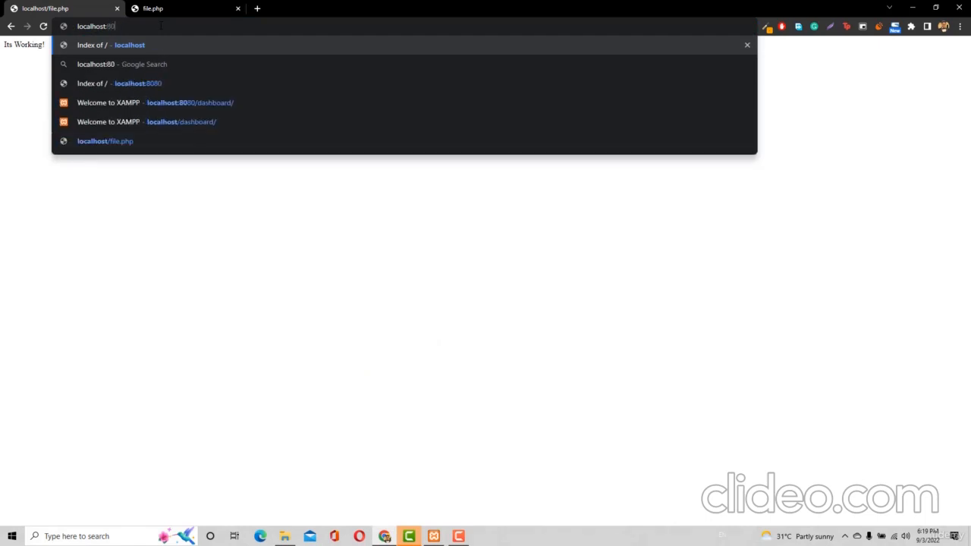
{"action": "key", "text": "Return"}
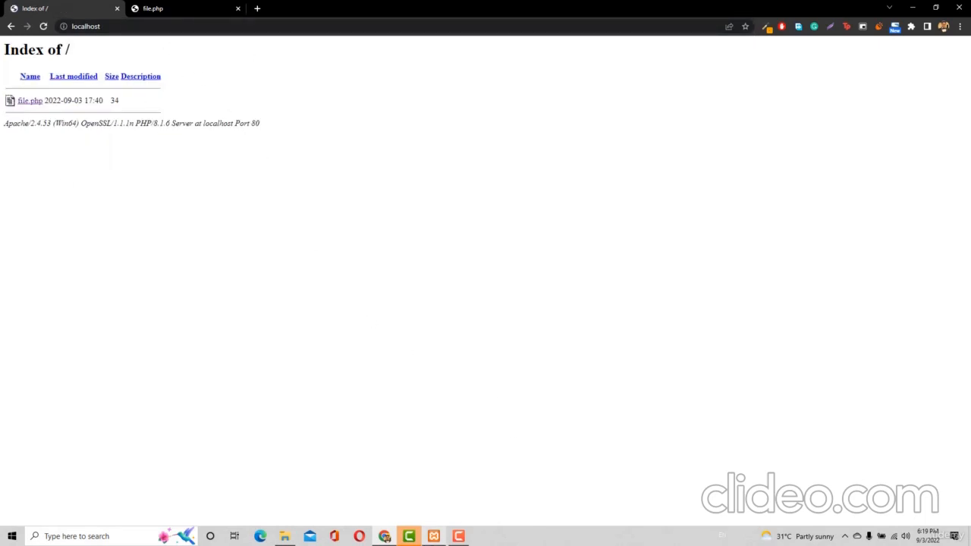
{"action": "left_click", "coordinate": [434, 537]}
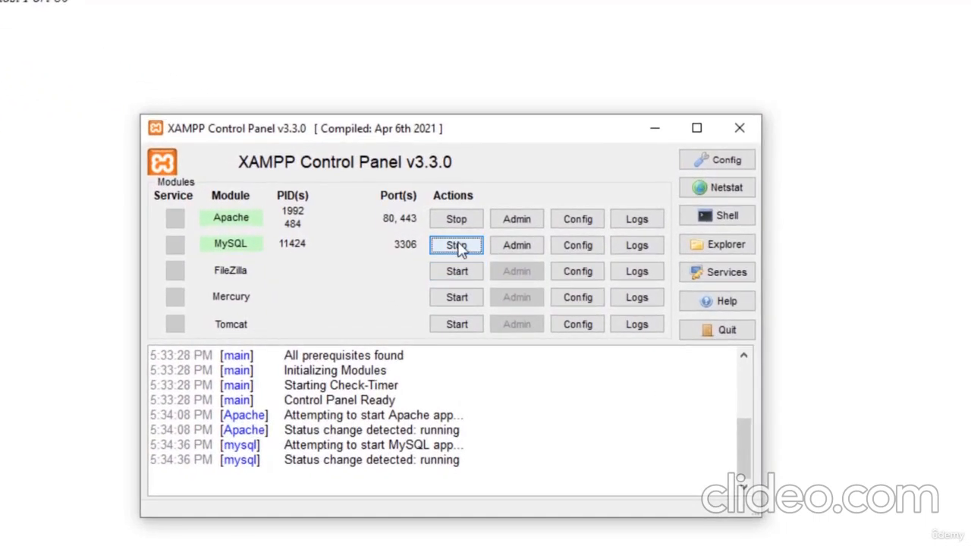
Stop MySQL and Apache, then open Apache (httpd.conf) from the Config menu
{"action": "left_click", "coordinate": [459, 247]}
{"action": "left_click", "coordinate": [454, 220]}
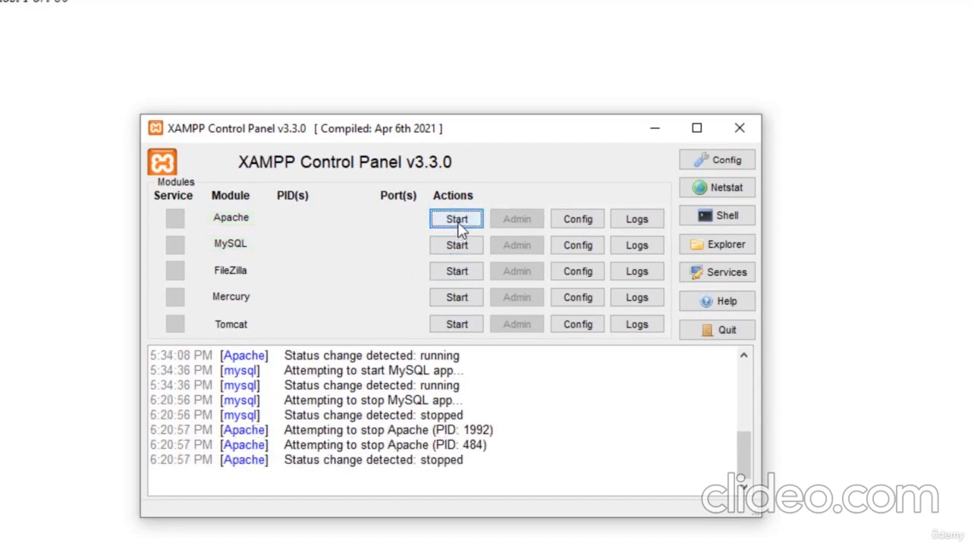
{"action": "left_click", "coordinate": [578, 219]}
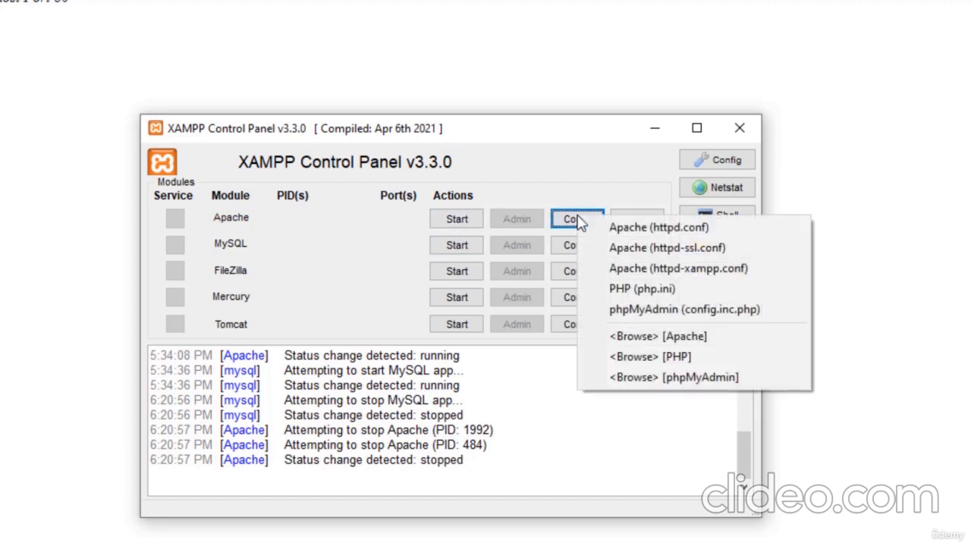
{"action": "left_click", "coordinate": [628, 235]}
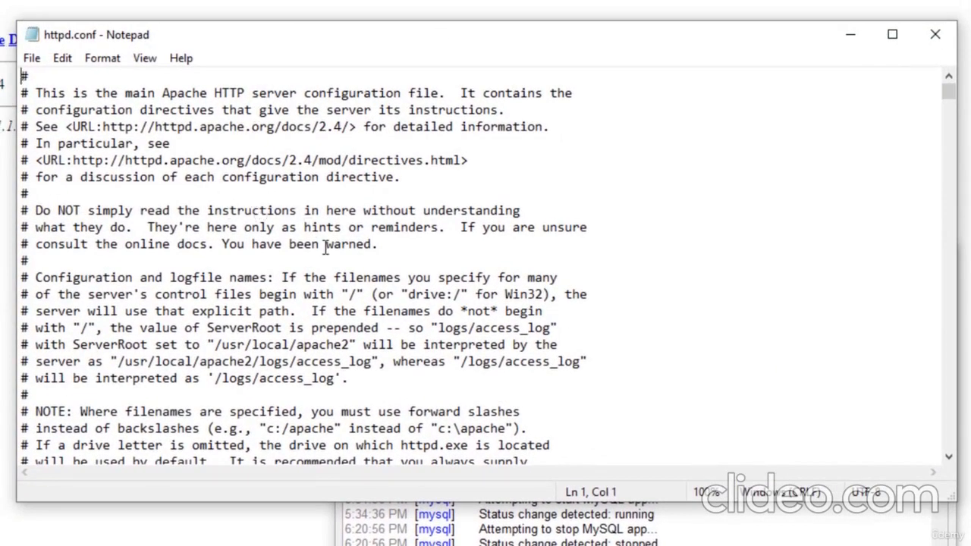
Change the Listen 80 line to Listen 8080 in httpd.conf
{"action": "scroll", "coordinate": [326, 246], "scroll_direction": "down", "scroll_amount": 3}
{"action": "scroll", "coordinate": [325, 249], "scroll_direction": "down", "scroll_amount": 7}
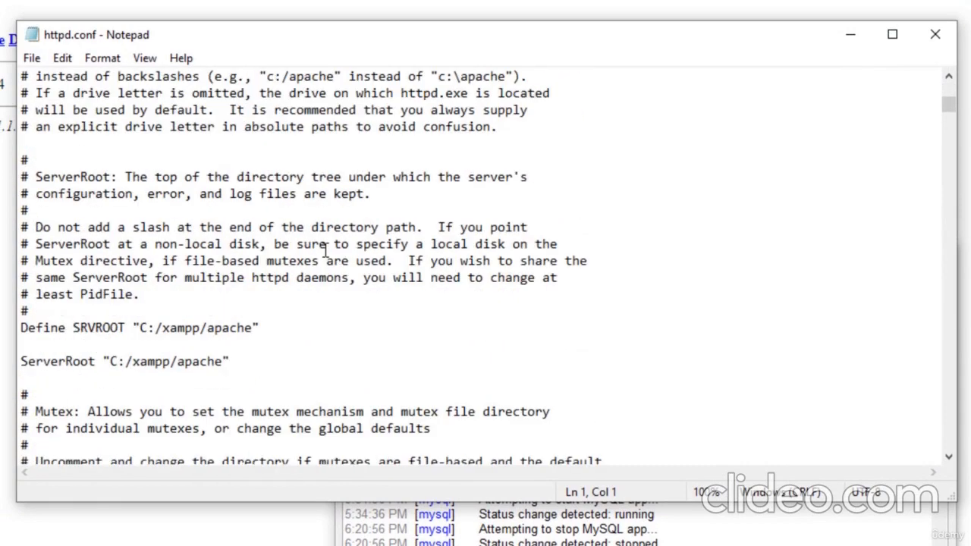
{"action": "scroll", "coordinate": [324, 249], "scroll_direction": "down", "scroll_amount": 4}
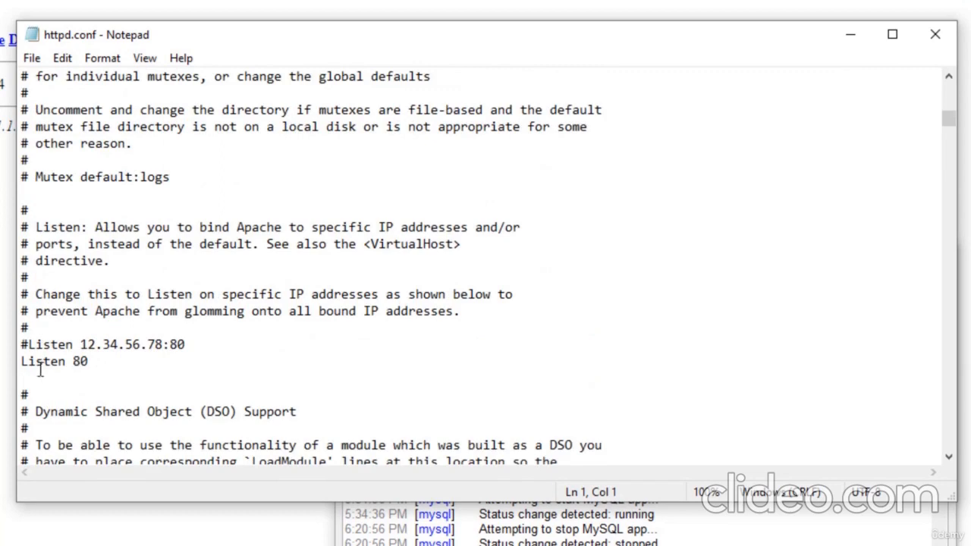
{"action": "left_click", "coordinate": [101, 365]}
{"action": "type", "text": "80"}
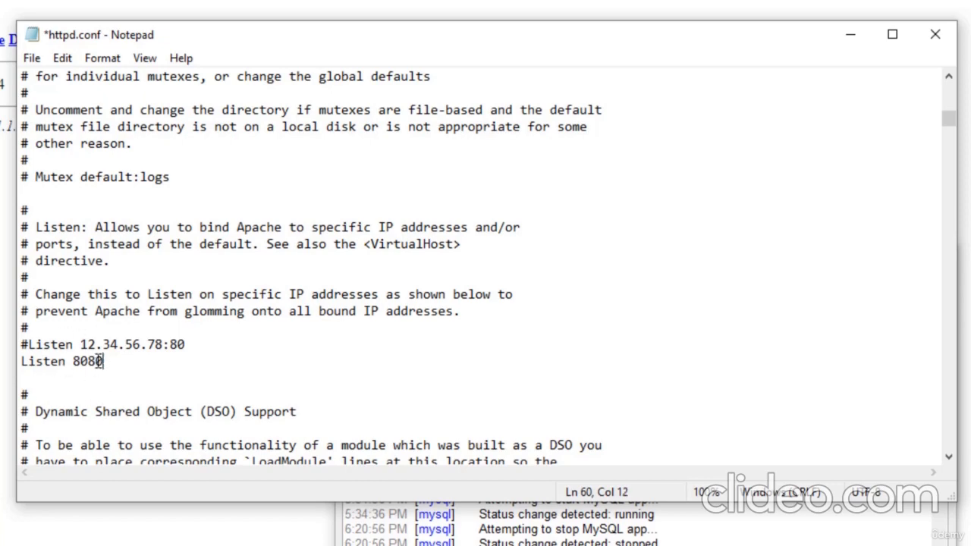
Change ServerName localhost:80 to localhost:8080 and save httpd.conf
{"action": "scroll", "coordinate": [106, 345], "scroll_direction": "down", "scroll_amount": 6}
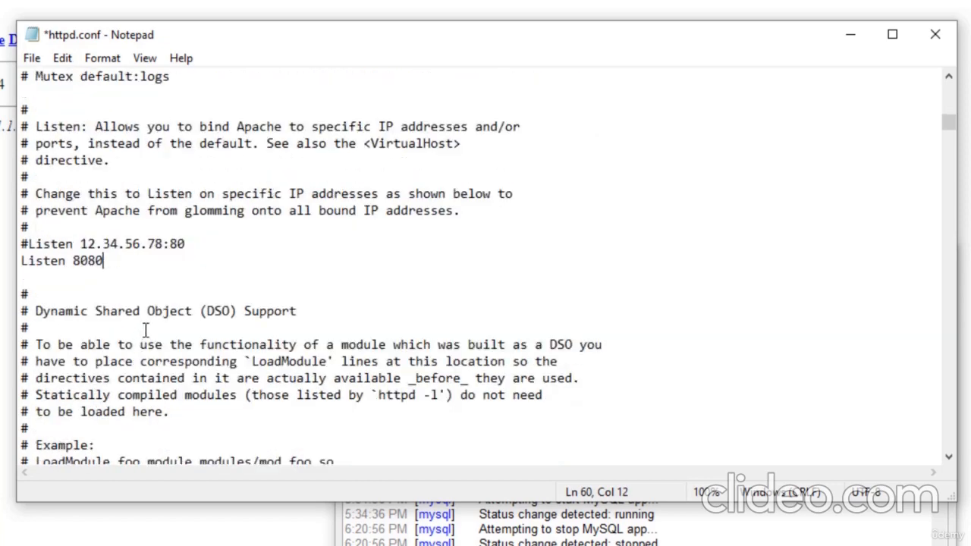
{"action": "scroll", "coordinate": [144, 328], "scroll_direction": "down", "scroll_amount": 10}
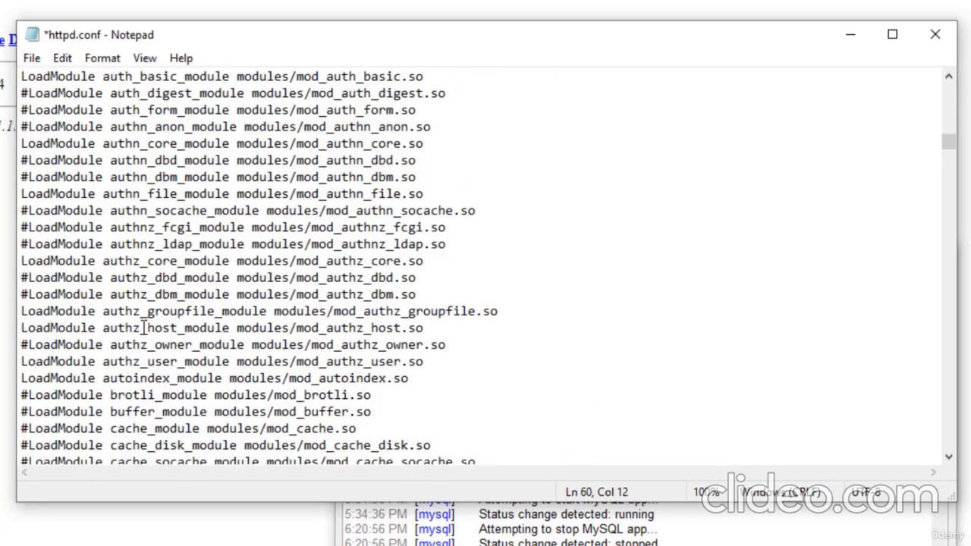
{"action": "scroll", "coordinate": [144, 327], "scroll_direction": "down", "scroll_amount": 16}
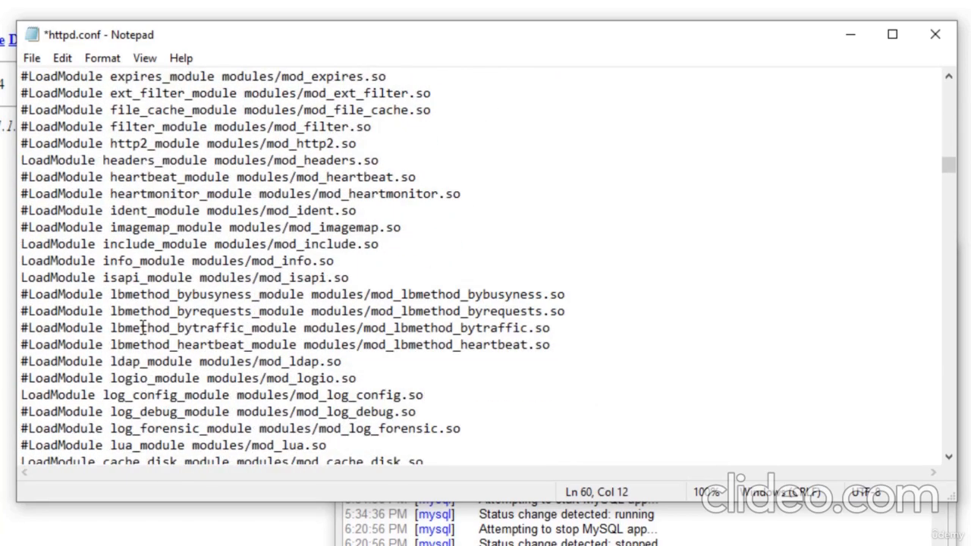
{"action": "scroll", "coordinate": [142, 330], "scroll_direction": "down", "scroll_amount": 20}
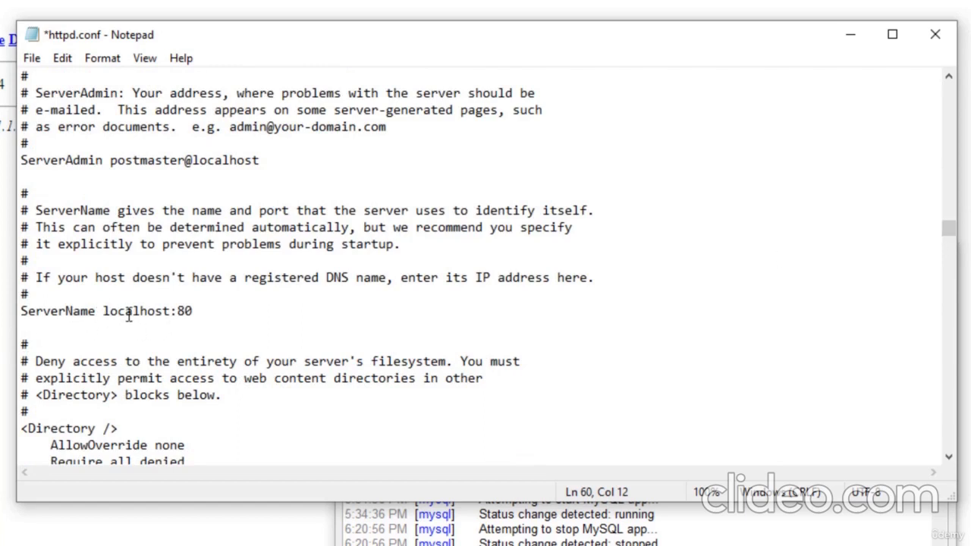
{"action": "left_click", "coordinate": [199, 314]}
{"action": "type", "text": "80"}
{"action": "scroll", "coordinate": [197, 315], "scroll_direction": "up", "scroll_amount": 15}
{"action": "scroll", "coordinate": [198, 312], "scroll_direction": "up", "scroll_amount": 7}
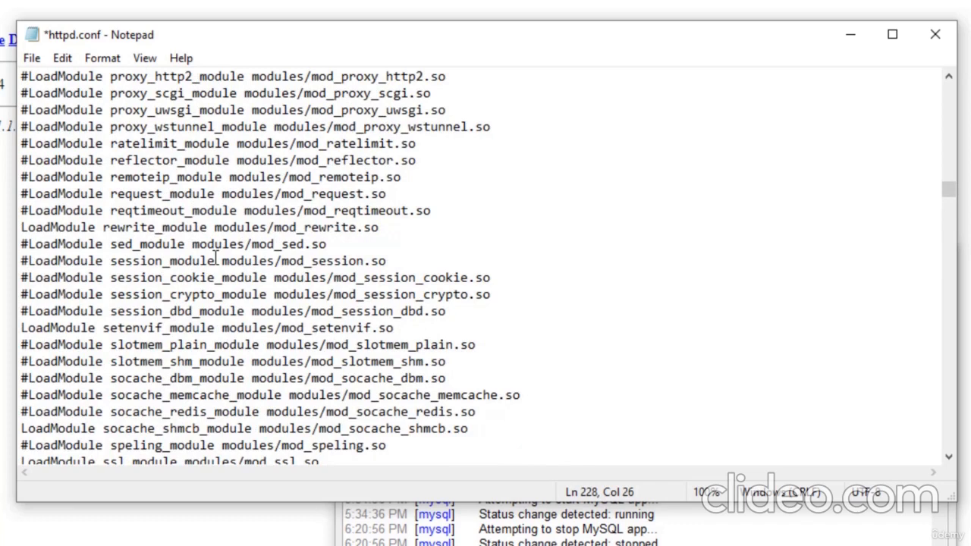
{"action": "key", "text": "ctrl+s"}
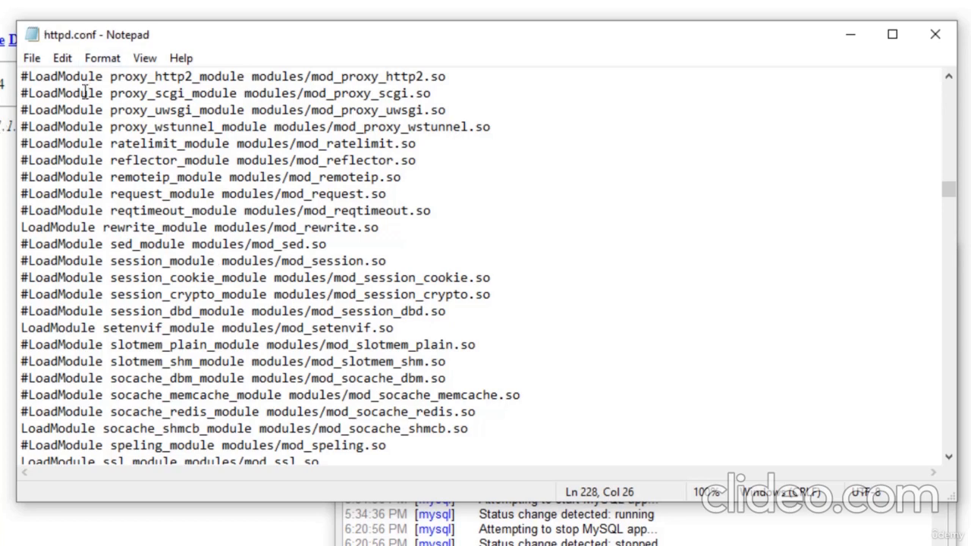
Close Notepad, restart Apache and MySQL, and reload plain localhost, which now refuses connection
{"action": "left_click", "coordinate": [935, 34]}
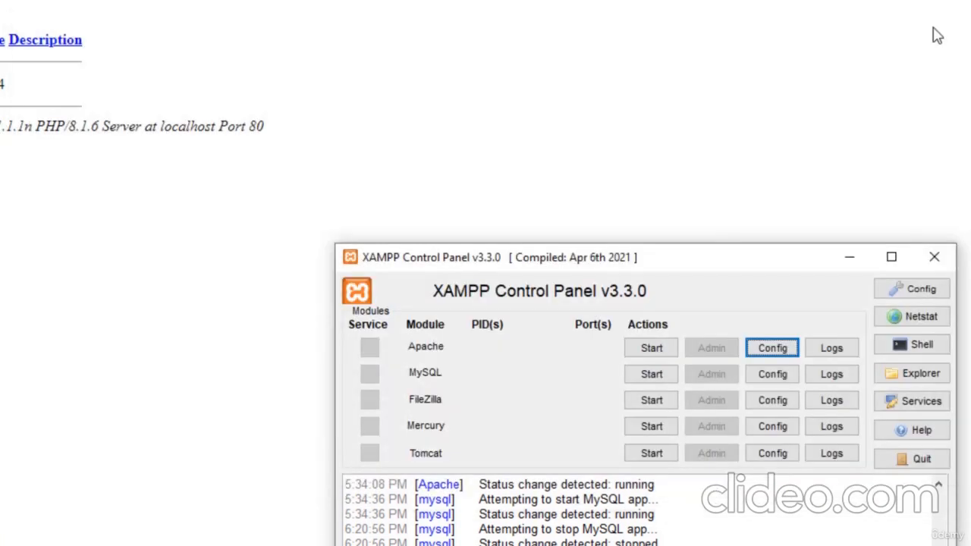
{"action": "left_click", "coordinate": [652, 352]}
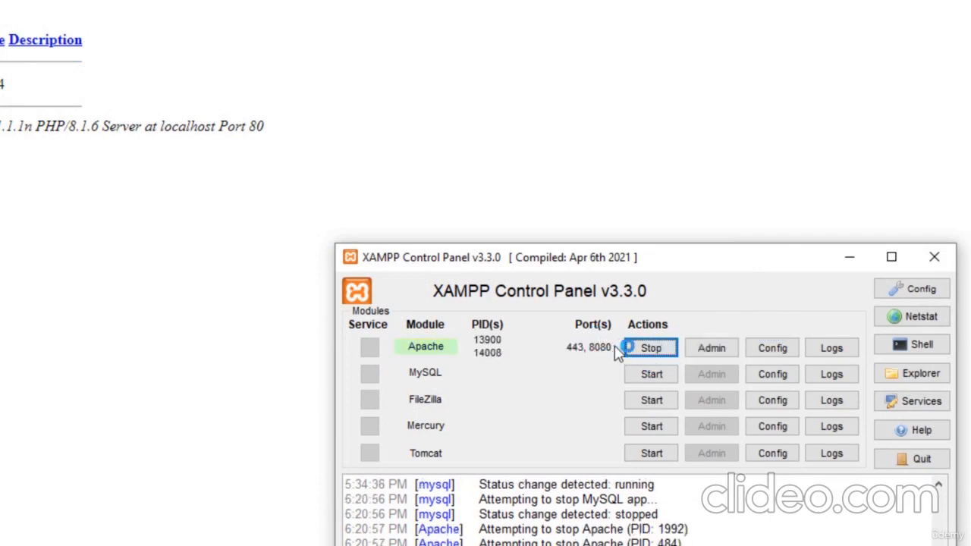
{"action": "left_click", "coordinate": [652, 375]}
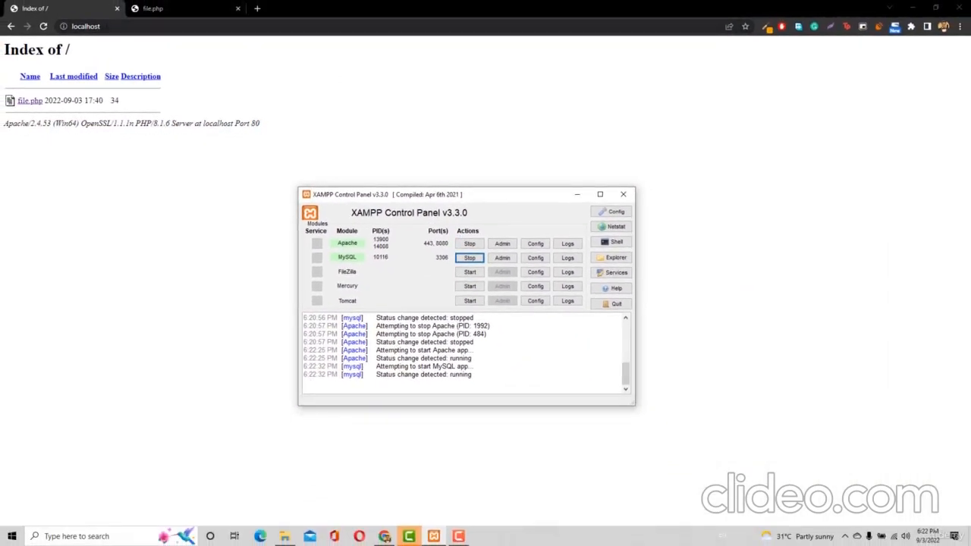
{"action": "left_click", "coordinate": [85, 26]}
{"action": "key", "text": "Return"}
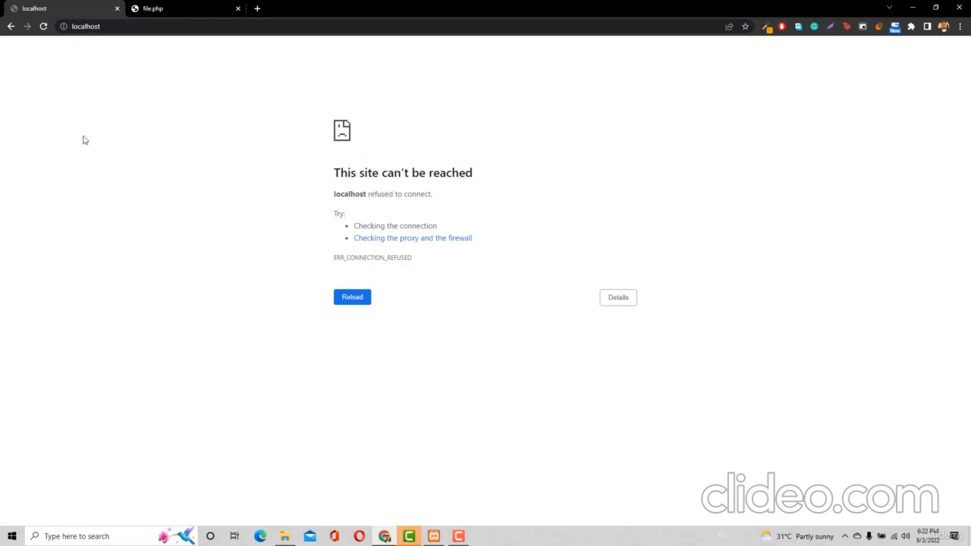
Point Chrome at localhost:8080 to show the Index of / listing with file.php
{"action": "left_click", "coordinate": [149, 27]}
{"action": "left_click", "coordinate": [148, 27]}
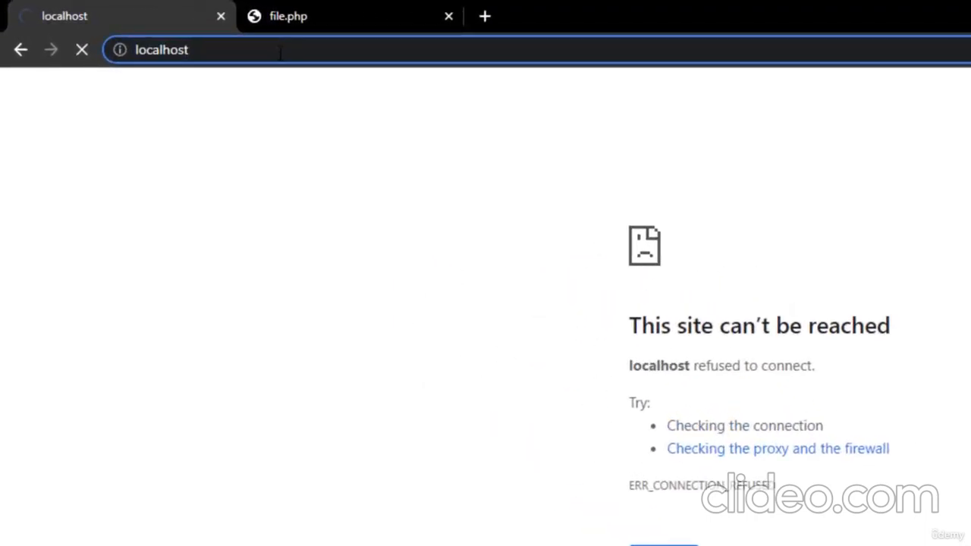
{"action": "type", "text": ":80"}
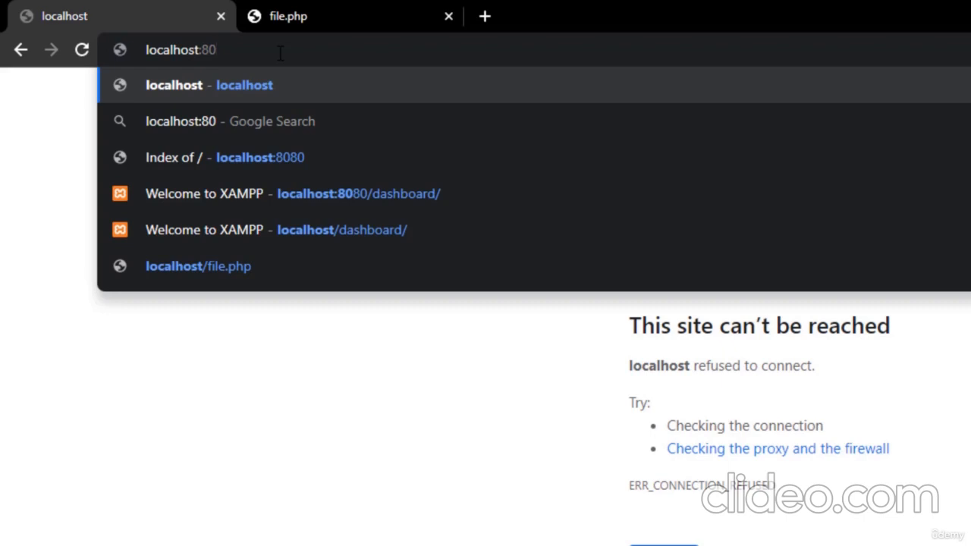
{"action": "type", "text": "80"}
{"action": "key", "text": "Return"}
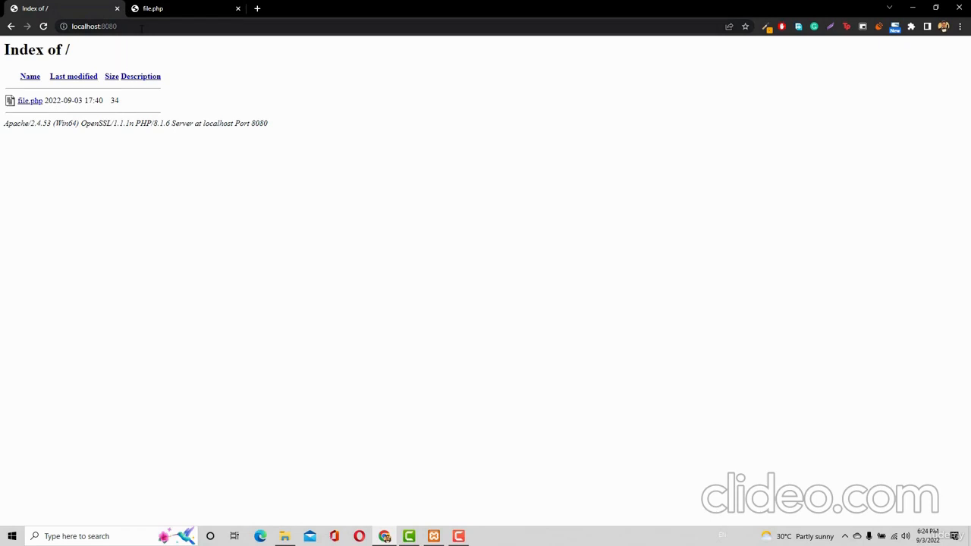
Download WordPress 6.0.2 from wordpress.org in a new tab and bring up the htdocs folder
{"action": "left_click", "coordinate": [258, 9]}
{"action": "type", "text": "wordpress.org"}
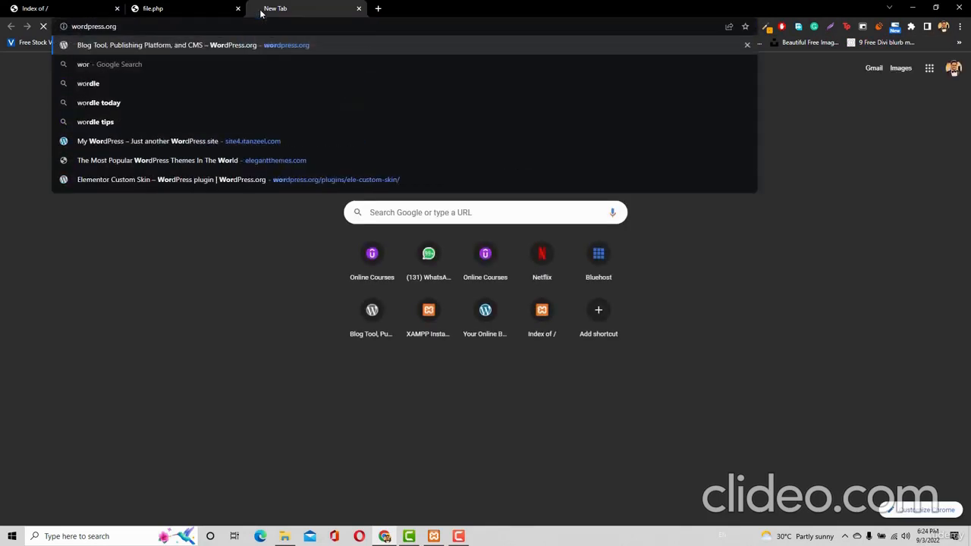
{"action": "key", "text": "Return"}
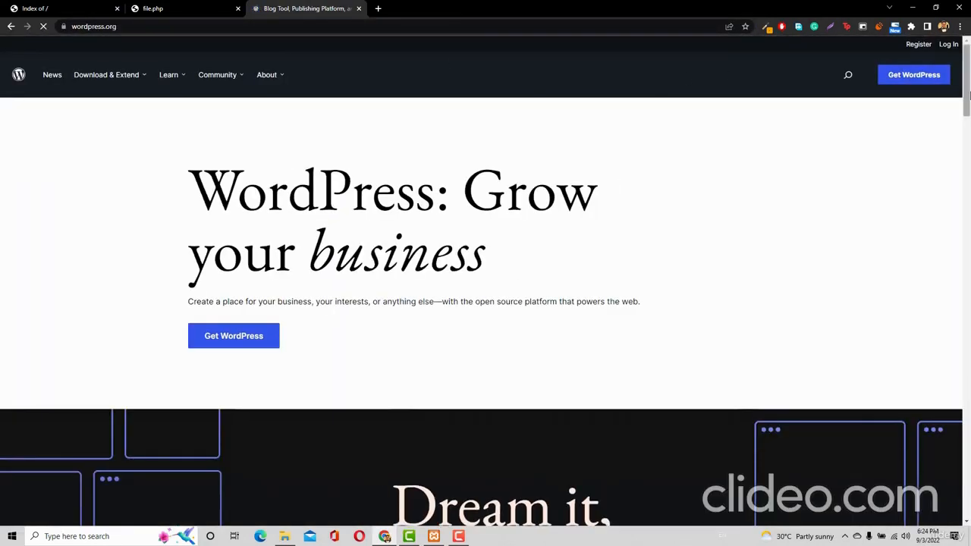
{"action": "left_click", "coordinate": [903, 76]}
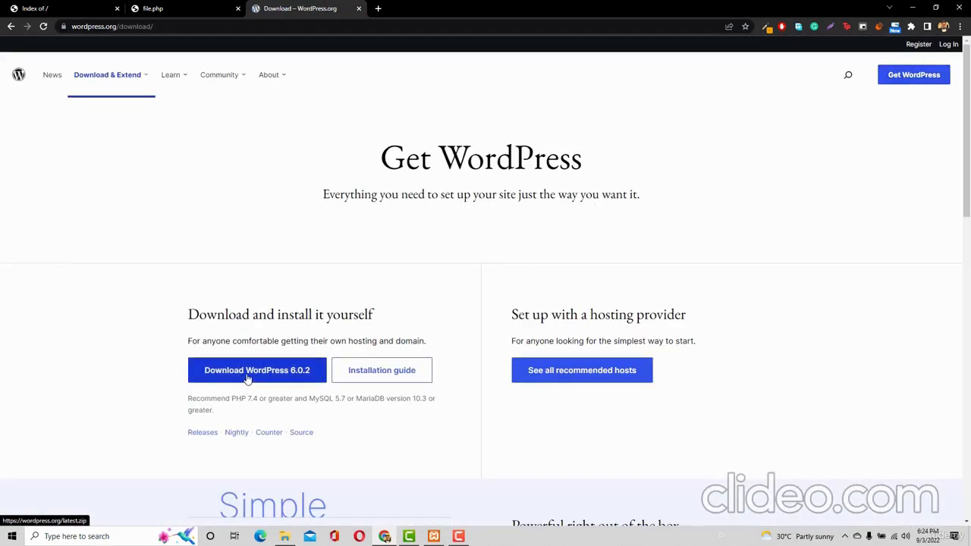
{"action": "left_click", "coordinate": [253, 372]}
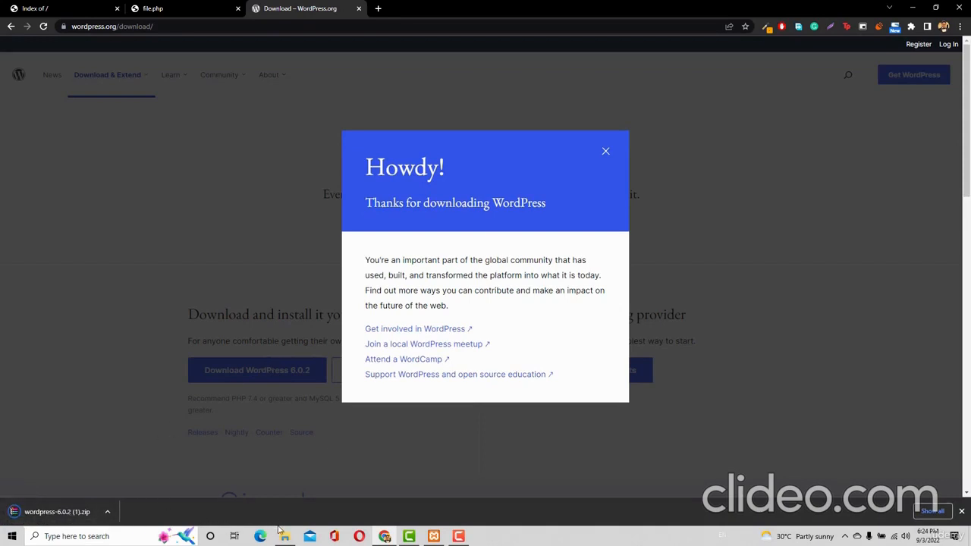
{"action": "mouse_move", "coordinate": [287, 540]}
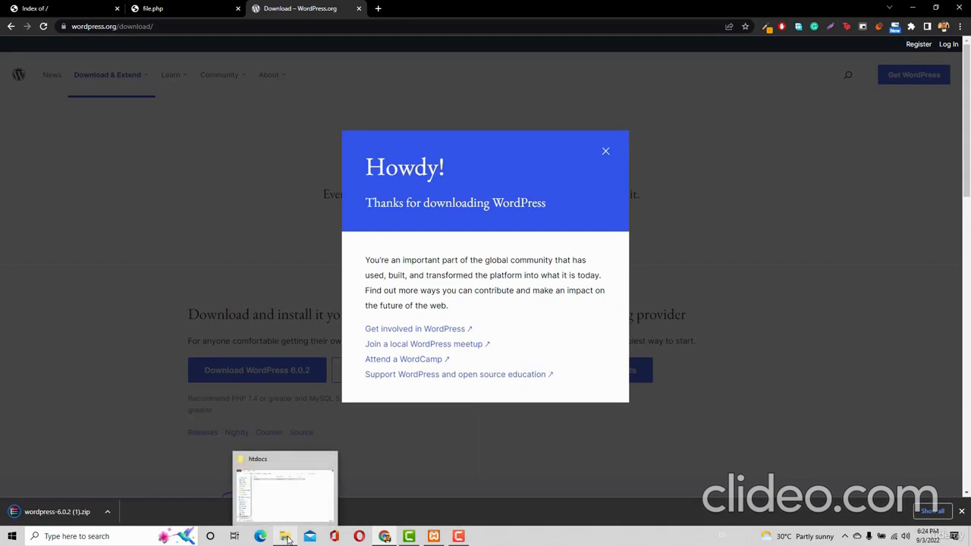
{"action": "left_click", "coordinate": [284, 496]}
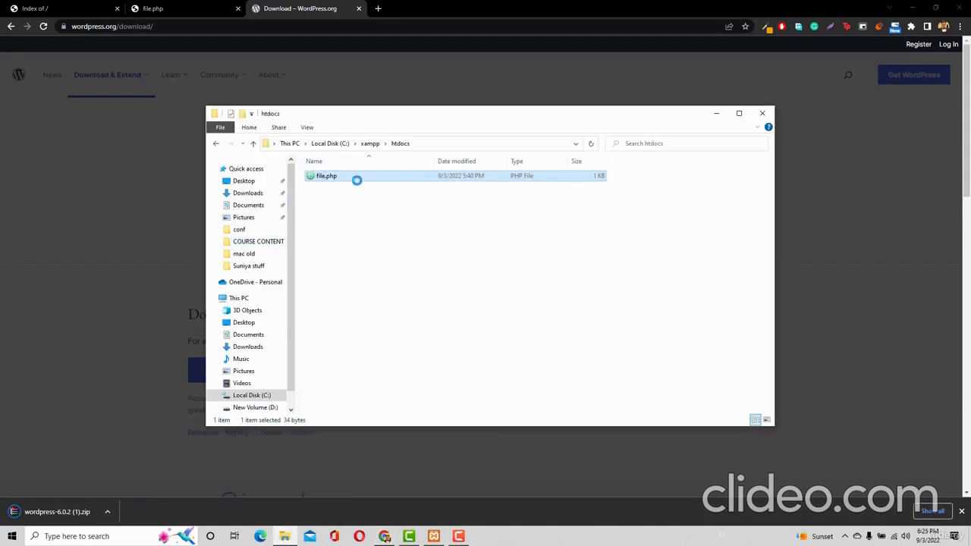
Delete file.php from htdocs and paste wordpress-6.0.2.zip from Downloads into C:\xampp\htdocs
{"action": "right_click", "coordinate": [350, 180]}
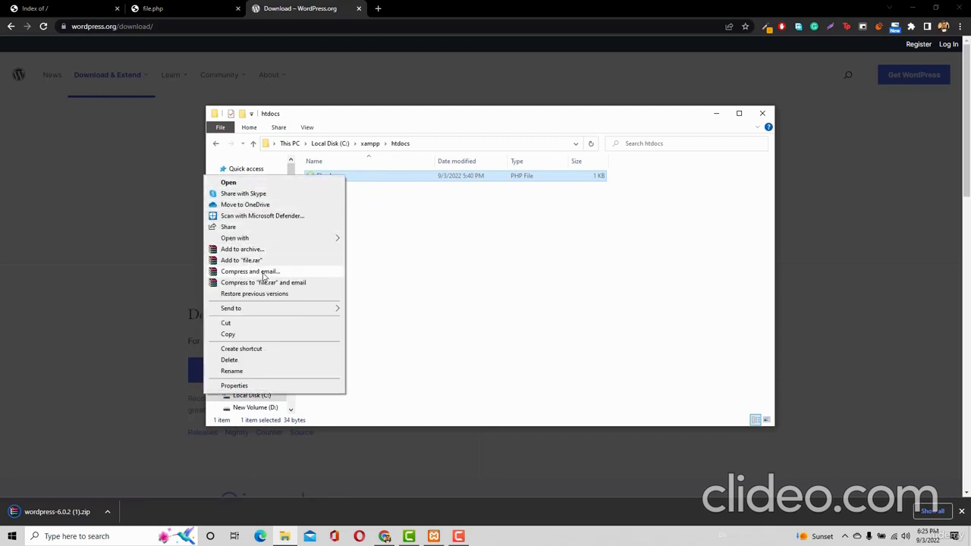
{"action": "left_click", "coordinate": [229, 359]}
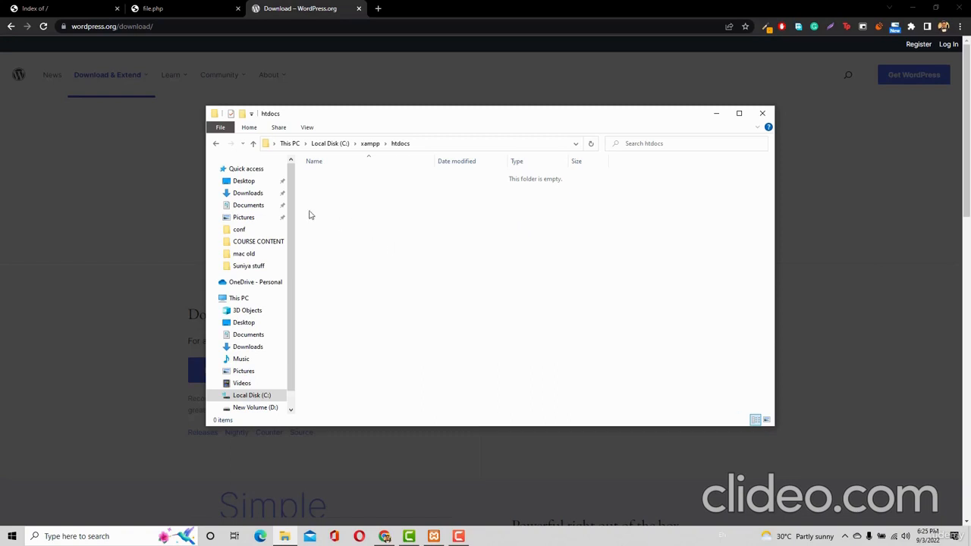
{"action": "left_click", "coordinate": [242, 196]}
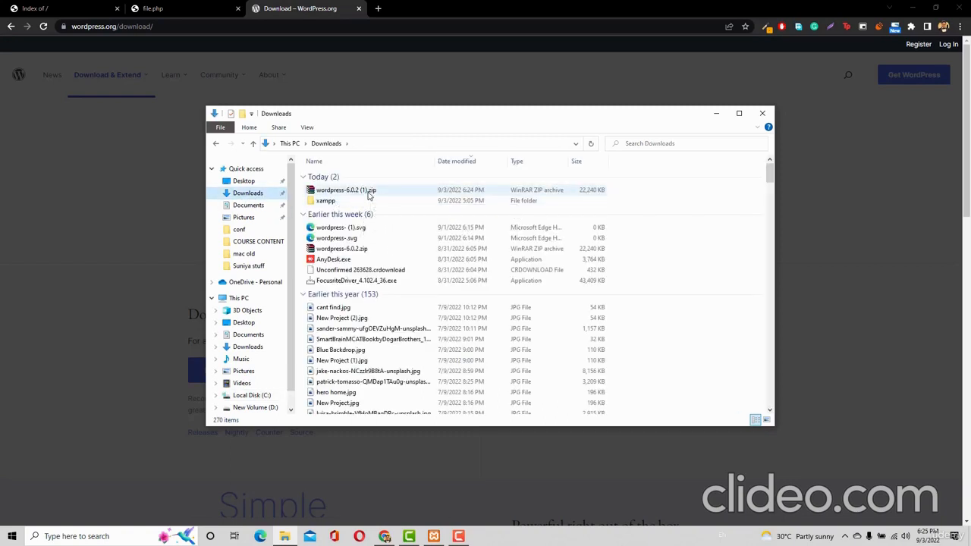
{"action": "left_click", "coordinate": [255, 397]}
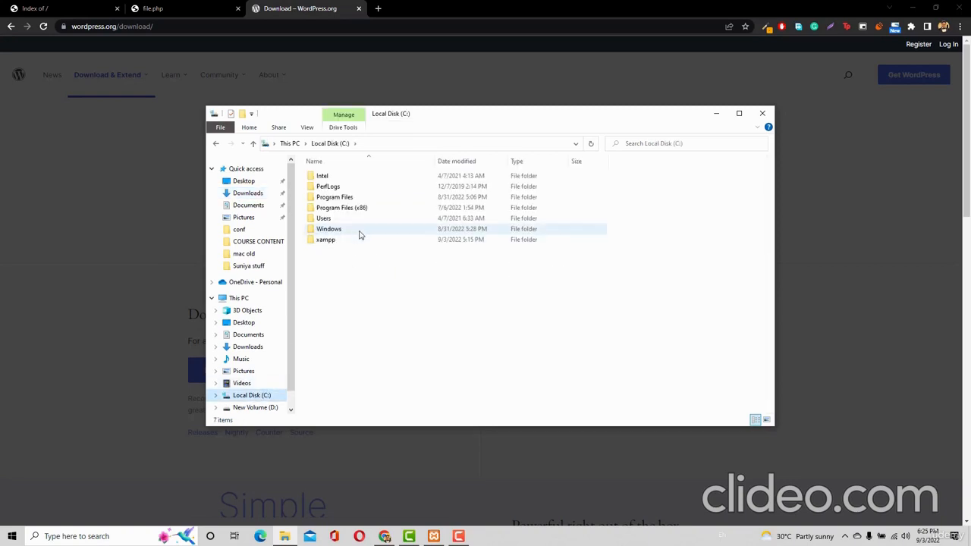
{"action": "left_click", "coordinate": [350, 242]}
{"action": "double_click", "coordinate": [350, 241]}
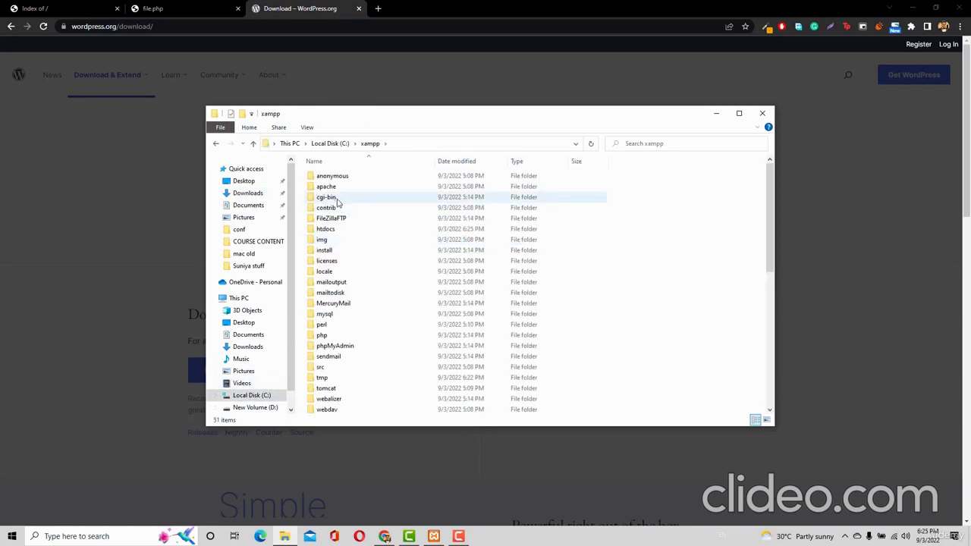
{"action": "left_click", "coordinate": [335, 232]}
{"action": "double_click", "coordinate": [335, 230]}
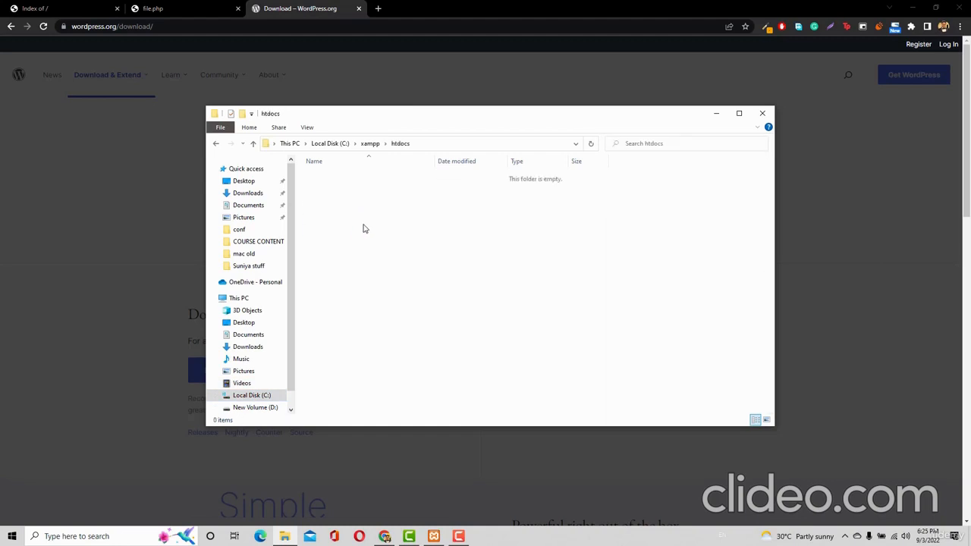
{"action": "key", "text": "ctrl+v"}
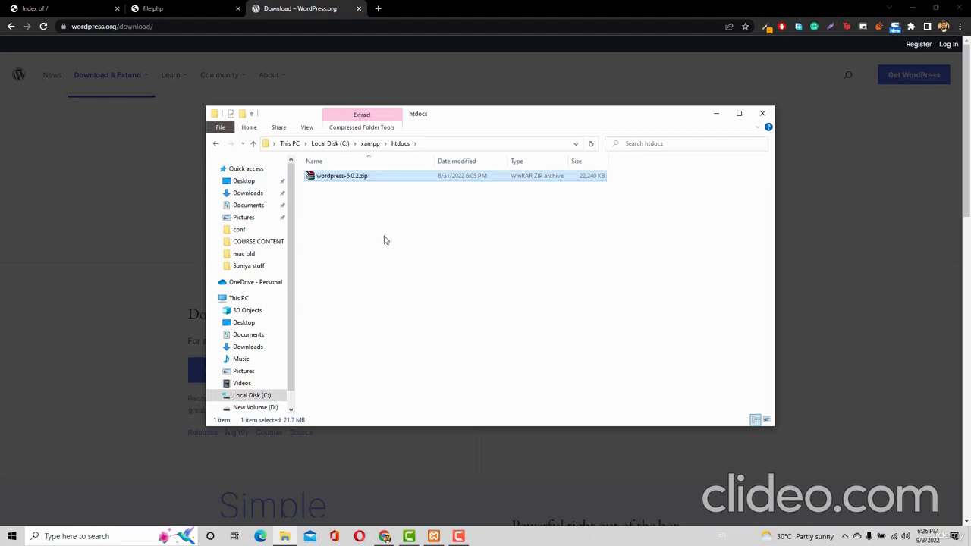
{"action": "left_click", "coordinate": [34, 8]}
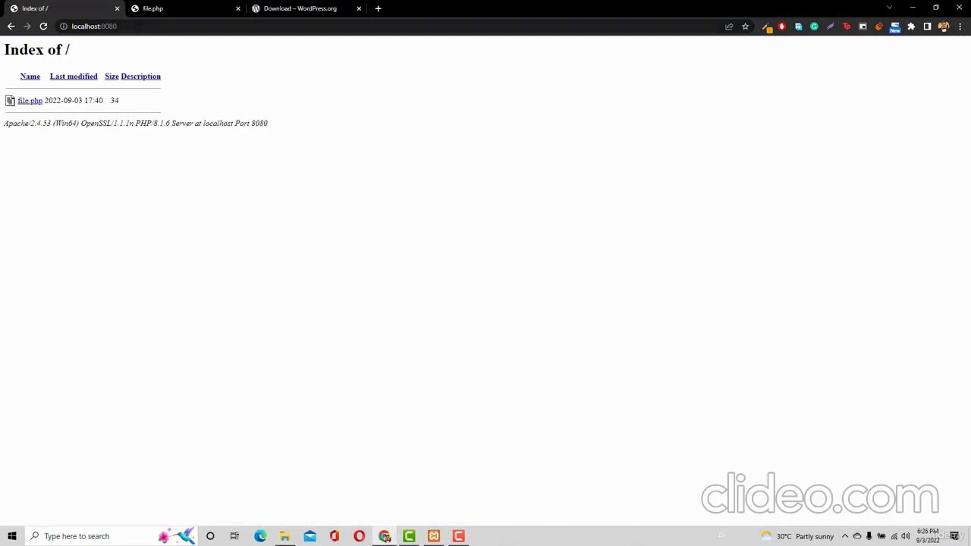
Reload localhost:8080, then extract wordpress-6.0.2.zip in htdocs and permanently delete the archive
{"action": "left_click", "coordinate": [145, 26]}
{"action": "key", "text": "Return"}
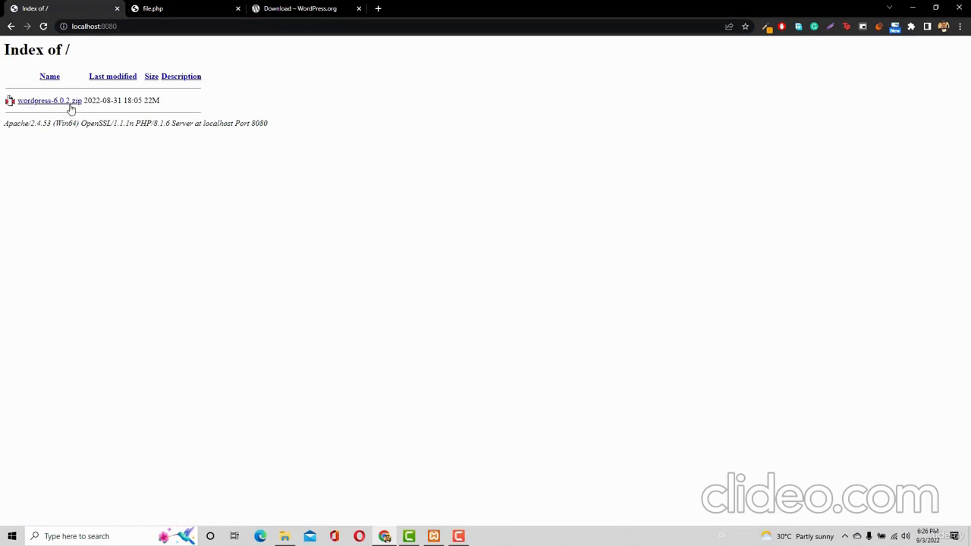
{"action": "left_click", "coordinate": [292, 536]}
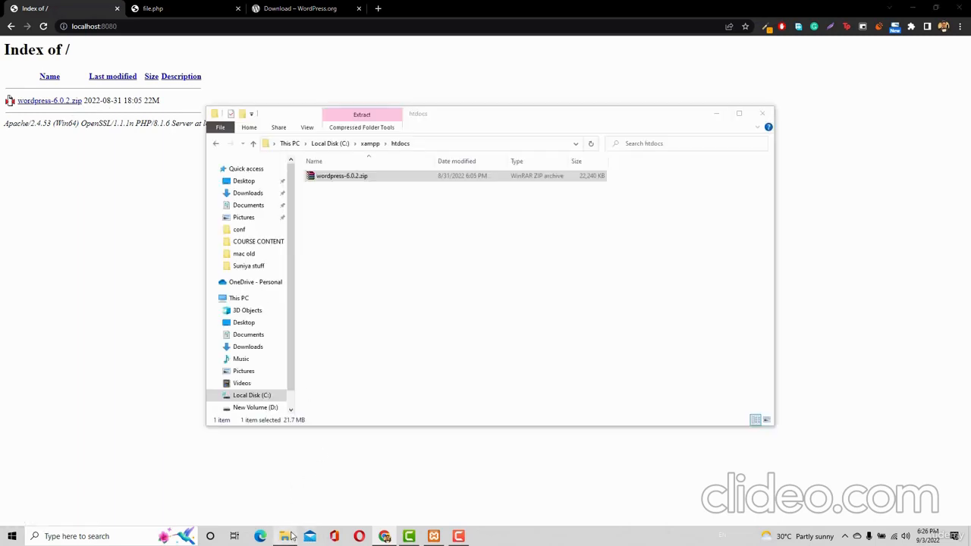
{"action": "right_click", "coordinate": [363, 176]}
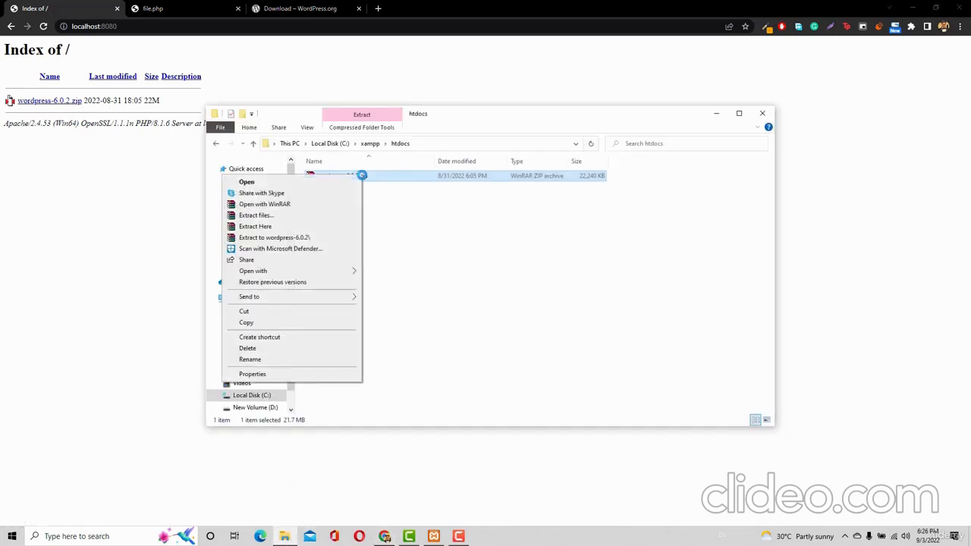
{"action": "left_click", "coordinate": [255, 227]}
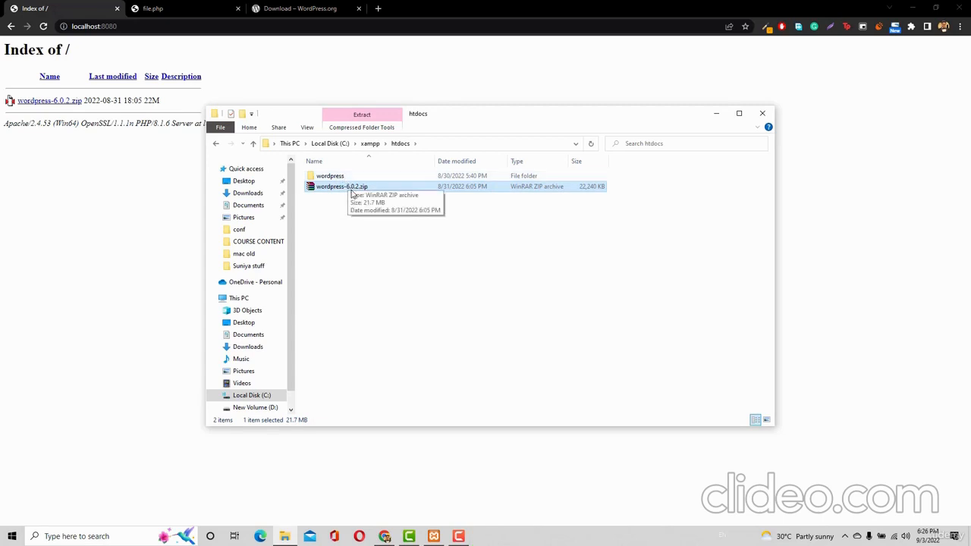
{"action": "key", "text": "shift+Delete"}
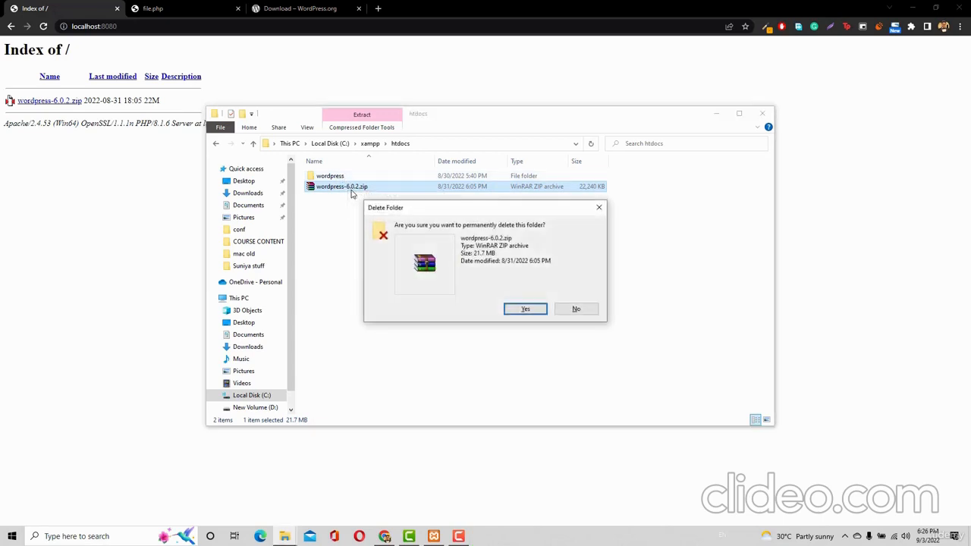
{"action": "key", "text": "Return"}
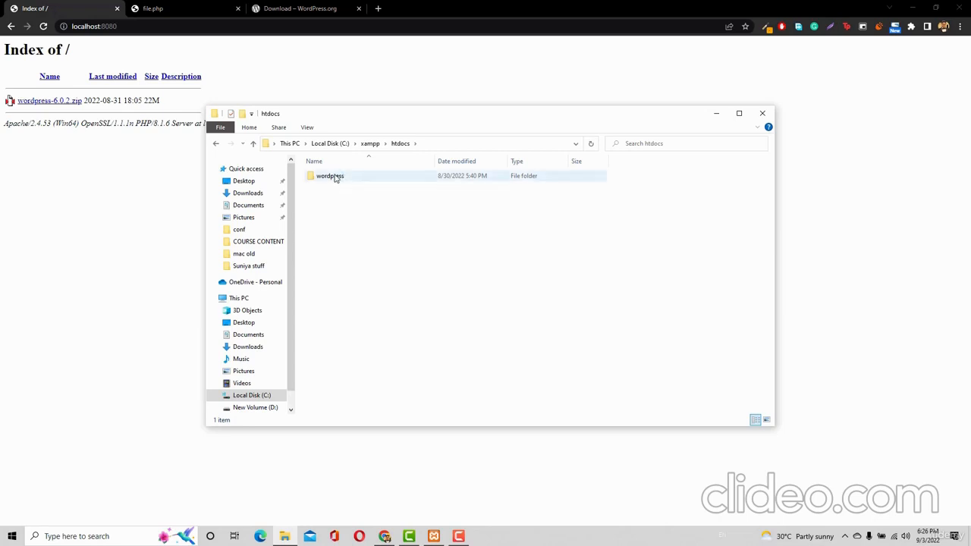
Open the wordpress/ folder from the localhost:8080 index, close the download tab, and return to localhost:8080
{"action": "left_click", "coordinate": [45, 27]}
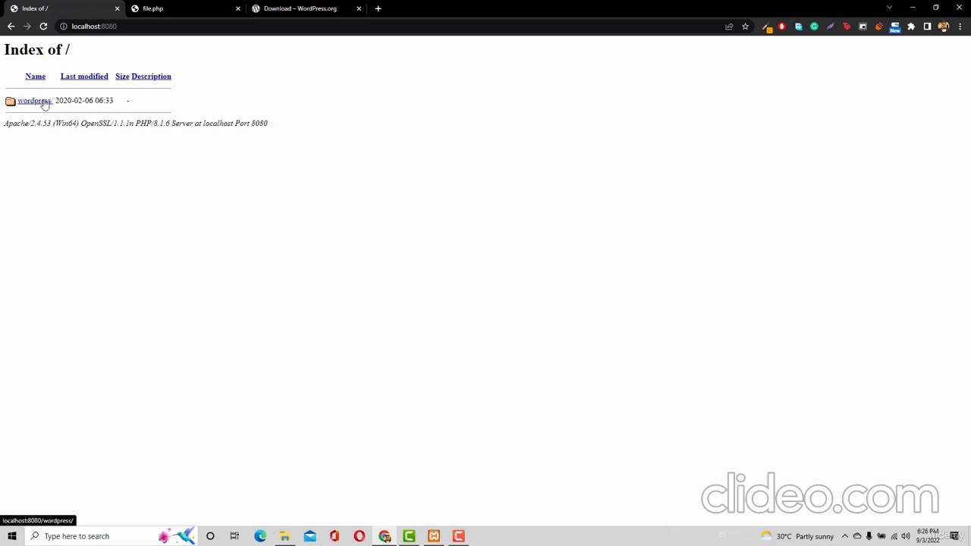
{"action": "left_click", "coordinate": [42, 106]}
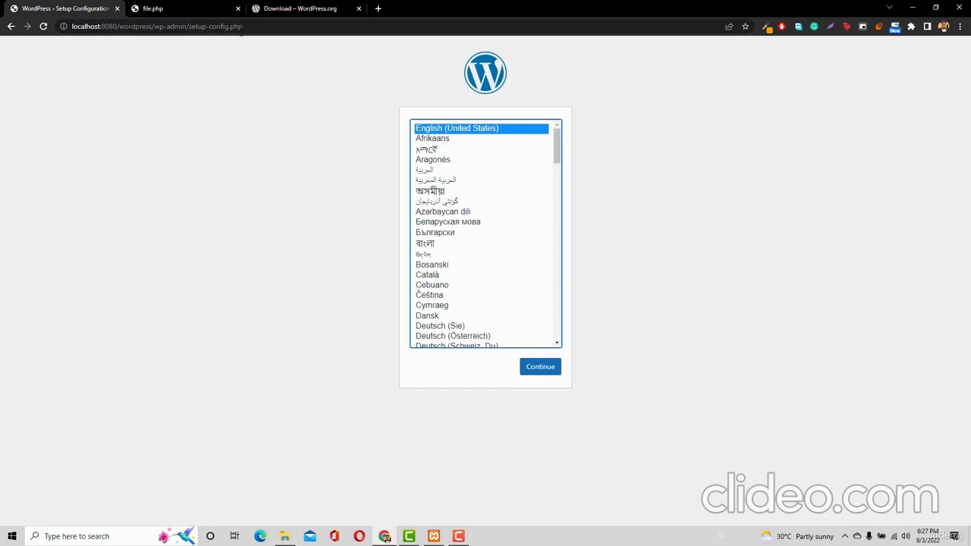
{"action": "middle_click", "coordinate": [279, 9]}
{"action": "left_click_drag", "start_coordinate": [117, 25], "coordinate": [243, 26]}
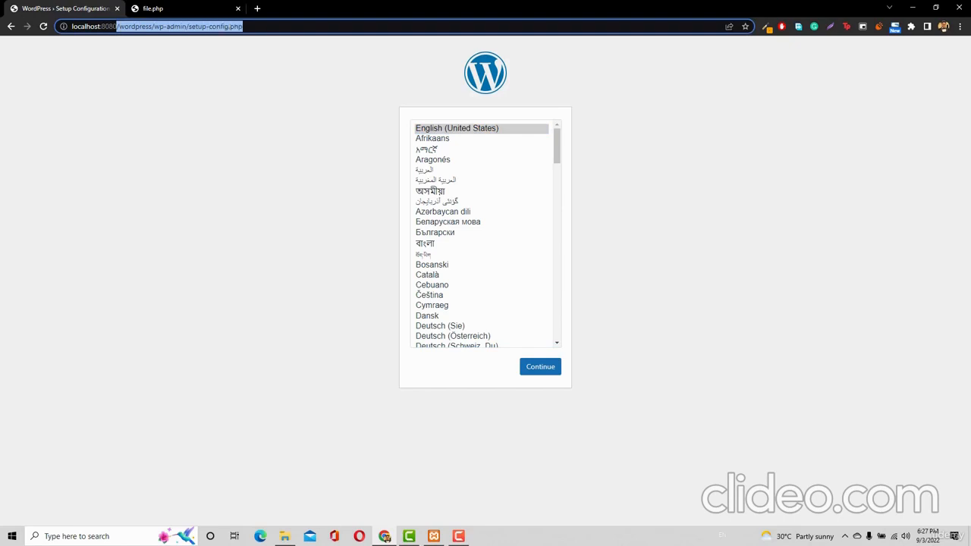
{"action": "key", "text": "BackSpace"}
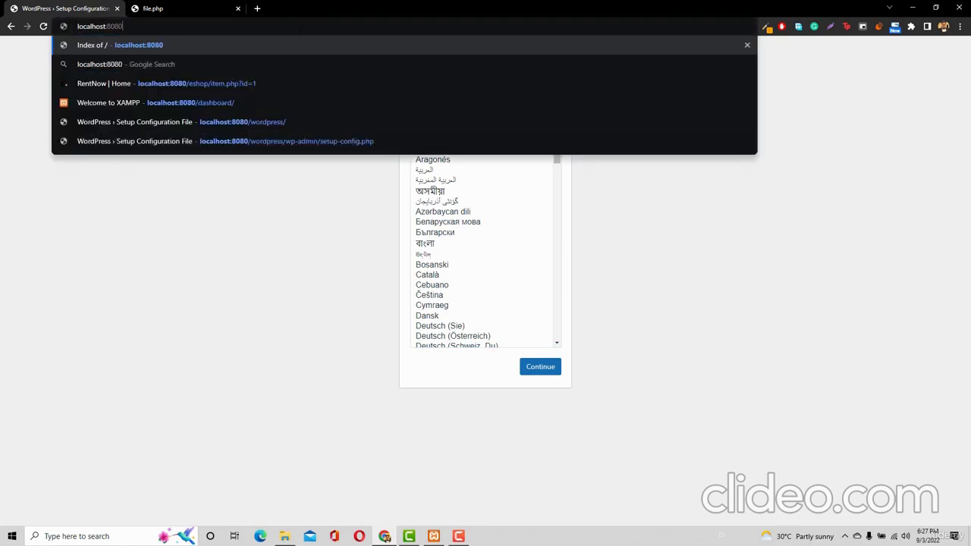
{"action": "key", "text": "Return"}
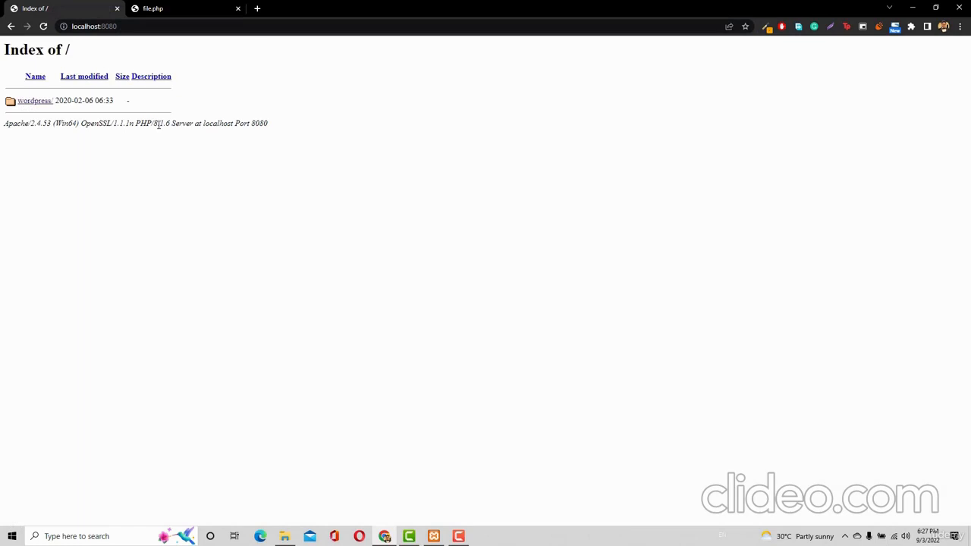
Try the /wordpress path on the live WordPress site, then return to its home page
{"action": "left_click", "coordinate": [176, 15]}
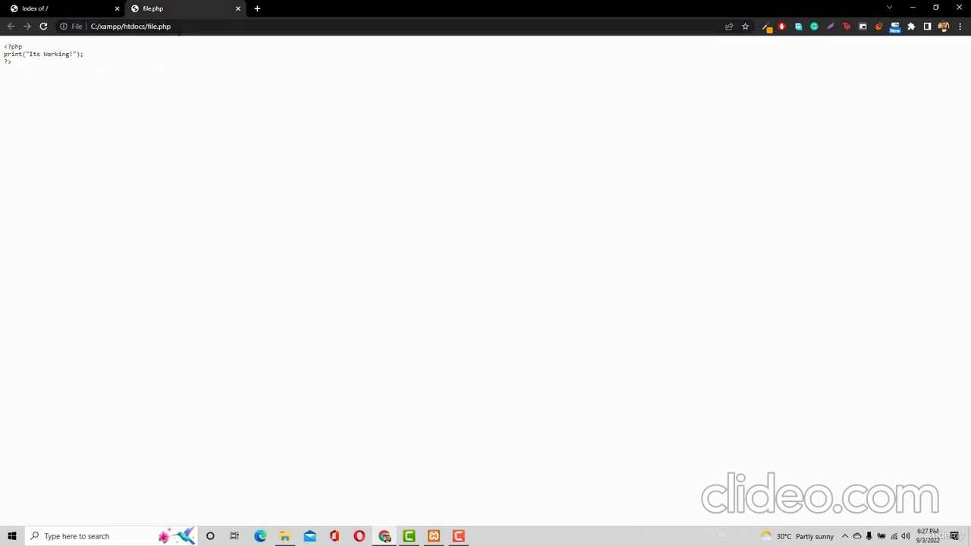
{"action": "left_click", "coordinate": [152, 26]}
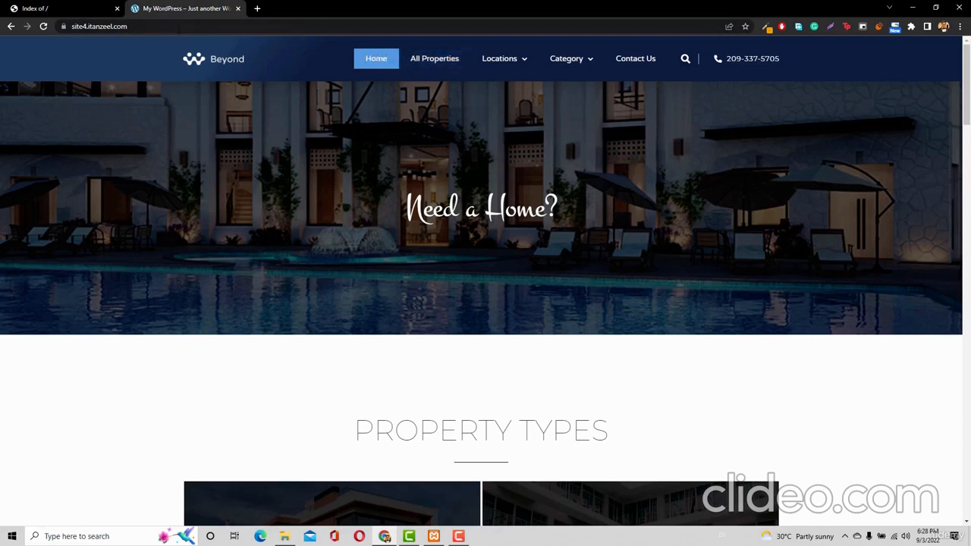
{"action": "left_click", "coordinate": [197, 27]}
{"action": "left_click", "coordinate": [197, 28]}
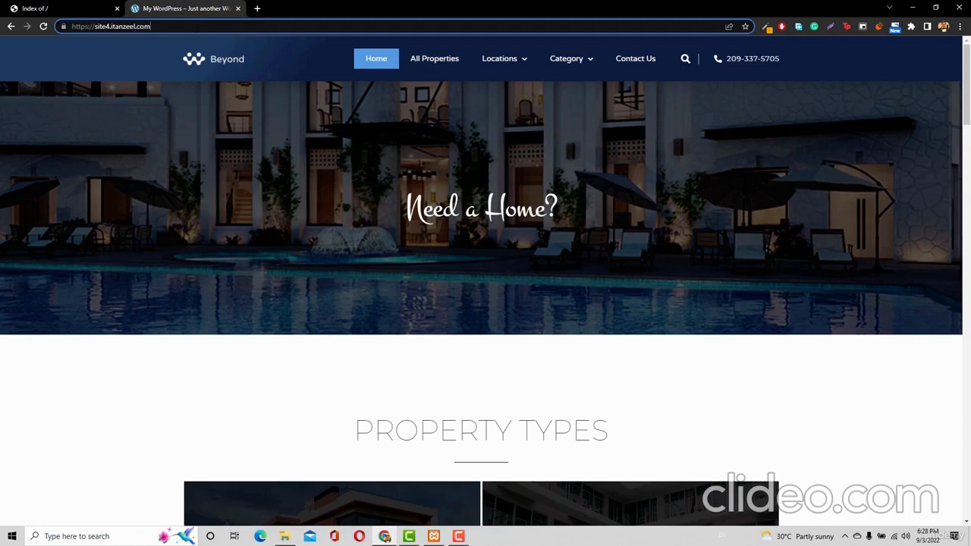
{"action": "type", "text": "/wordpres"}
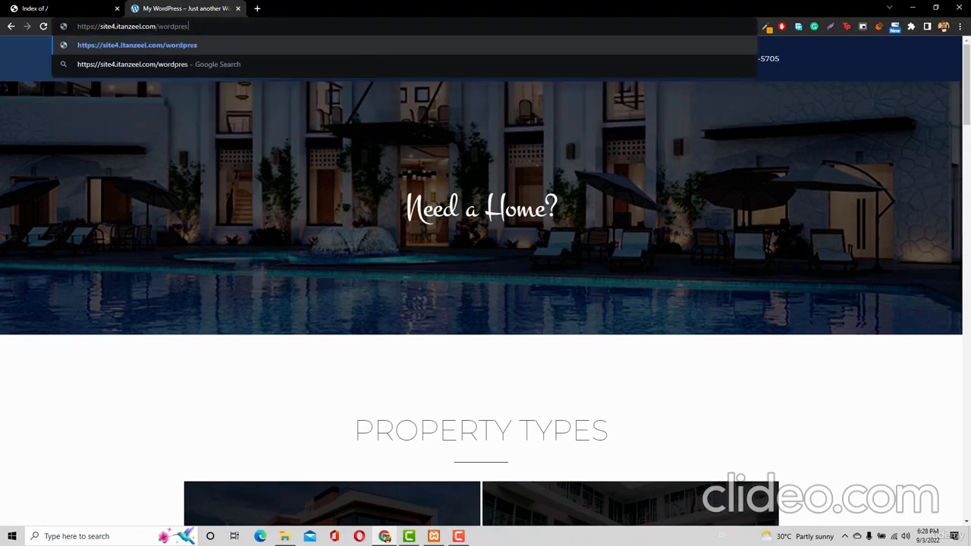
{"action": "type", "text": "s"}
{"action": "key", "text": "Return"}
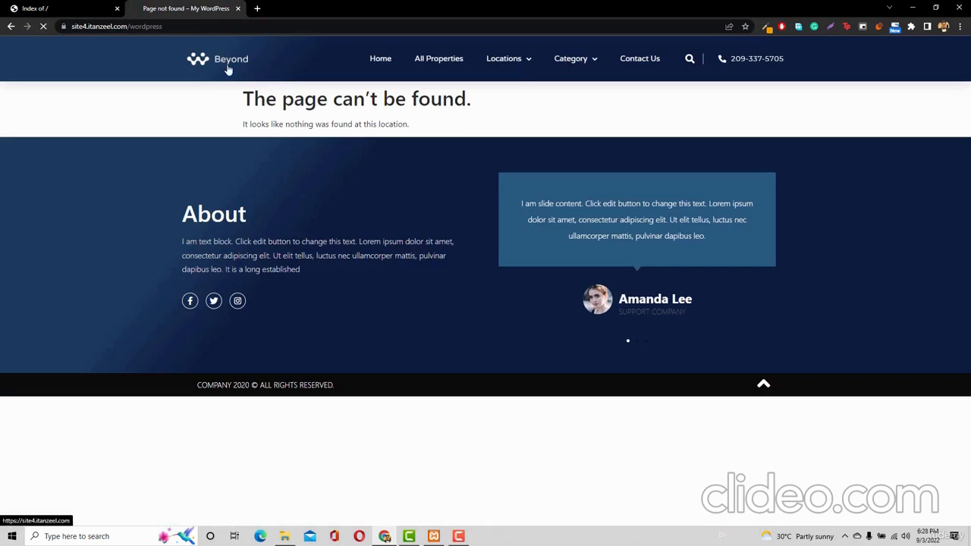
{"action": "left_click", "coordinate": [170, 70]}
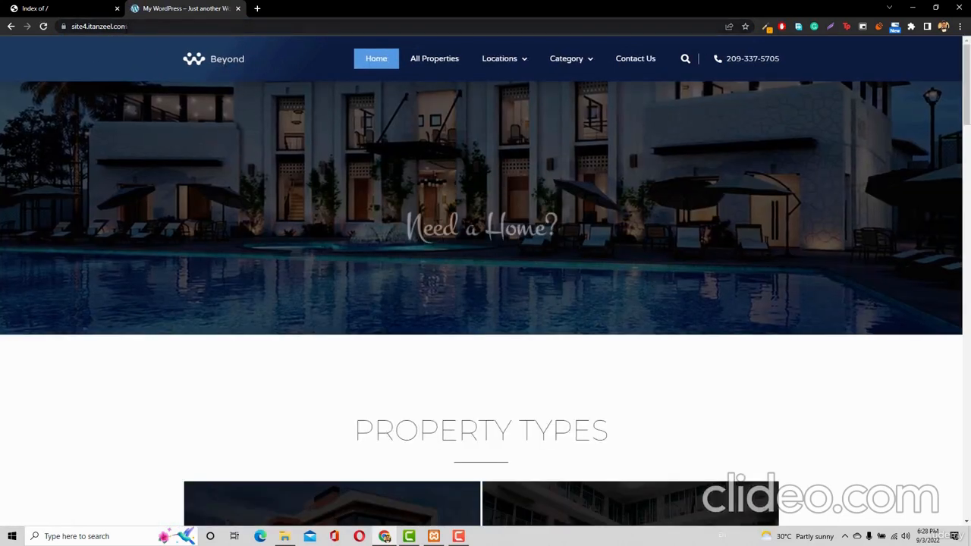
Load localhost:8080/wordpress to reach the WordPress setup language page
{"action": "left_click", "coordinate": [73, 11]}
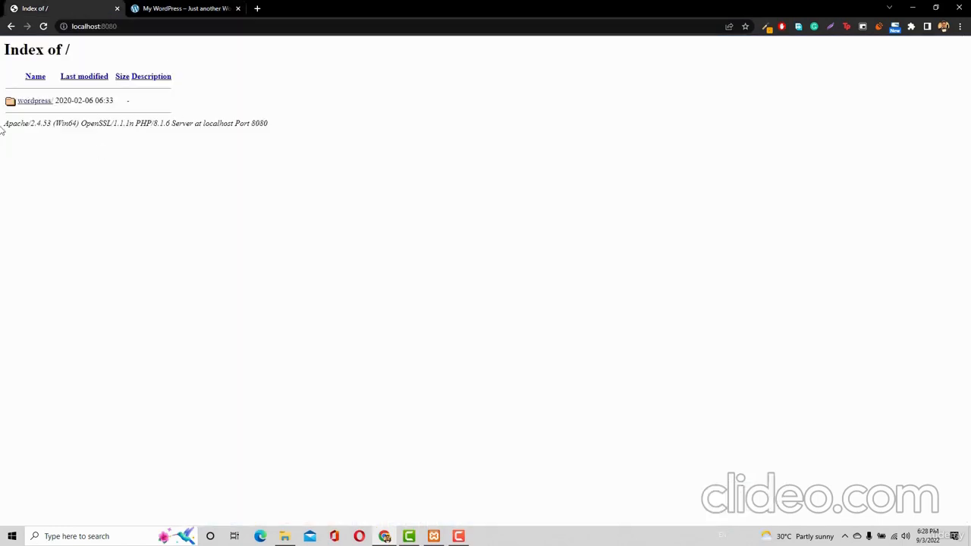
{"action": "left_click", "coordinate": [152, 26]}
{"action": "left_click", "coordinate": [151, 26]}
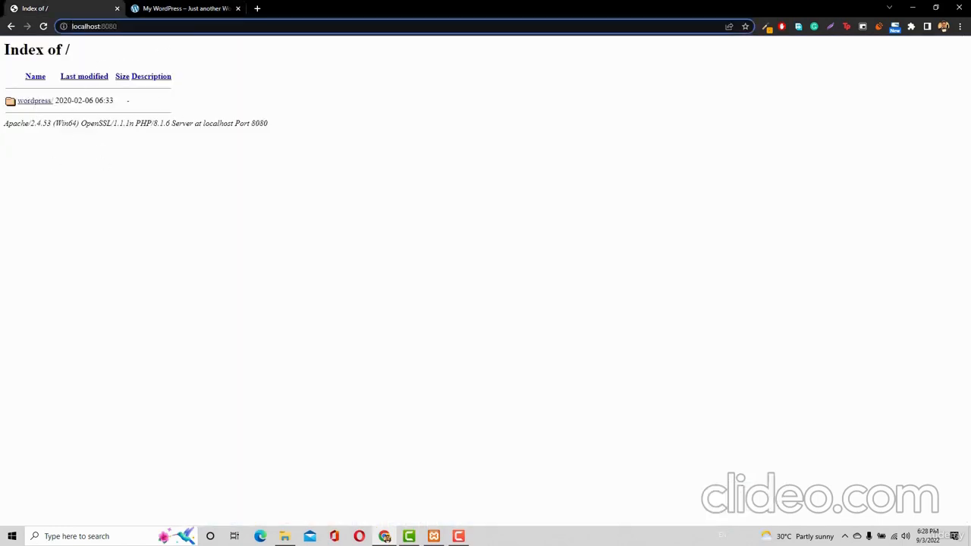
{"action": "type", "text": "/word"}
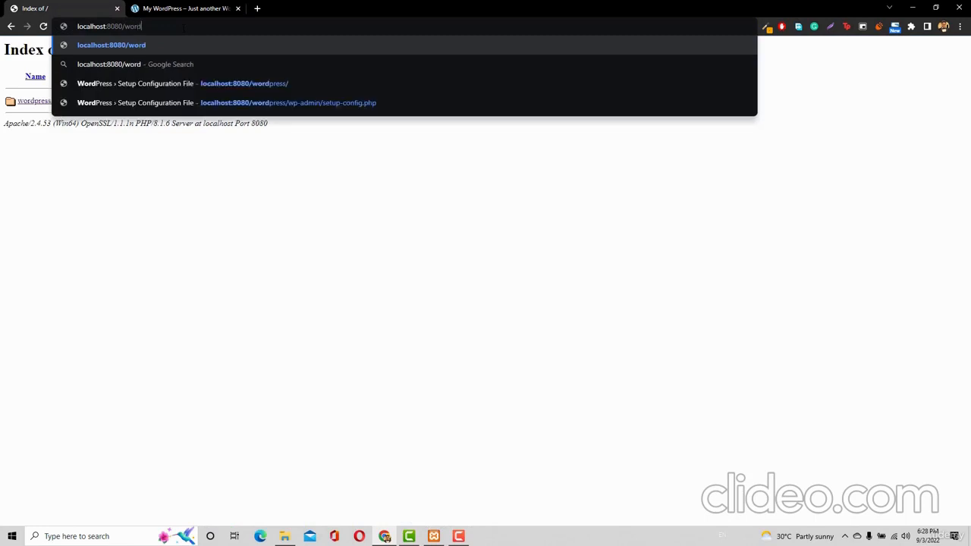
{"action": "type", "text": "press"}
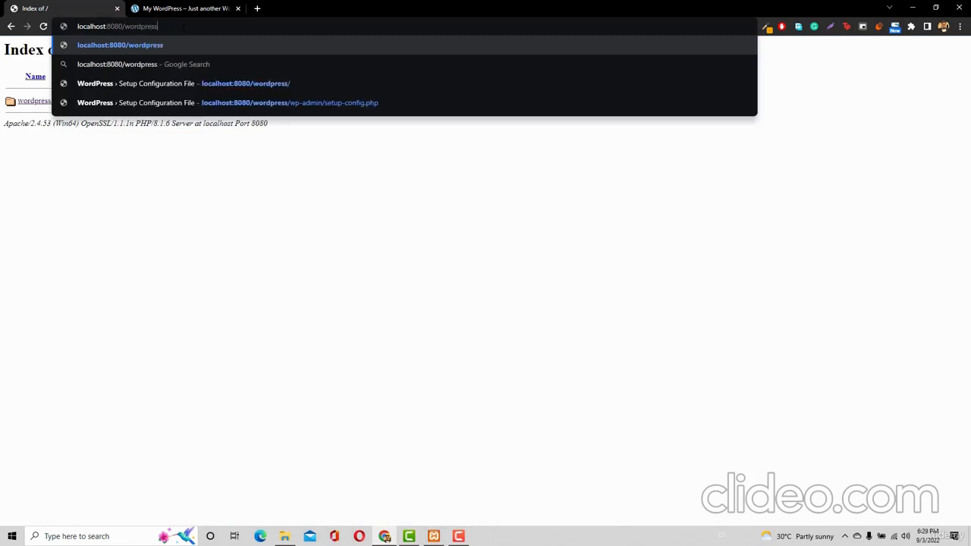
{"action": "key", "text": "Return"}
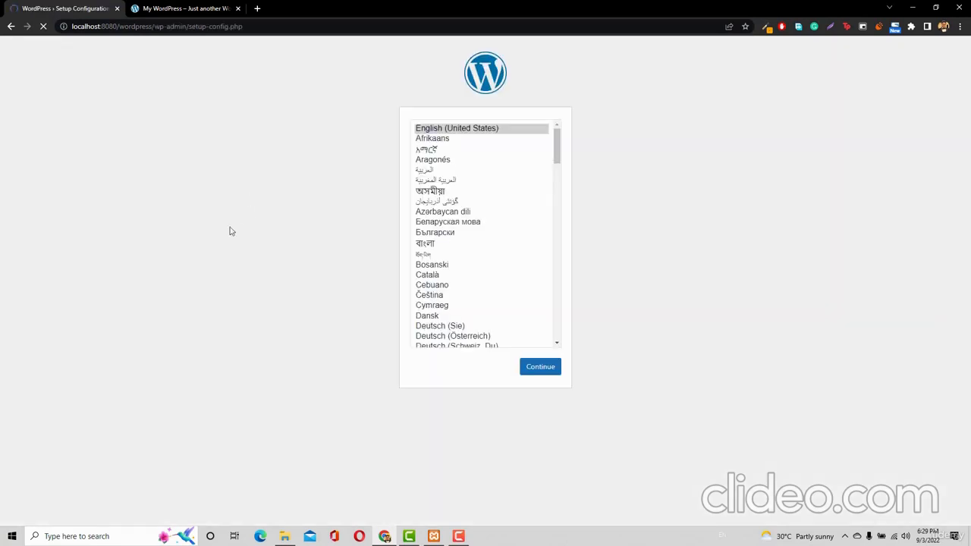
Move all 19 WordPress files and folders out of the wordpress folder into htdocs
{"action": "left_click", "coordinate": [284, 536]}
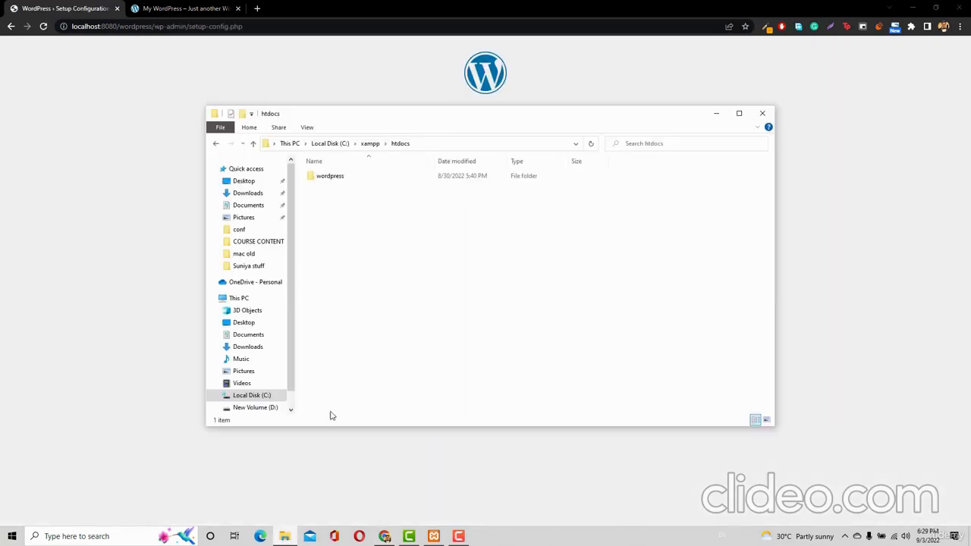
{"action": "double_click", "coordinate": [369, 177]}
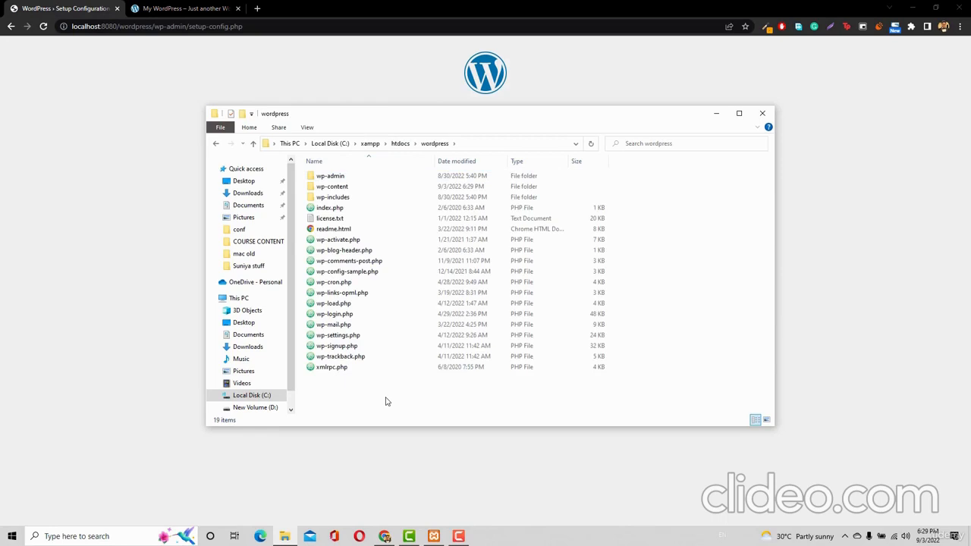
{"action": "key", "text": "ctrl+a"}
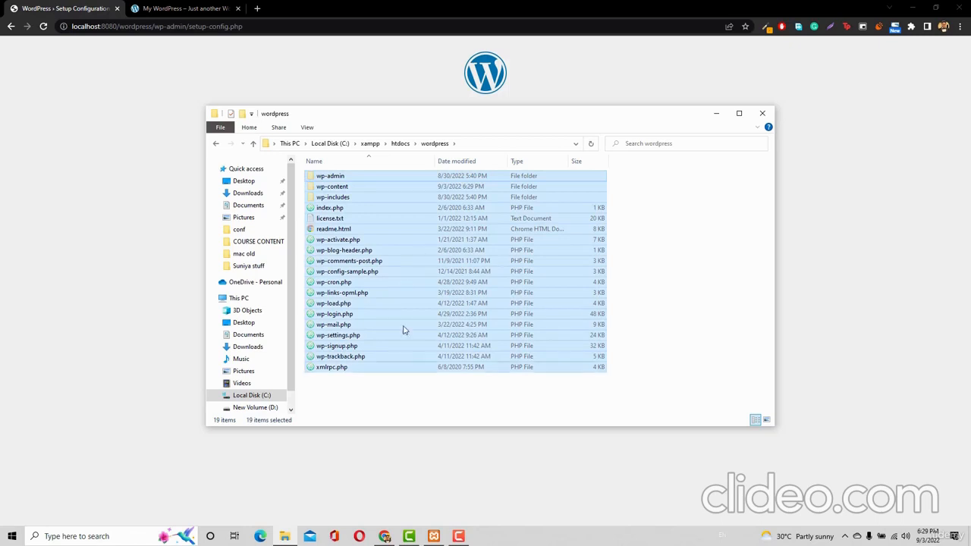
{"action": "left_click", "coordinate": [400, 144]}
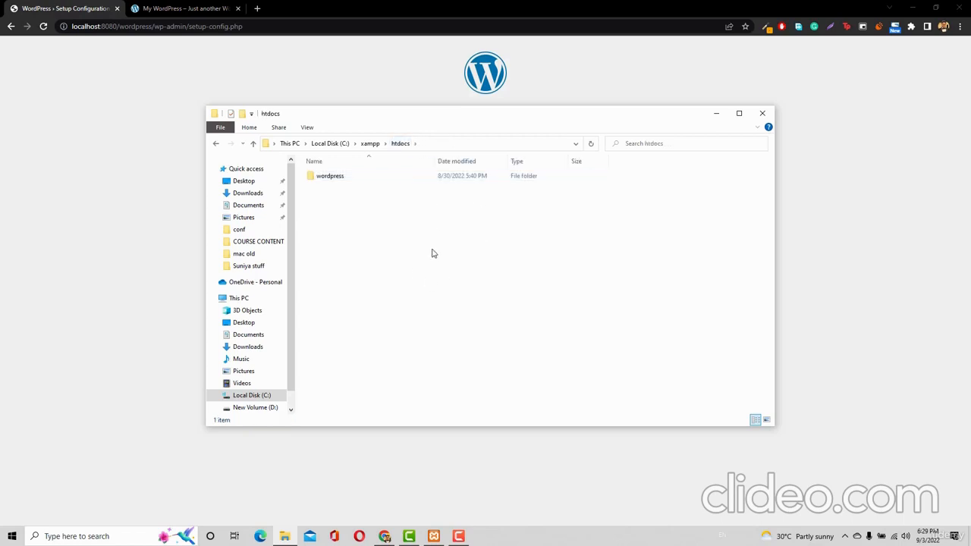
{"action": "key", "text": "ctrl+v"}
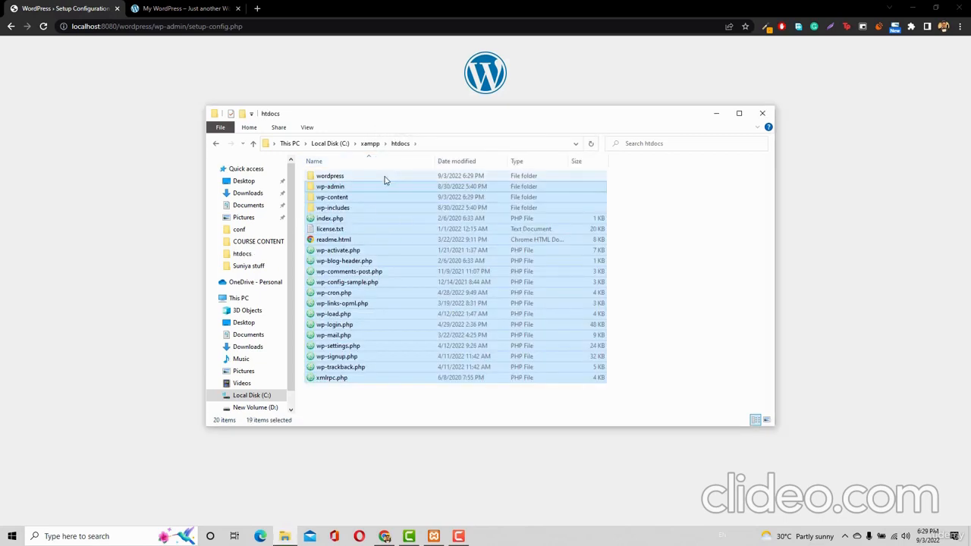
Permanently delete the empty wordpress folder and reopen C:\xampp\htdocs to check the moved files
{"action": "left_click", "coordinate": [384, 177]}
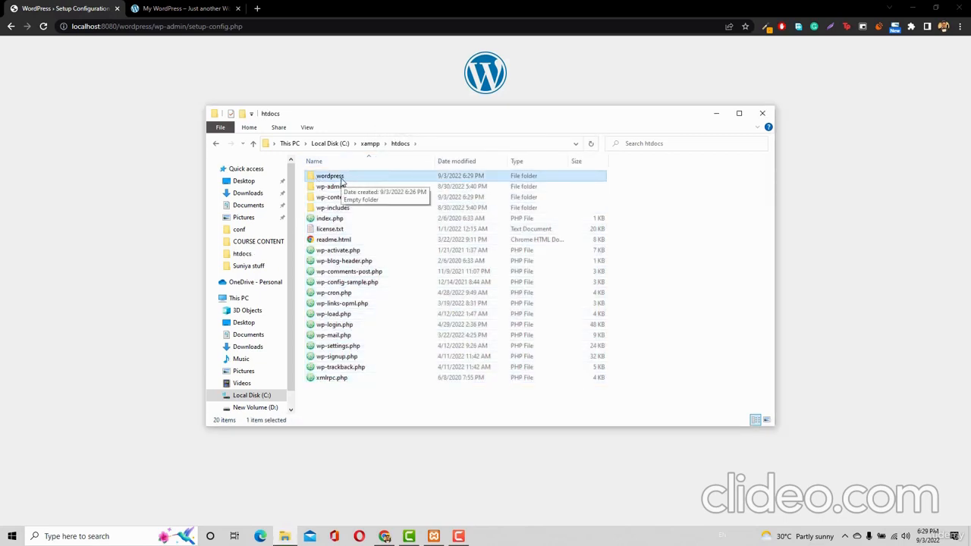
{"action": "key", "text": "shift+Delete"}
{"action": "key", "text": "Return"}
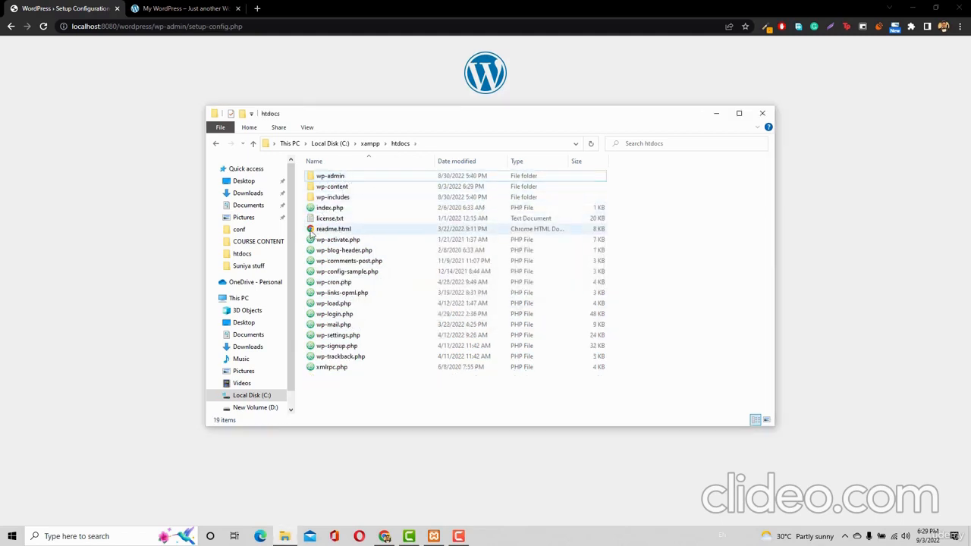
{"action": "left_click", "coordinate": [367, 144]}
{"action": "left_click", "coordinate": [340, 144]}
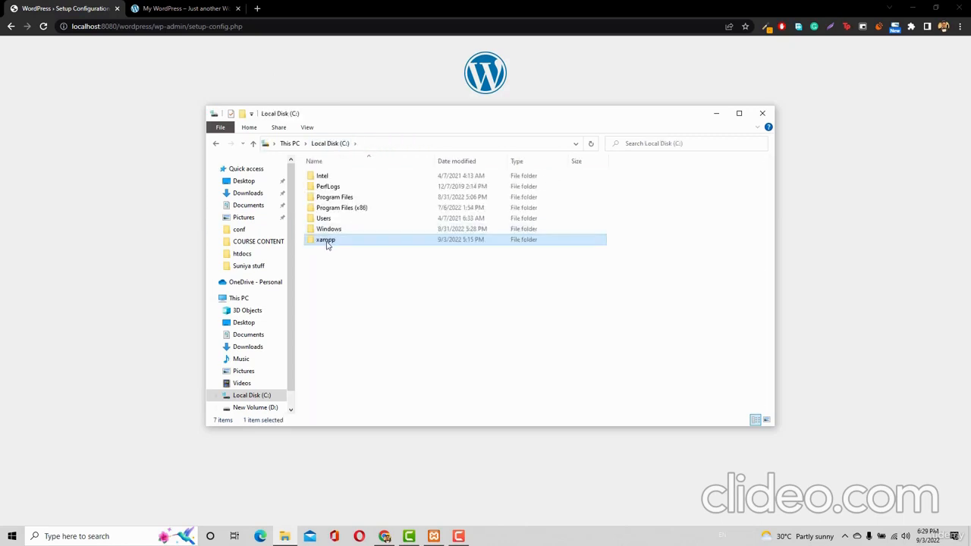
{"action": "double_click", "coordinate": [326, 239]}
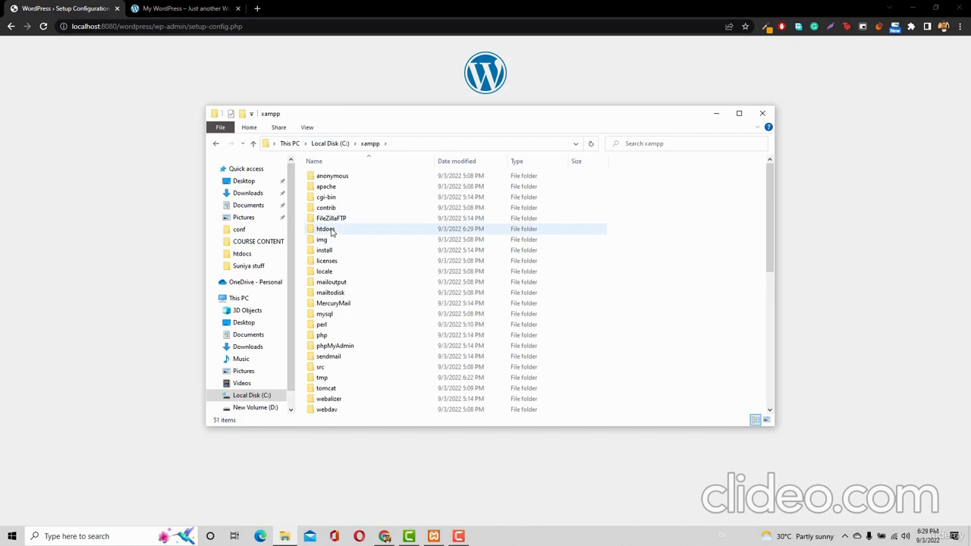
{"action": "double_click", "coordinate": [331, 231]}
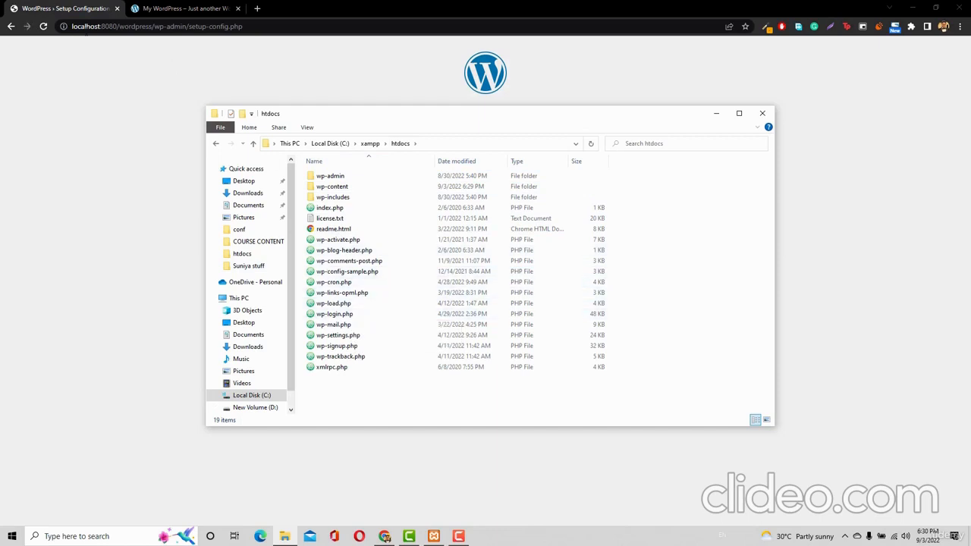
Run the setup from localhost:8080 root and close the old My WordPress tab
{"action": "left_click_drag", "start_coordinate": [242, 26], "coordinate": [119, 26]}
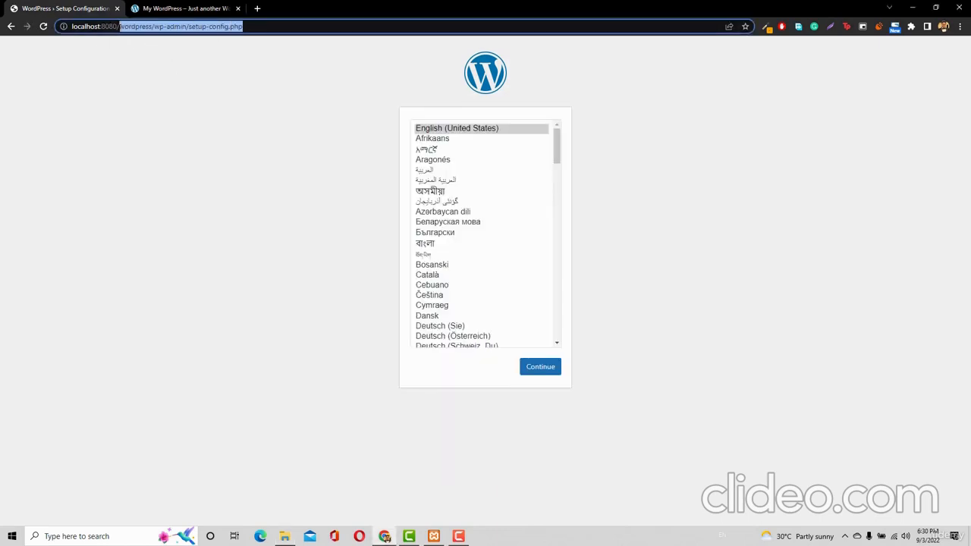
{"action": "key", "text": "BackSpace"}
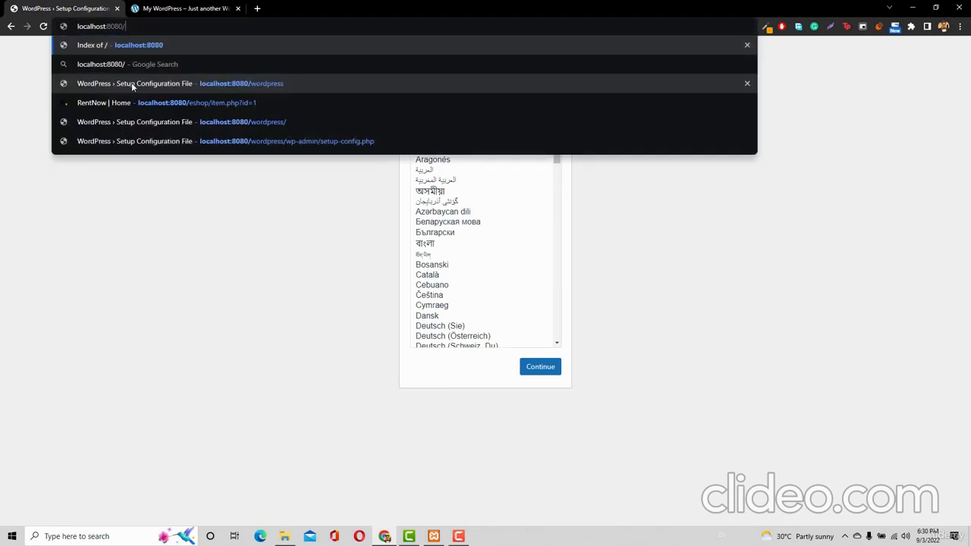
{"action": "key", "text": "BackSpace"}
{"action": "key", "text": "Return"}
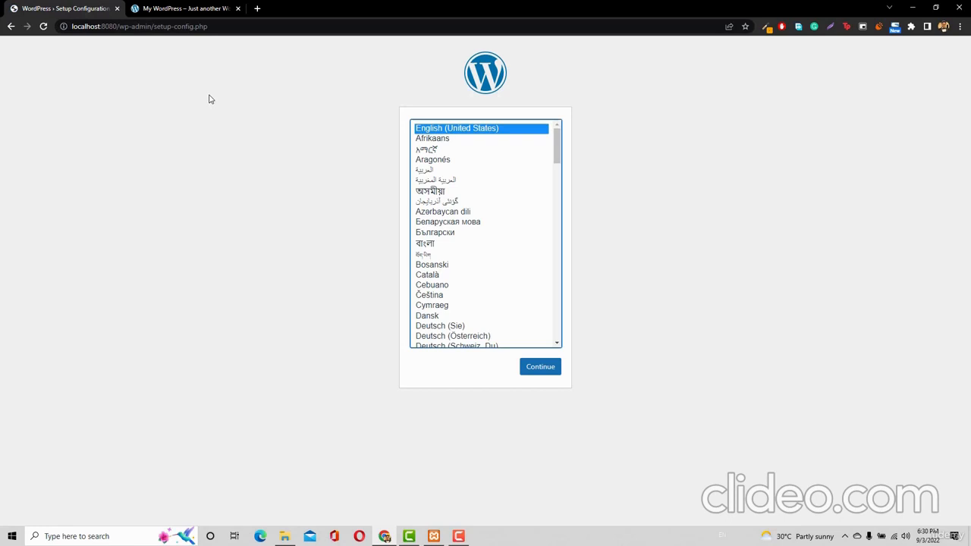
{"action": "middle_click", "coordinate": [194, 8]}
Continue setup in English (United States) and proceed past the welcome page to the database form
{"action": "left_click", "coordinate": [540, 369]}
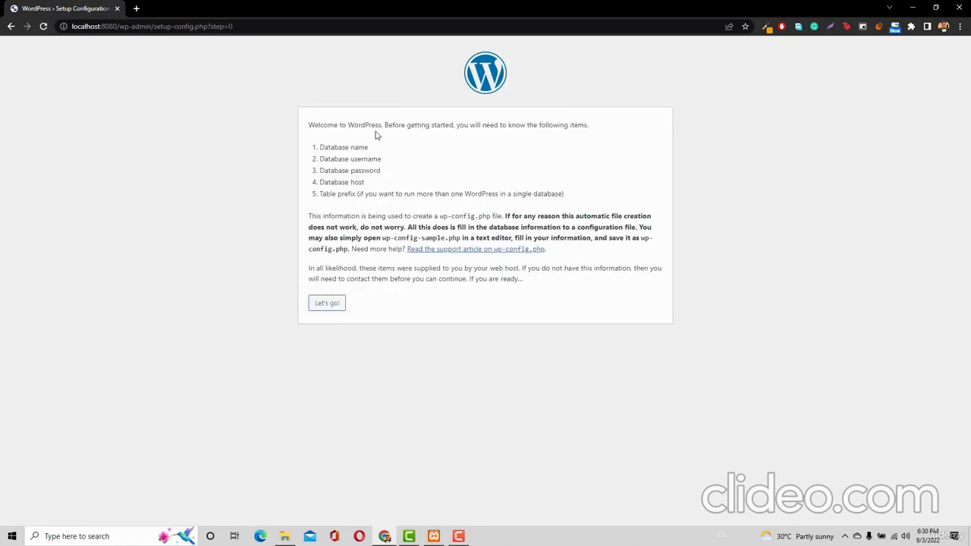
{"action": "left_click_drag", "start_coordinate": [385, 125], "coordinate": [467, 126]}
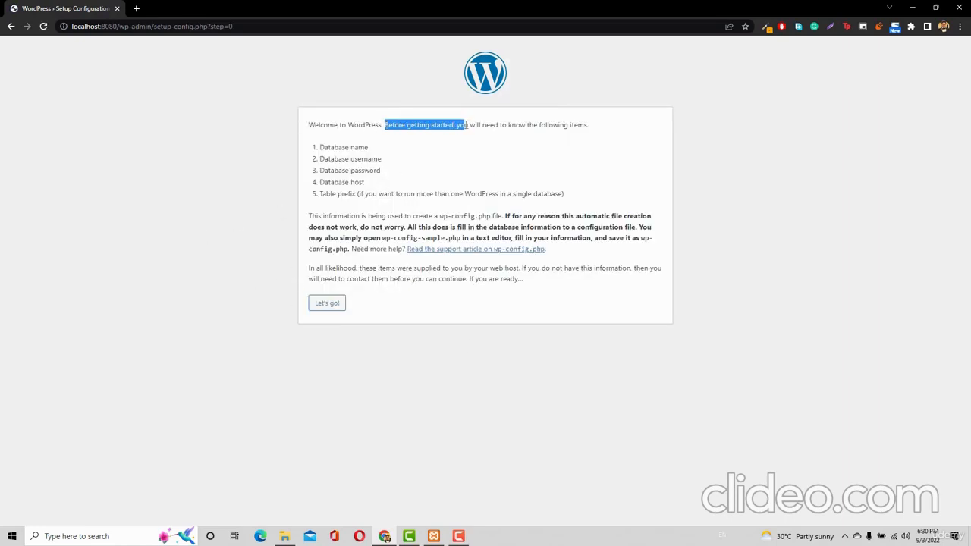
{"action": "left_click", "coordinate": [522, 128]}
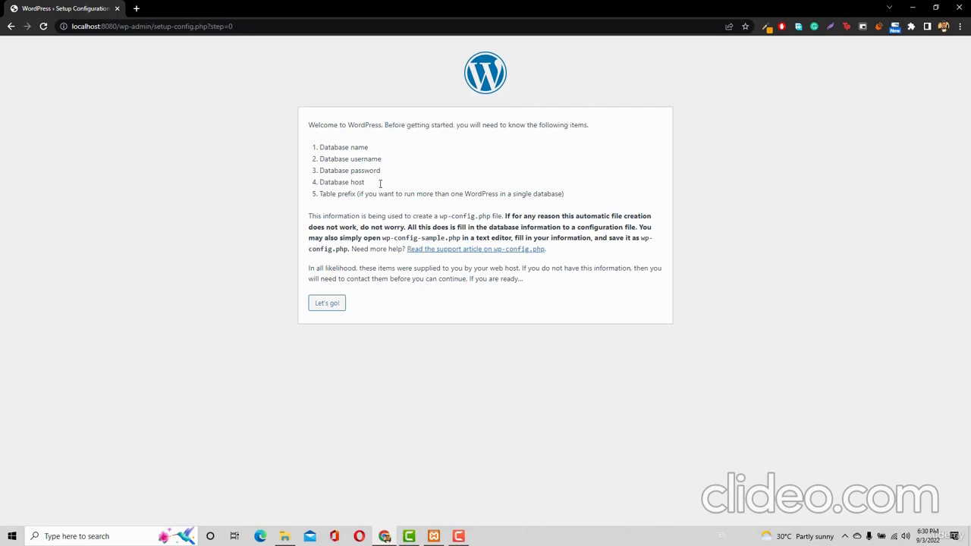
{"action": "left_click_drag", "start_coordinate": [320, 146], "coordinate": [389, 190]}
{"action": "left_click", "coordinate": [336, 310]}
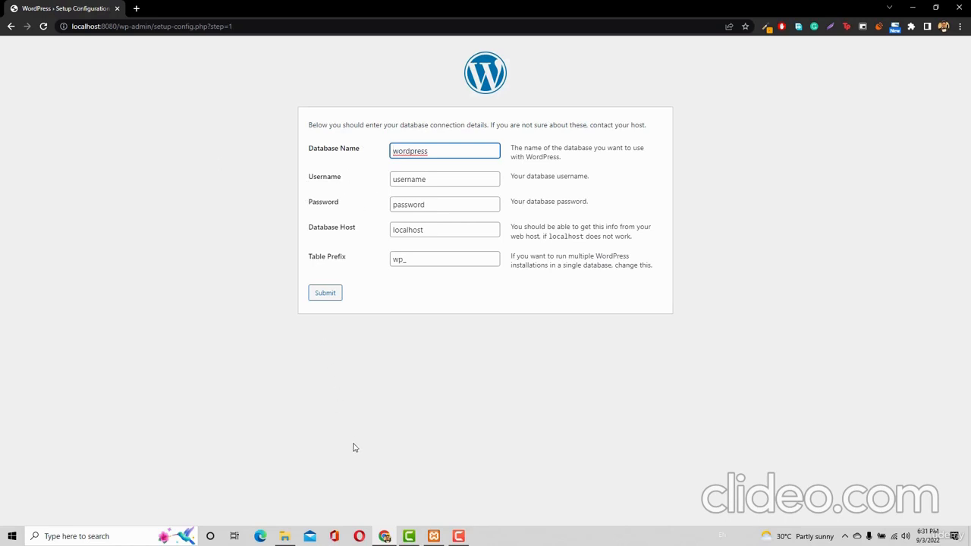
Open phpMyAdmin at localhost:8080/phpmyadmin in a new tab and view its User accounts list
{"action": "left_click", "coordinate": [433, 536]}
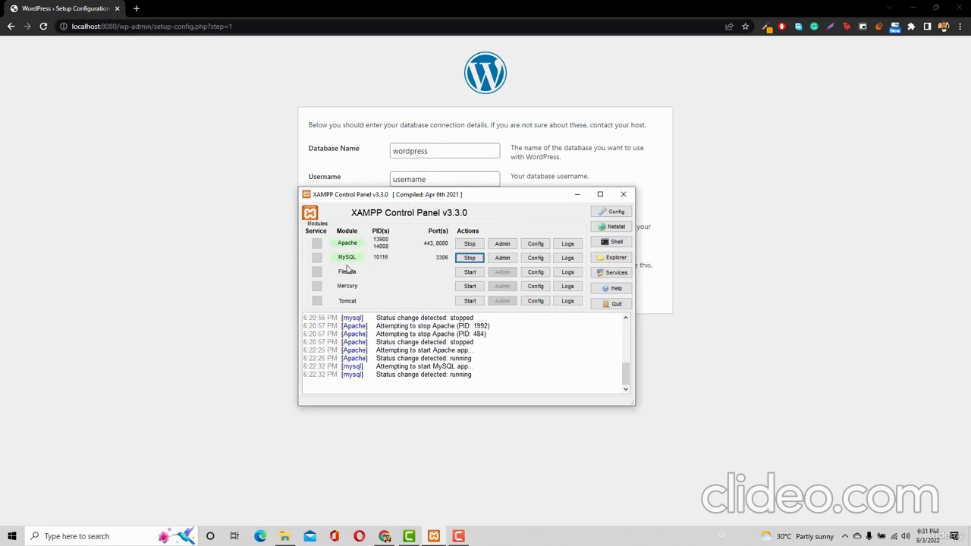
{"action": "left_click", "coordinate": [137, 8]}
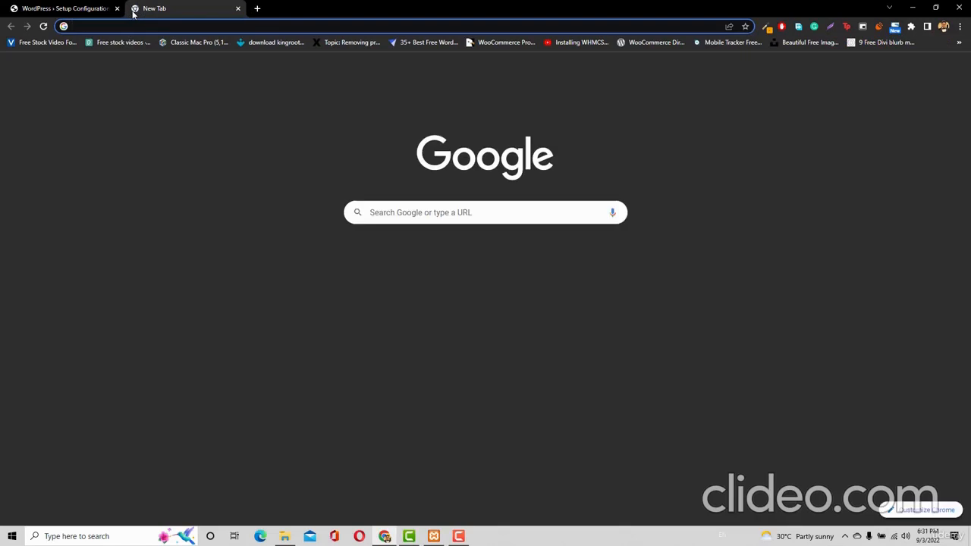
{"action": "type", "text": "localhost"}
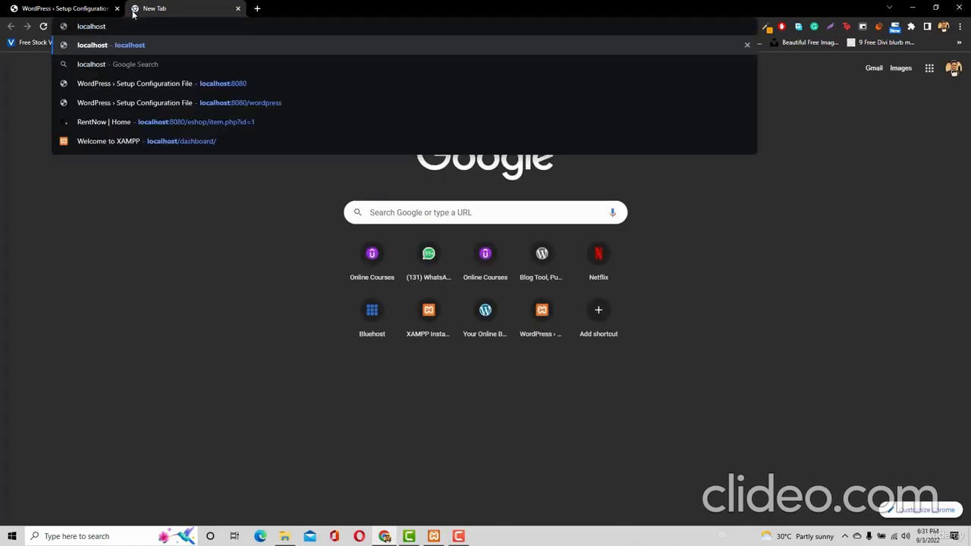
{"action": "type", "text": ":808"}
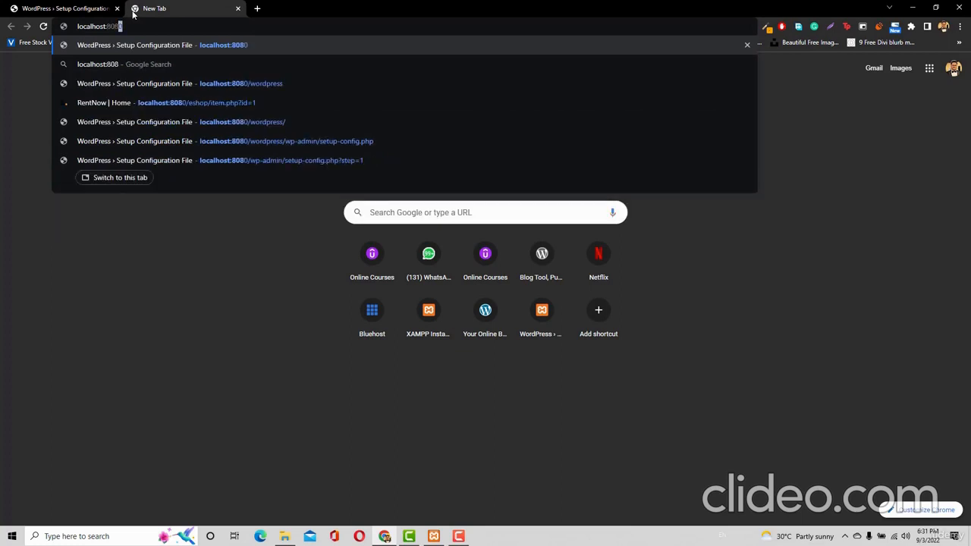
{"action": "type", "text": "0/"}
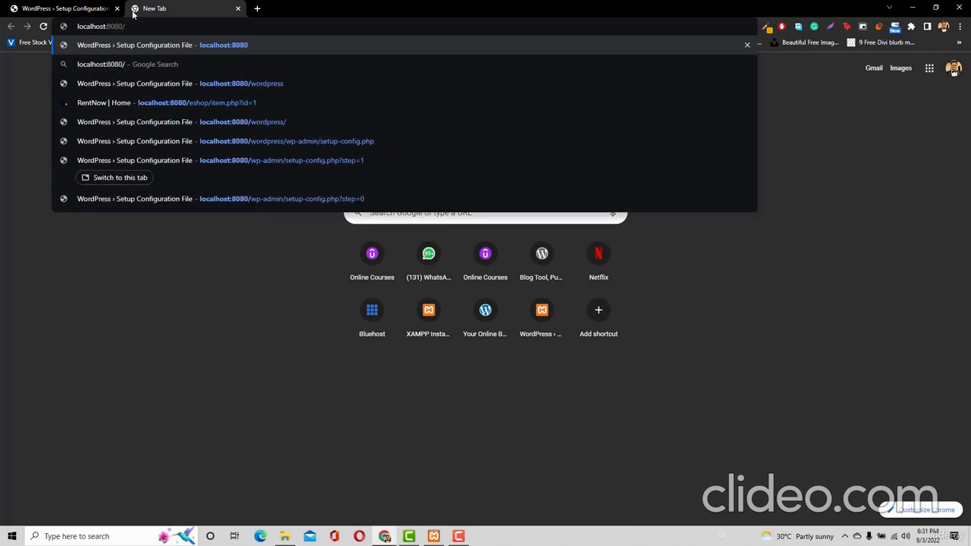
{"action": "type", "text": "phpmyadmin"}
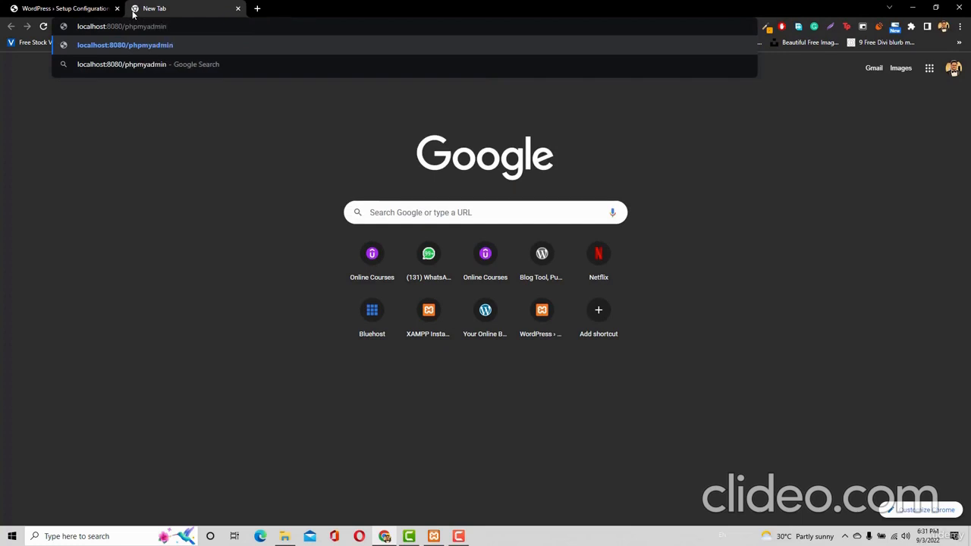
{"action": "key", "text": "Return"}
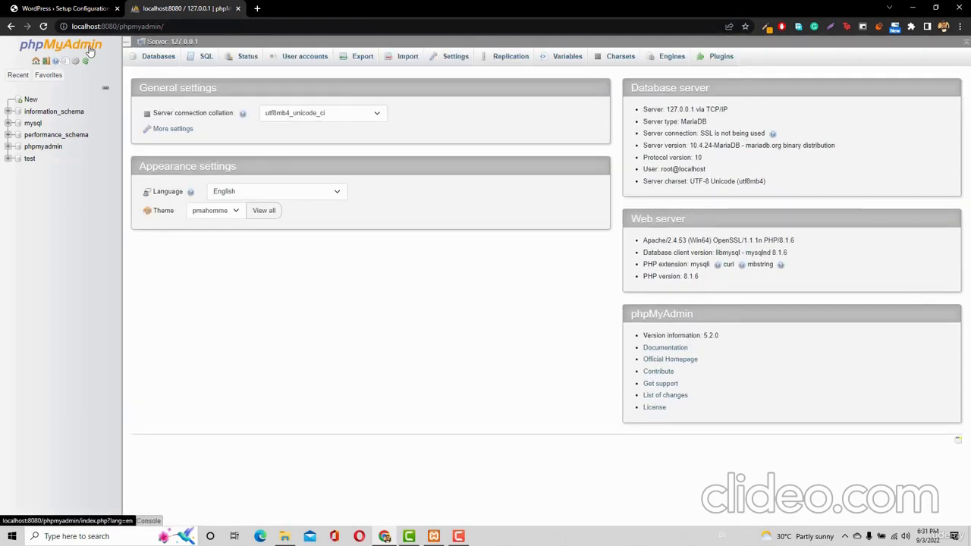
{"action": "left_click", "coordinate": [60, 7]}
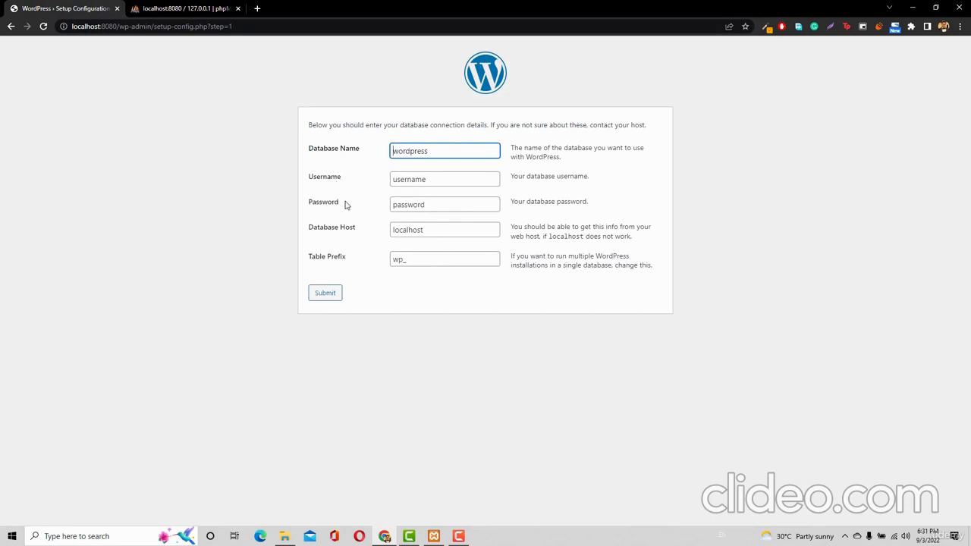
{"action": "left_click", "coordinate": [186, 8]}
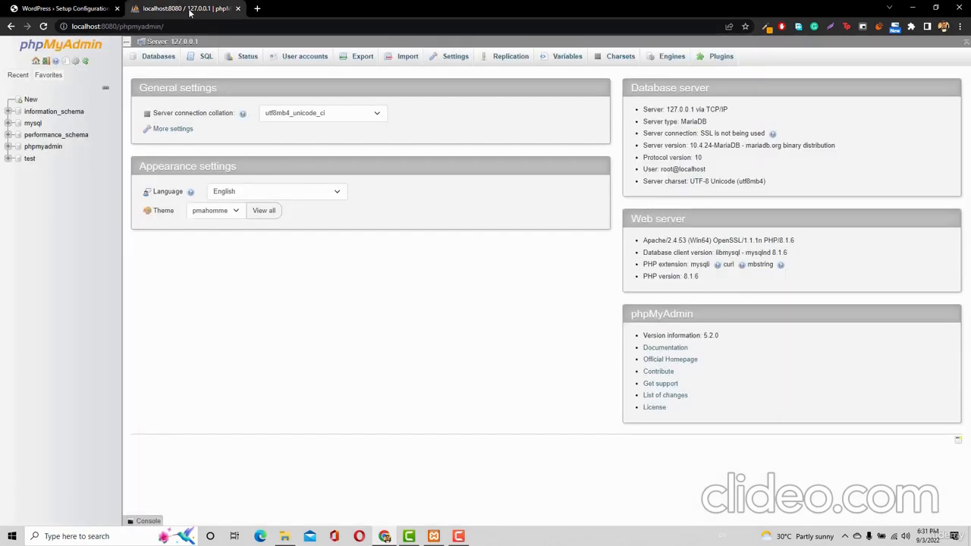
{"action": "left_click", "coordinate": [302, 61]}
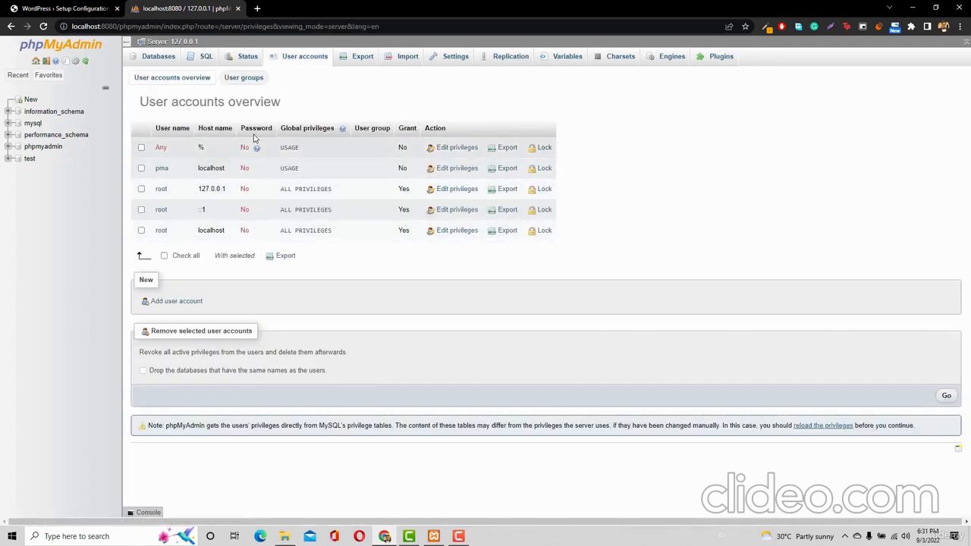
Add a new user account with a user name, host localhost, and its password entered twice
{"action": "left_click", "coordinate": [172, 302]}
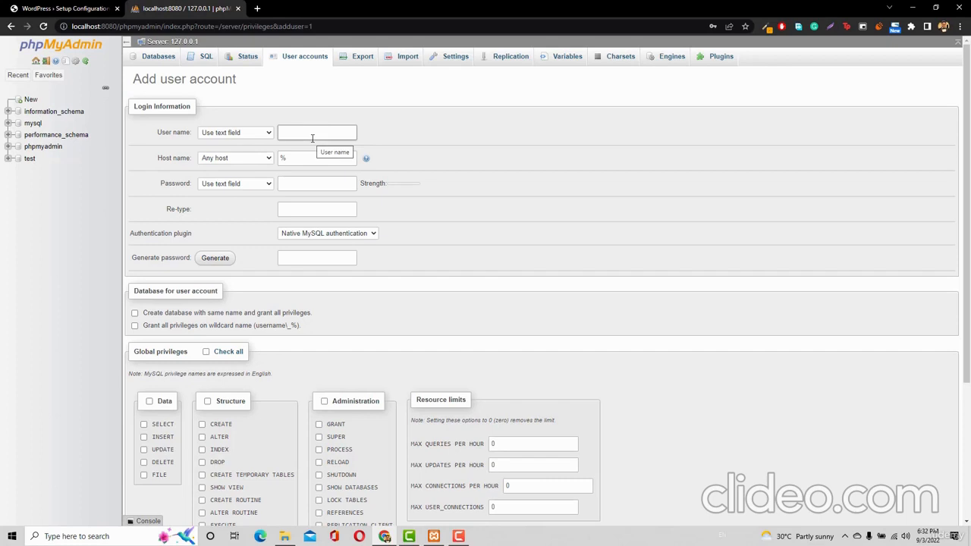
{"action": "type", "text": "tanzeel"}
{"action": "double_click", "coordinate": [308, 159]}
{"action": "type", "text": "localhost"}
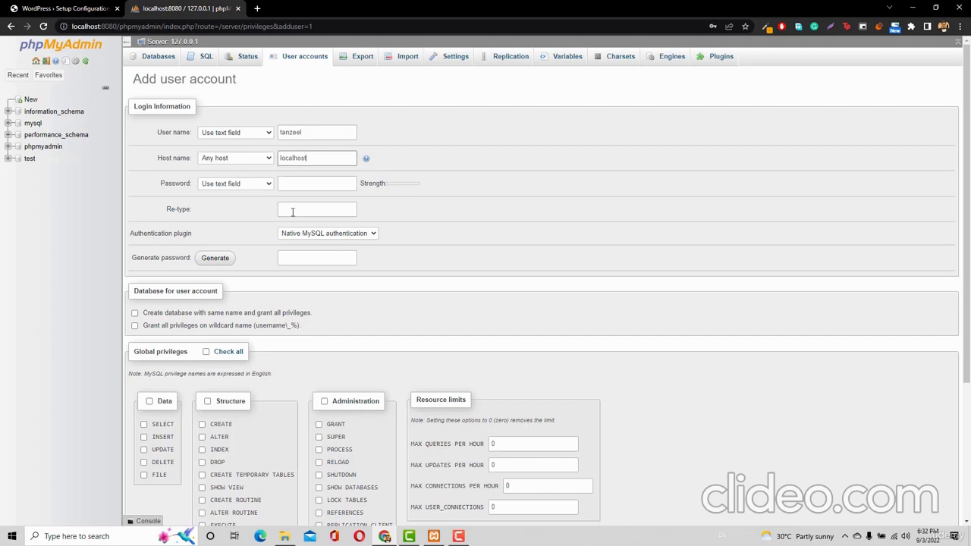
{"action": "left_click", "coordinate": [321, 184]}
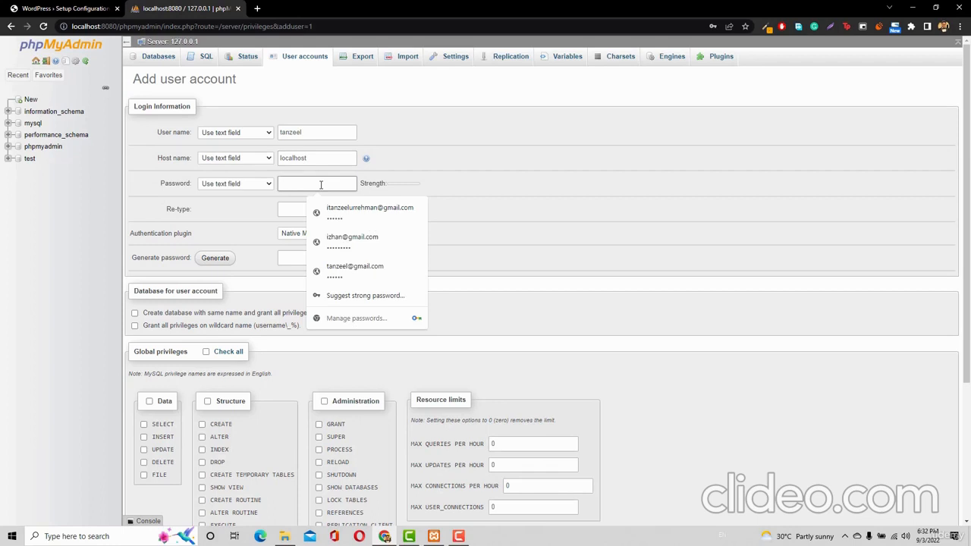
{"action": "type", "text": "tanze"}
{"action": "left_click", "coordinate": [437, 181]}
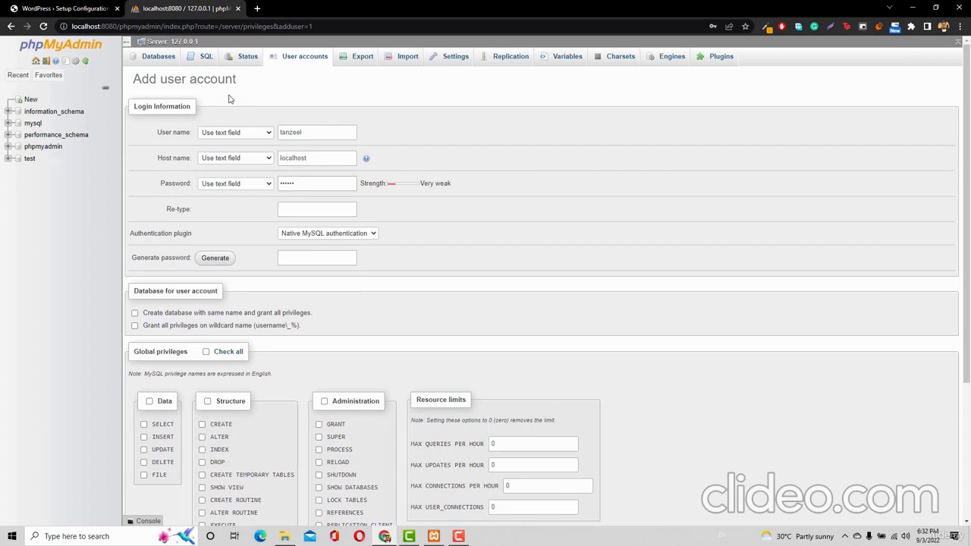
{"action": "left_click", "coordinate": [297, 209]}
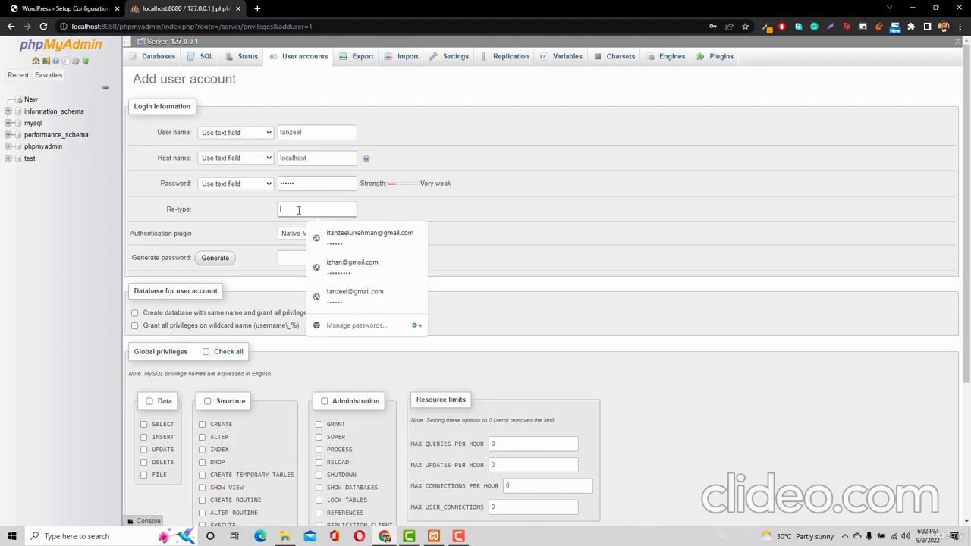
{"action": "type", "text": "1"}
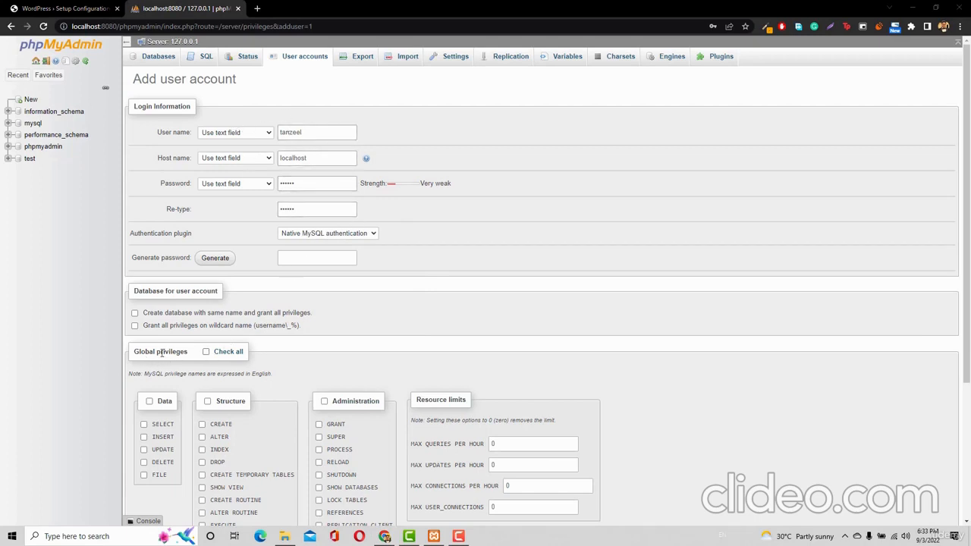
Grant the new account all global privileges and create it
{"action": "left_click", "coordinate": [225, 353]}
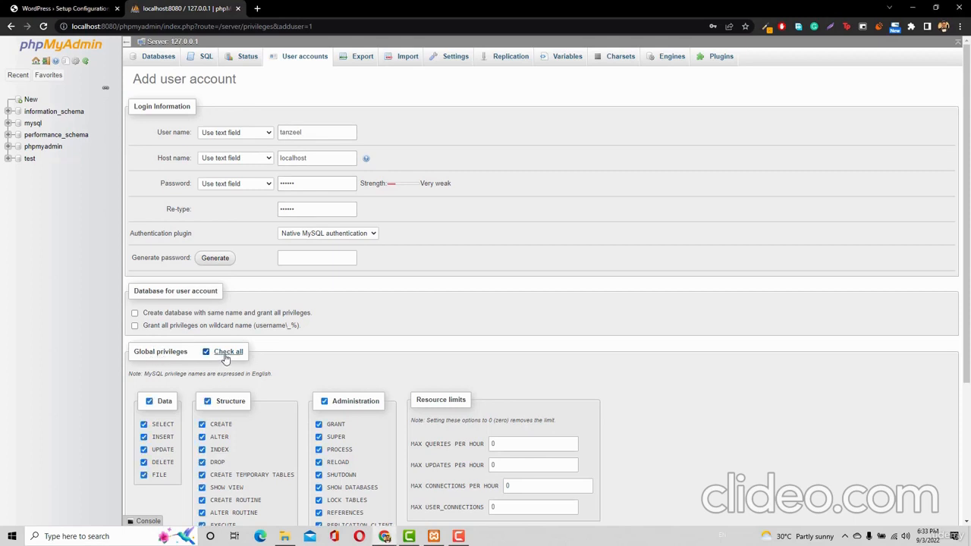
{"action": "scroll", "coordinate": [225, 359], "scroll_direction": "down", "scroll_amount": 3}
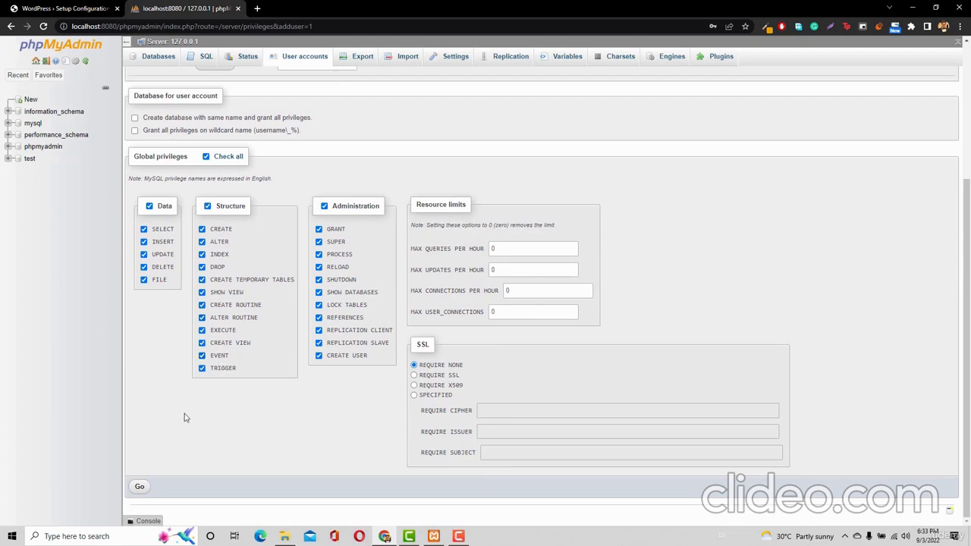
{"action": "left_click", "coordinate": [142, 487]}
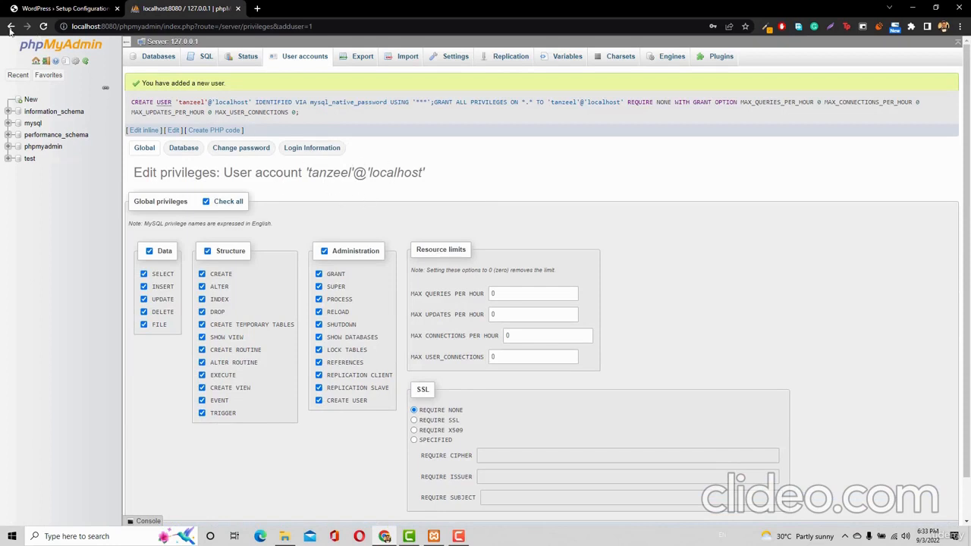
Enter the new database user's username and password in WordPress's connection form, checking phpMyAdmin in between
{"action": "left_click", "coordinate": [82, 9]}
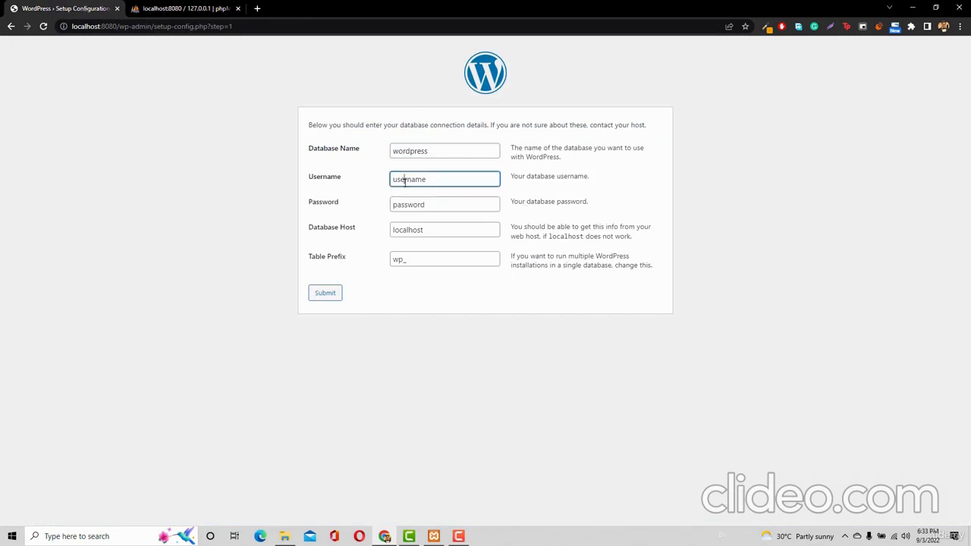
{"action": "double_click", "coordinate": [405, 182]}
{"action": "type", "text": "tanzeel"}
{"action": "left_click", "coordinate": [147, 8]}
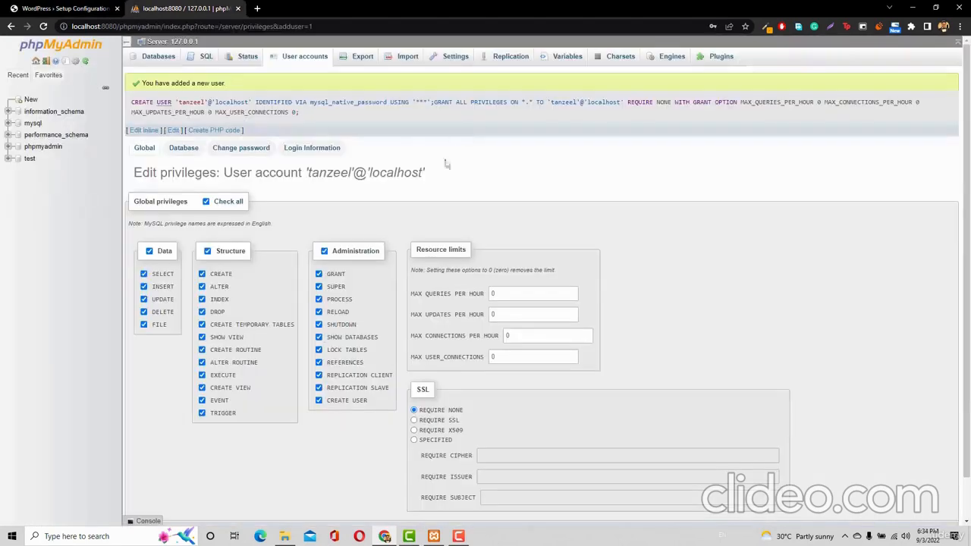
{"action": "left_click", "coordinate": [79, 9]}
{"action": "double_click", "coordinate": [453, 203]}
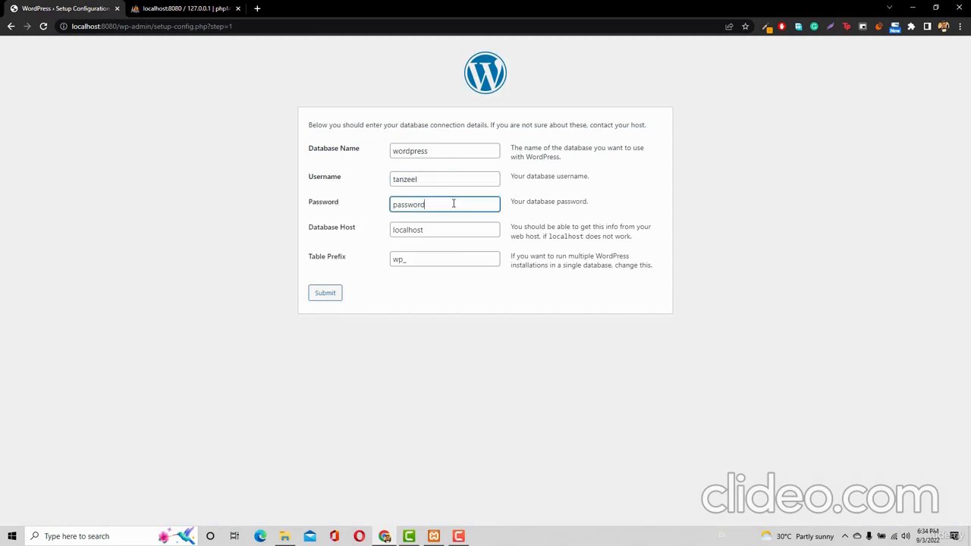
{"action": "type", "text": "qwerty"}
{"action": "left_click", "coordinate": [163, 9]}
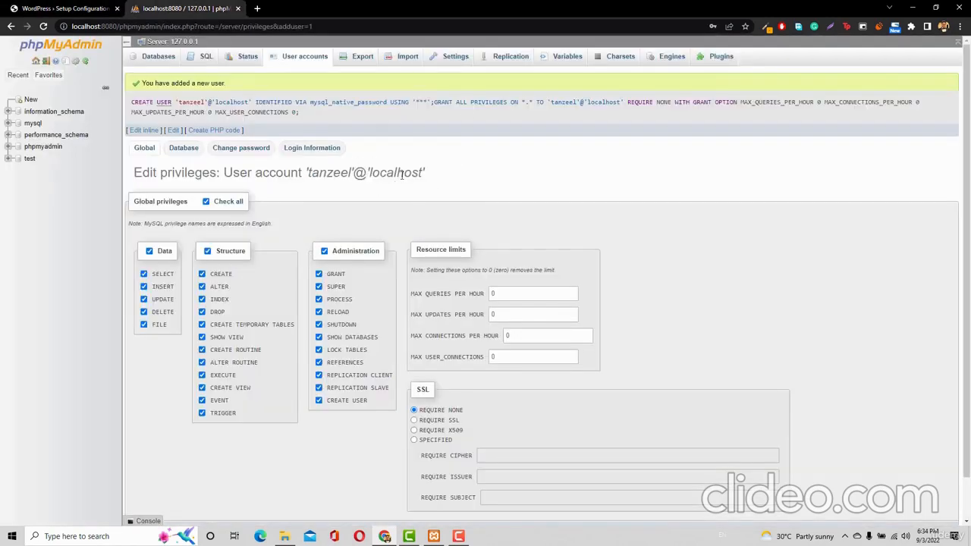
{"action": "left_click", "coordinate": [11, 6]}
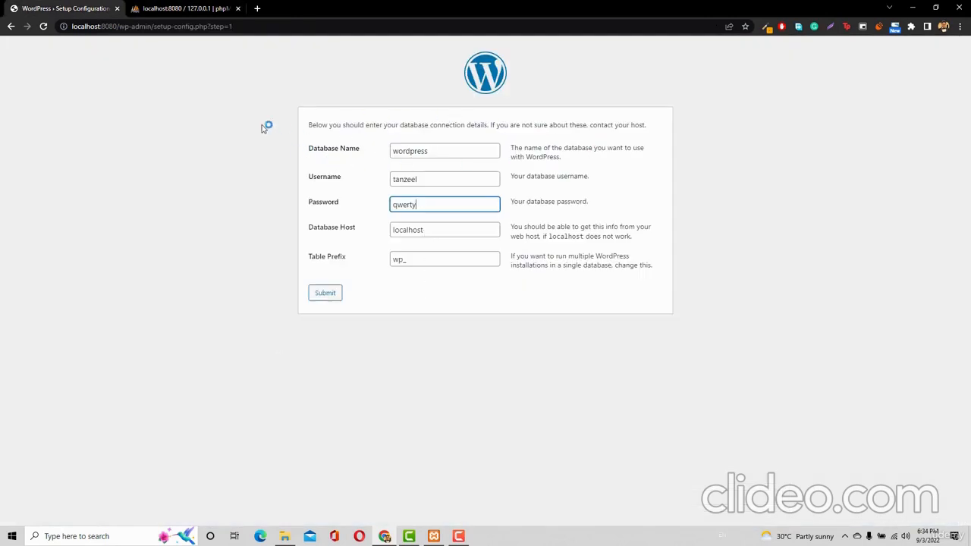
{"action": "left_click", "coordinate": [162, 11]}
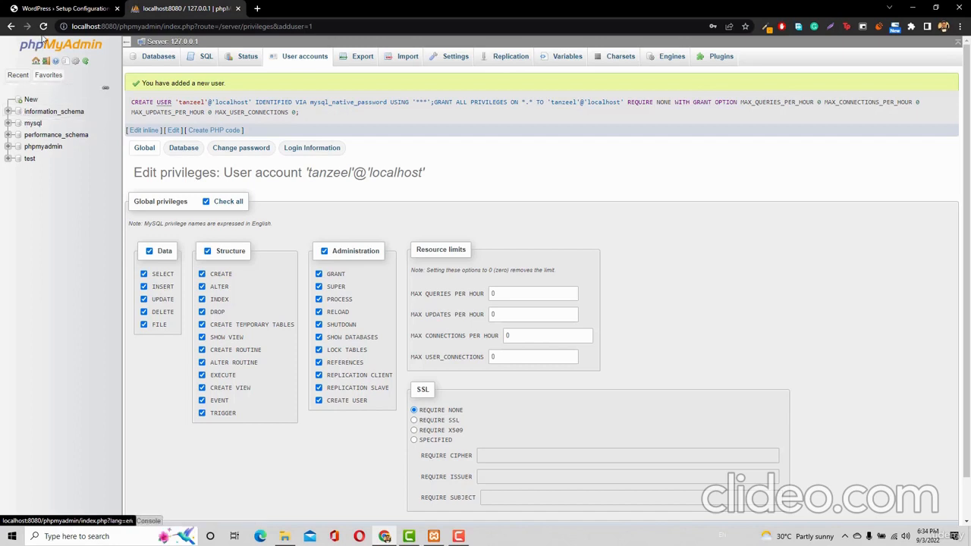
Create a new database named 'wp' in phpMyAdmin and open its structure page
{"action": "left_click", "coordinate": [29, 102]}
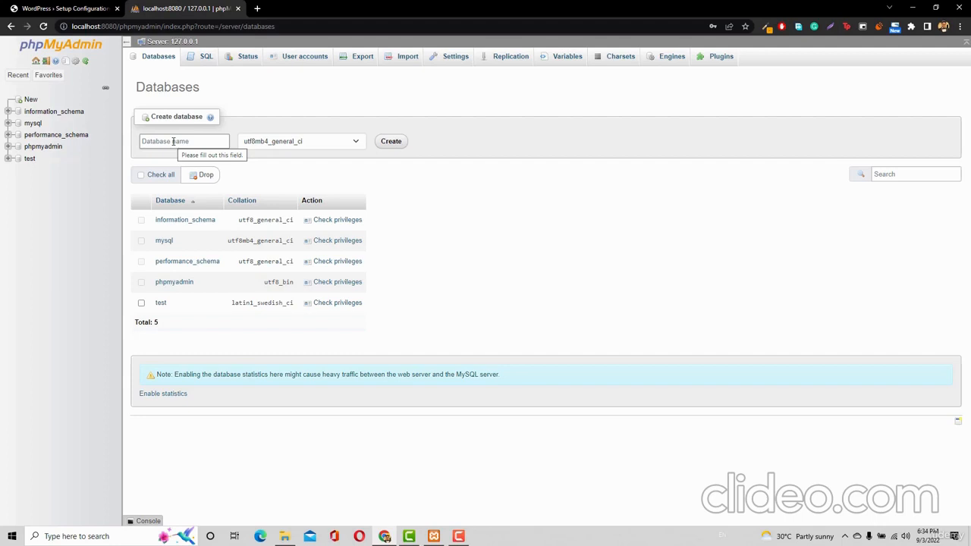
{"action": "left_click", "coordinate": [173, 141]}
{"action": "type", "text": "wo"}
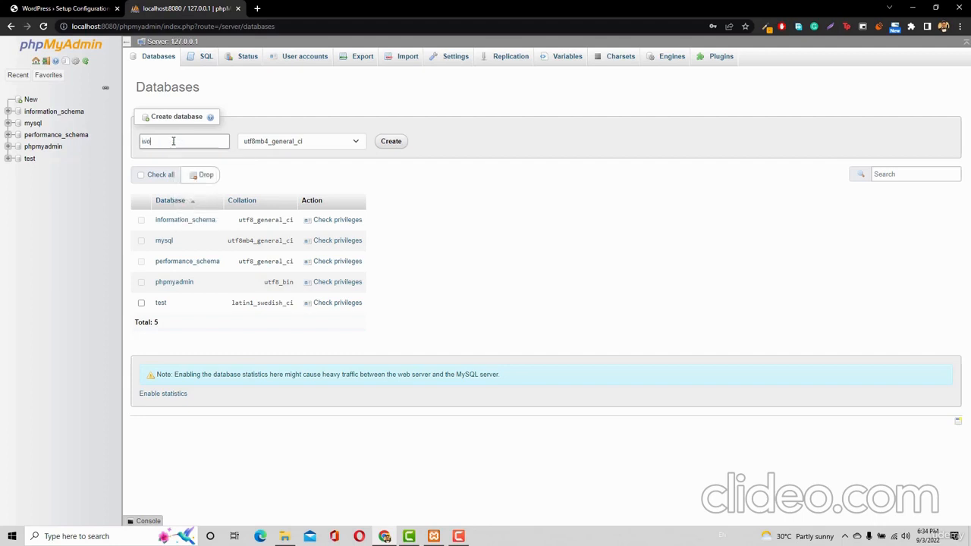
{"action": "type", "text": "rdpress"}
{"action": "key", "text": "BackSpace"}
{"action": "key", "text": "BackSpace"}
{"action": "type", "text": "wp"}
{"action": "left_click", "coordinate": [86, 6]}
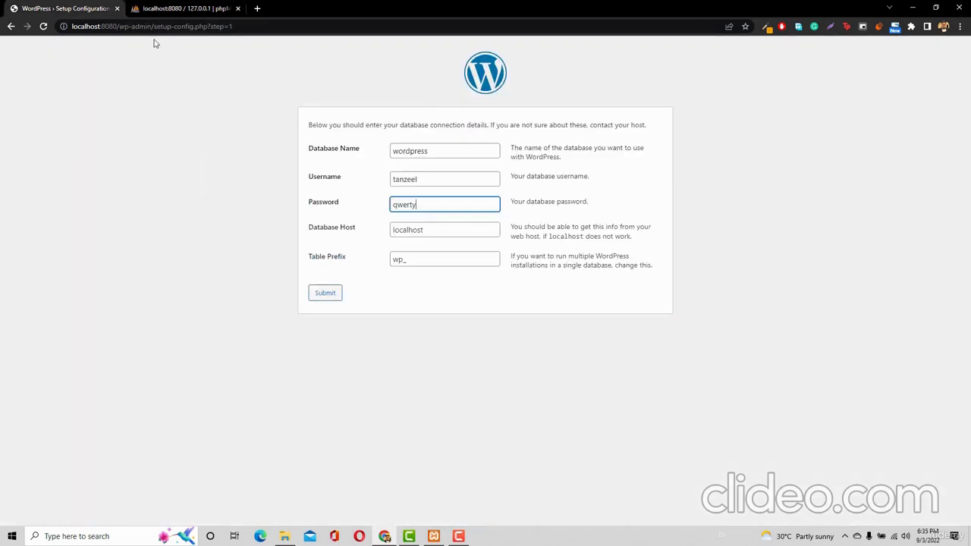
{"action": "left_click", "coordinate": [169, 8]}
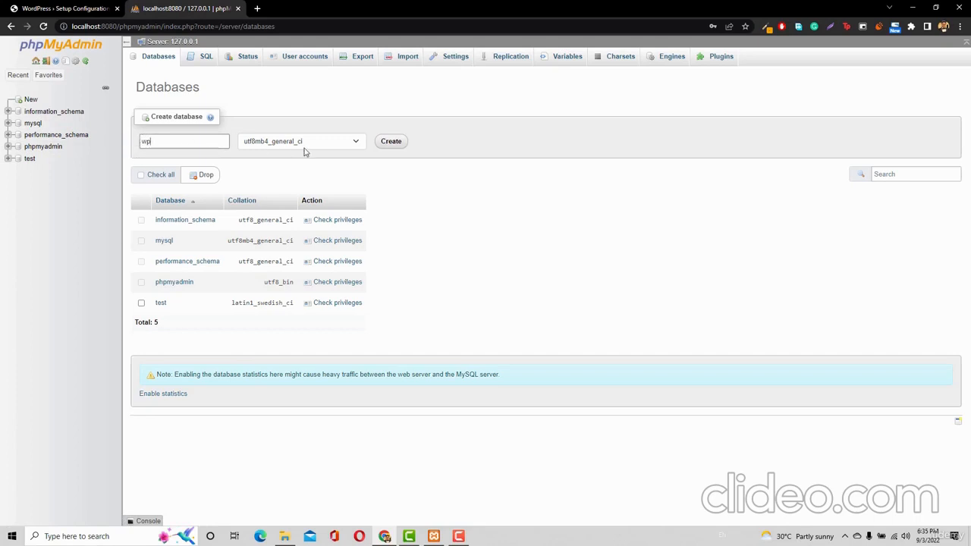
{"action": "left_click", "coordinate": [387, 143]}
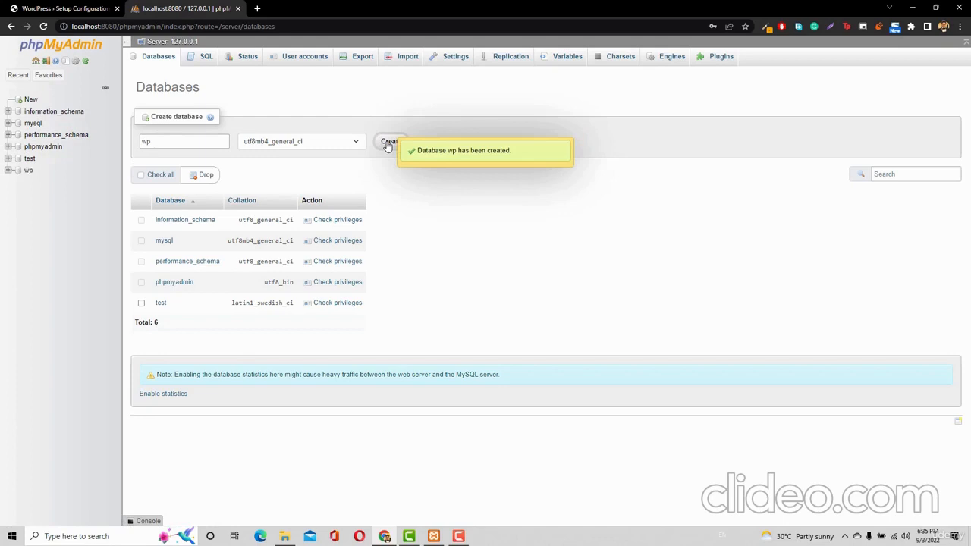
{"action": "left_click", "coordinate": [28, 169]}
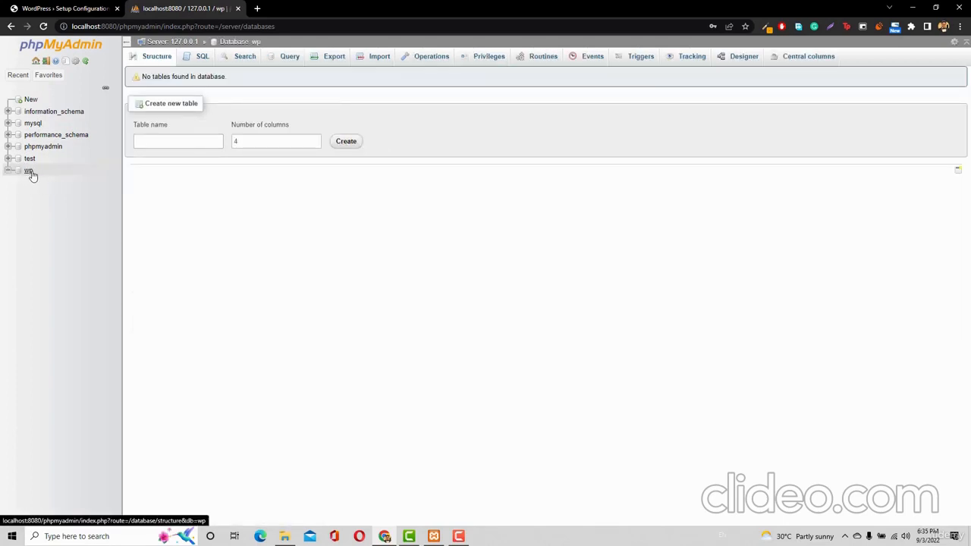
Change the Database Name to 'wp' and submit the connection details
{"action": "left_click", "coordinate": [65, 9]}
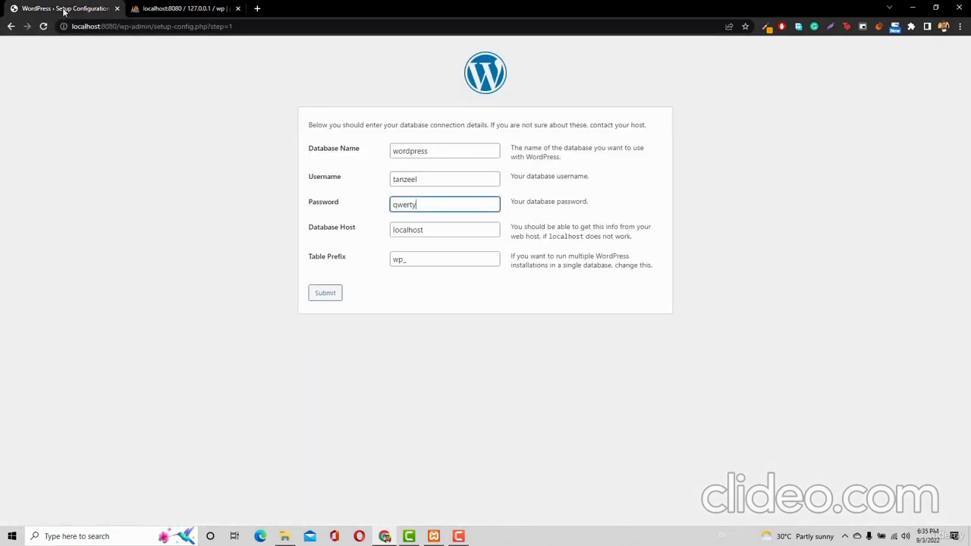
{"action": "double_click", "coordinate": [426, 151]}
{"action": "type", "text": "wp"}
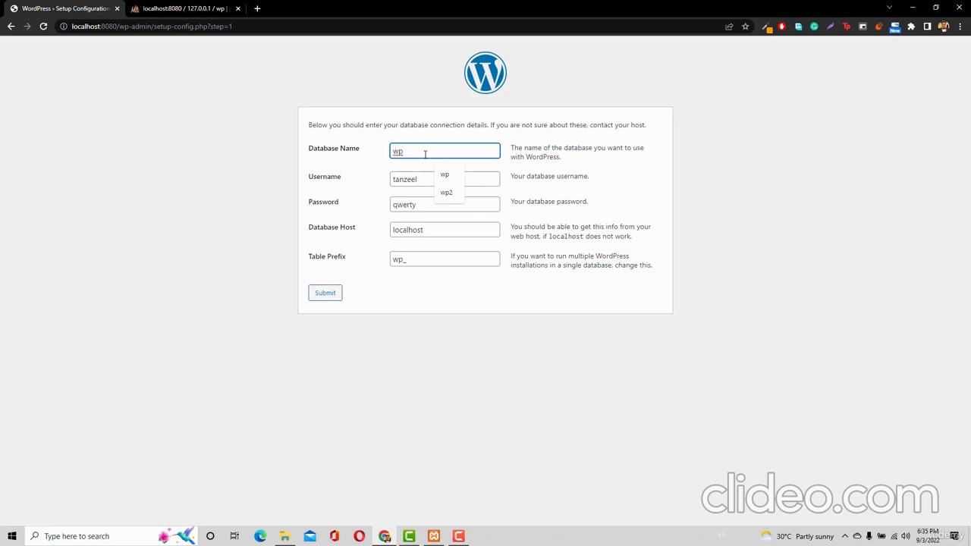
{"action": "left_click", "coordinate": [429, 207]}
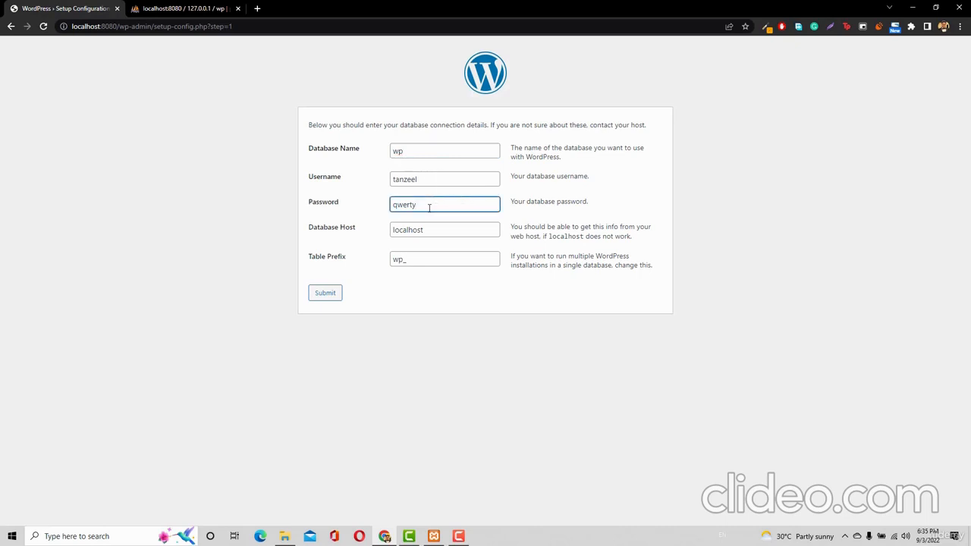
{"action": "left_click", "coordinate": [319, 295]}
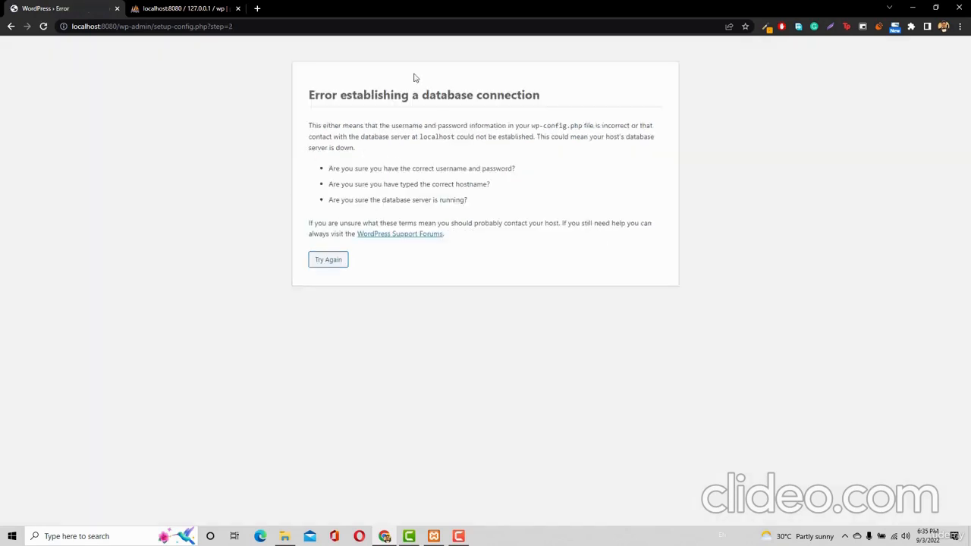
After the connection error, retry with the database user's password retyped and resubmit
{"action": "left_click", "coordinate": [331, 263]}
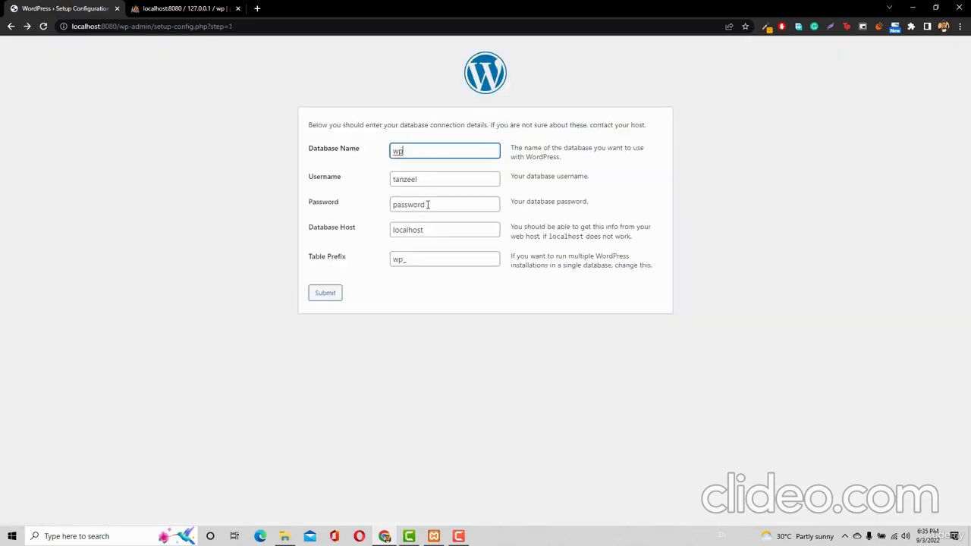
{"action": "double_click", "coordinate": [430, 205]}
{"action": "type", "text": "q"}
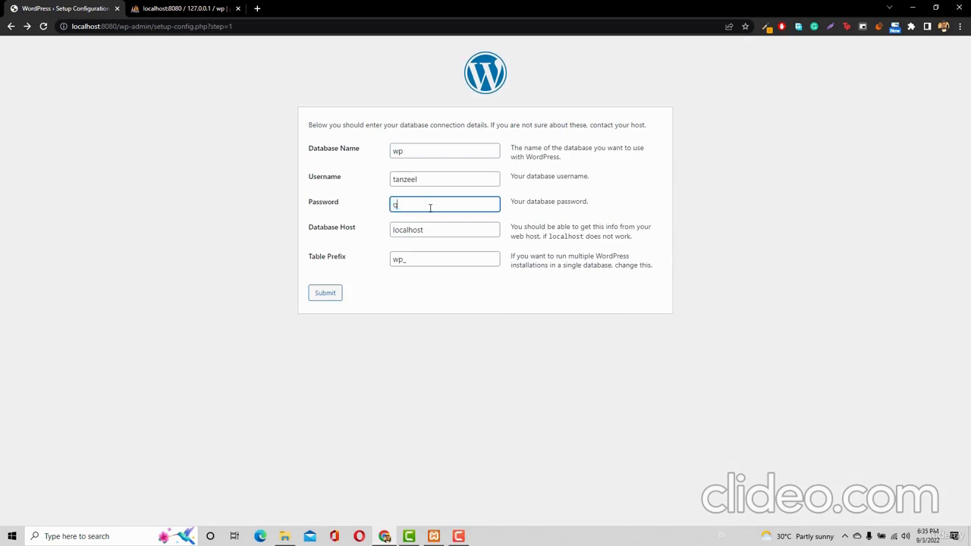
{"action": "type", "text": "werty"}
{"action": "left_click", "coordinate": [323, 293]}
{"action": "left_click", "coordinate": [323, 293]}
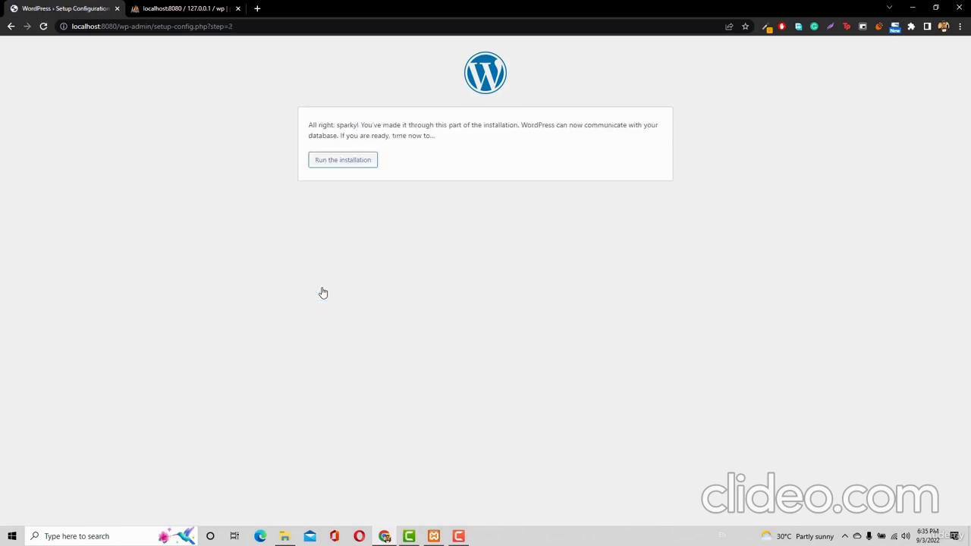
Run the installation and fill in Site Title using the browser's autofill suggestion
{"action": "left_click", "coordinate": [343, 161]}
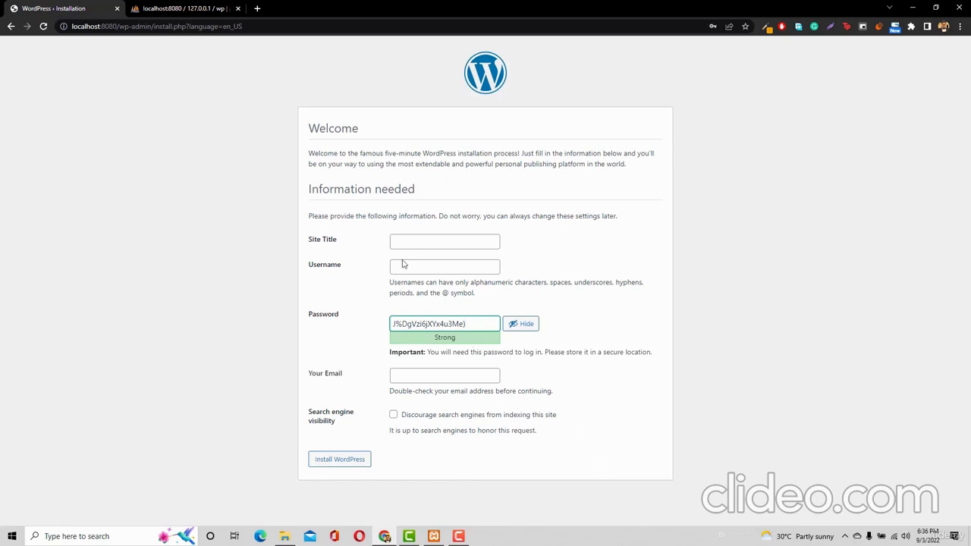
{"action": "left_click", "coordinate": [469, 241]}
{"action": "type", "text": "tan"}
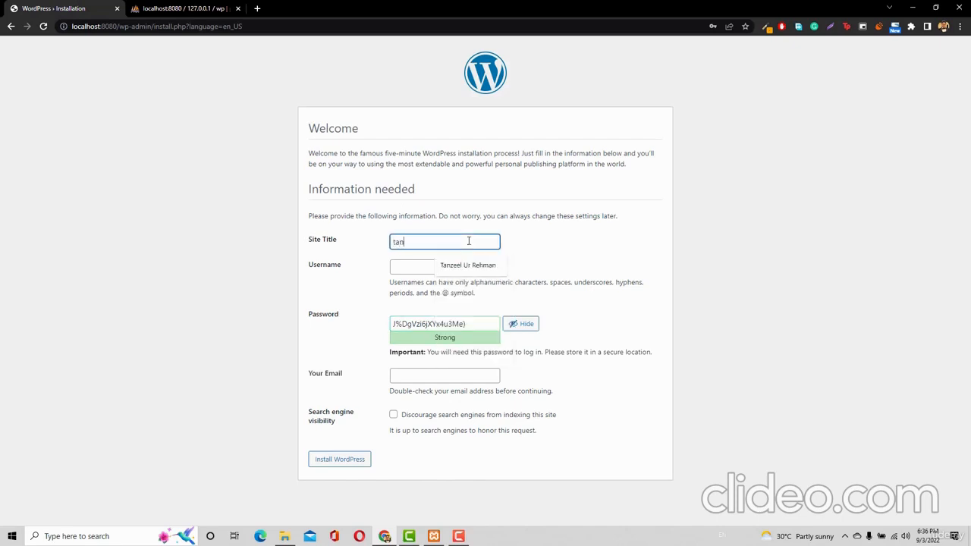
{"action": "key", "text": "Down"}
{"action": "key", "text": "Return"}
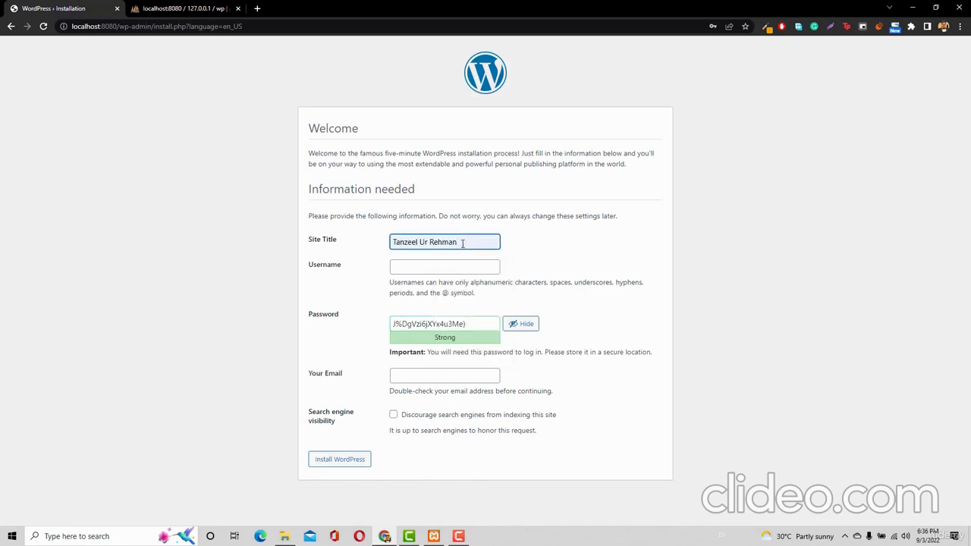
Review phpMyAdmin and the live site's tab, then close the live site tab
{"action": "left_click", "coordinate": [166, 9]}
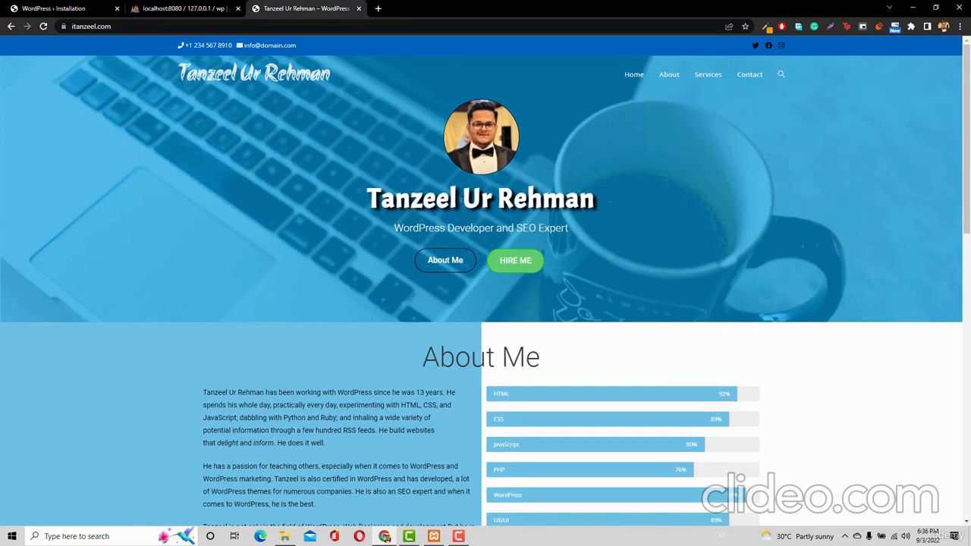
{"action": "scroll", "coordinate": [247, 256], "scroll_direction": "down", "scroll_amount": 3}
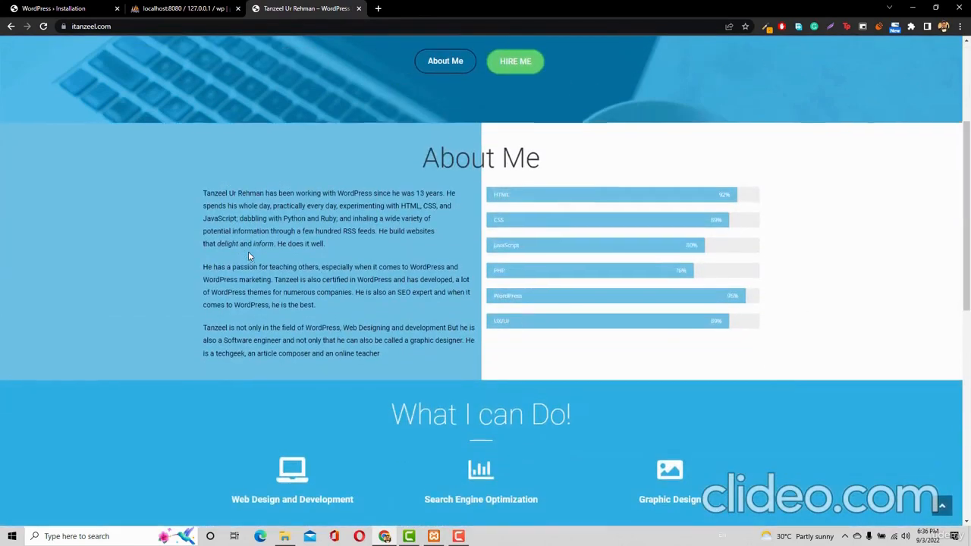
{"action": "scroll", "coordinate": [248, 257], "scroll_direction": "up", "scroll_amount": 3}
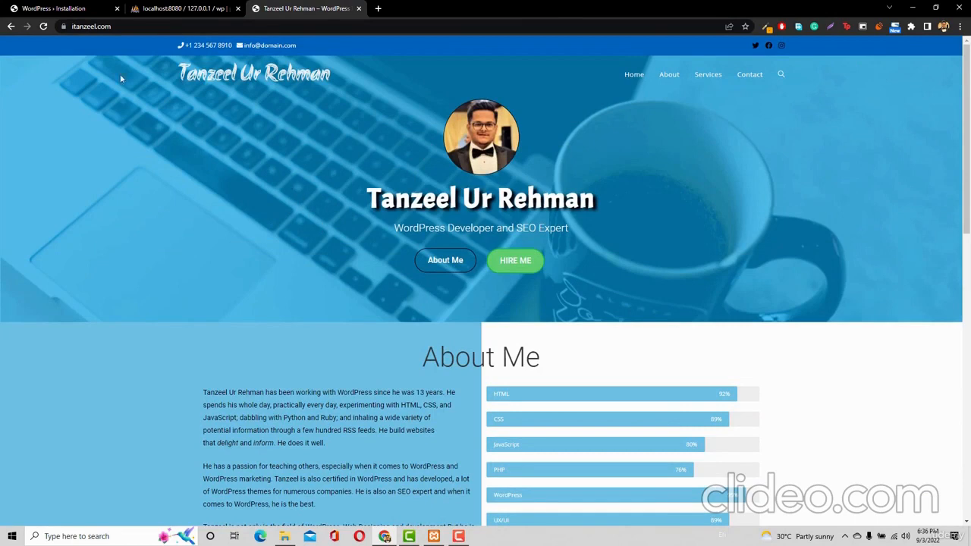
{"action": "left_click", "coordinate": [23, 9]}
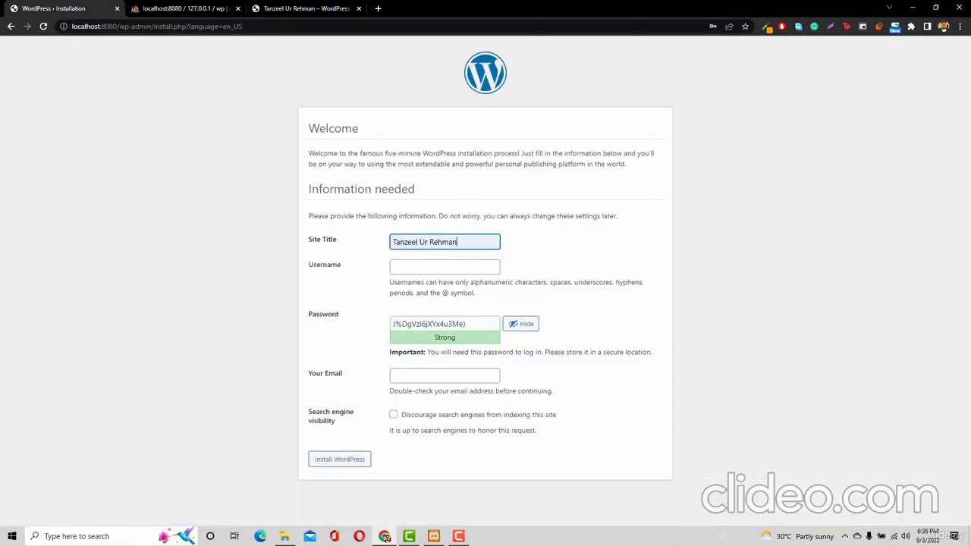
{"action": "left_click", "coordinate": [309, 8]}
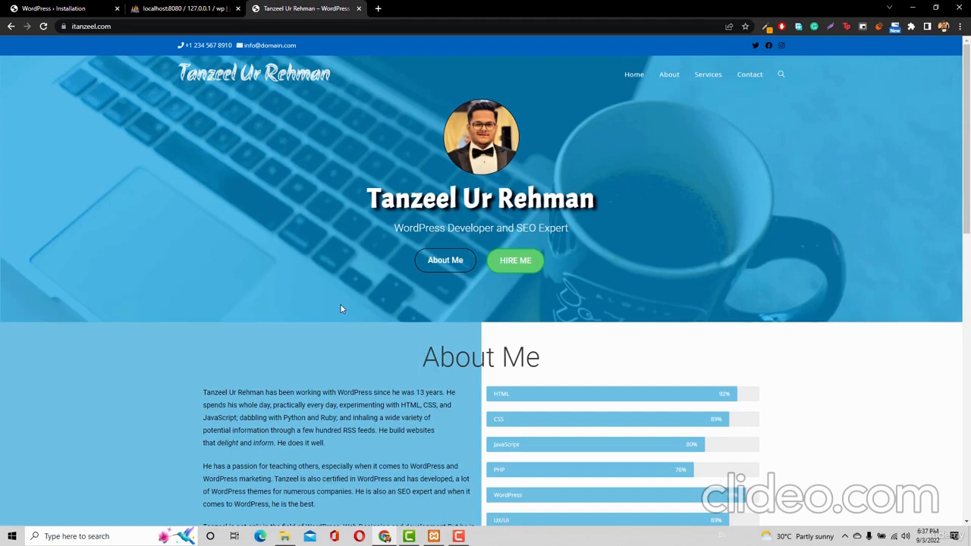
{"action": "middle_click", "coordinate": [286, 11]}
{"action": "left_click", "coordinate": [30, 9]}
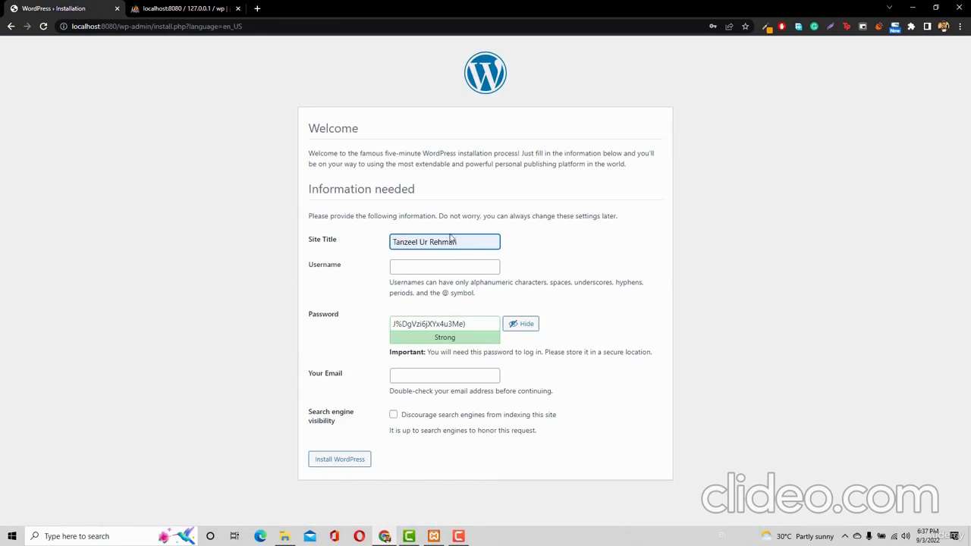
Try a name and then 'admin' in the Username field, leaving it empty again
{"action": "left_click", "coordinate": [436, 268]}
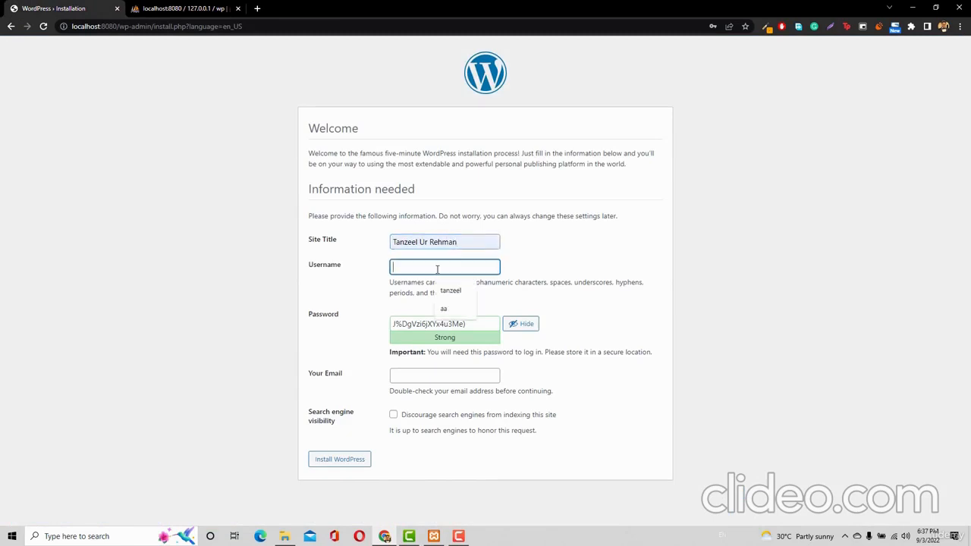
{"action": "type", "text": "tanz"}
{"action": "key", "text": "BackSpace"}
{"action": "key", "text": "BackSpace"}
{"action": "key", "text": "BackSpace"}
{"action": "key", "text": "BackSpace"}
{"action": "type", "text": "admin"}
{"action": "key", "text": "BackSpace"}
{"action": "key", "text": "BackSpace"}
{"action": "key", "text": "BackSpace"}
{"action": "key", "text": "BackSpace"}
Open the live site's /wp-admin login page in a new tab to check credentials
{"action": "left_click", "coordinate": [255, 8]}
{"action": "type", "text": "itanzeel.com"}
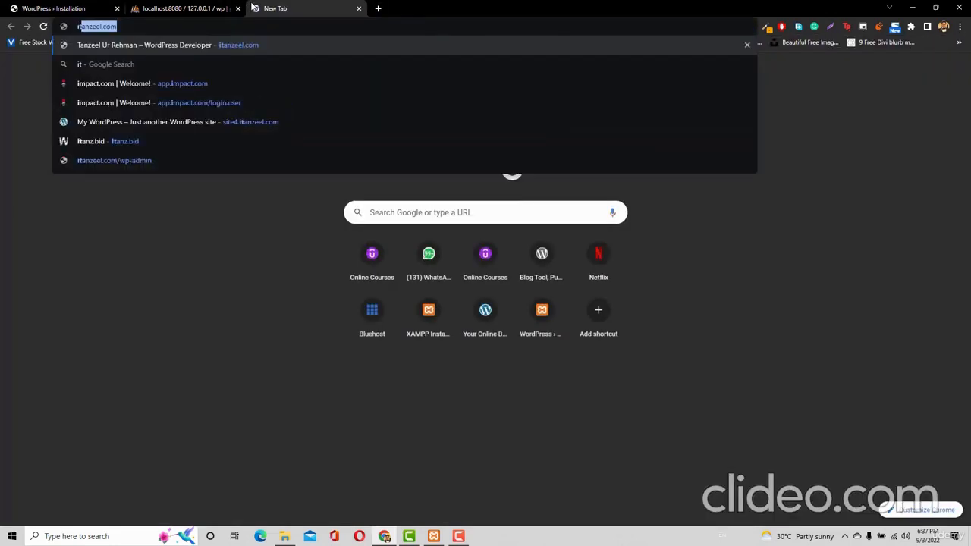
{"action": "key", "text": "Return"}
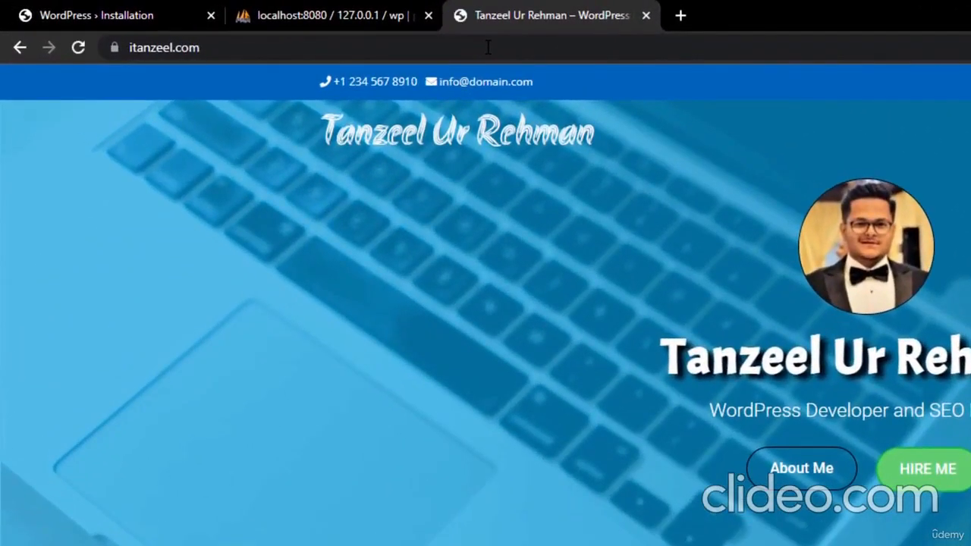
{"action": "left_click", "coordinate": [492, 47]}
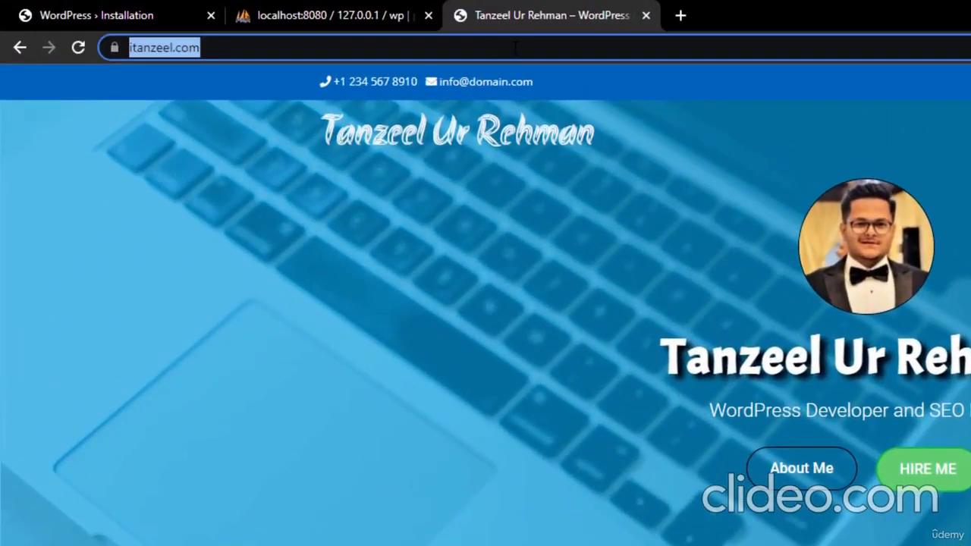
{"action": "left_click", "coordinate": [514, 47]}
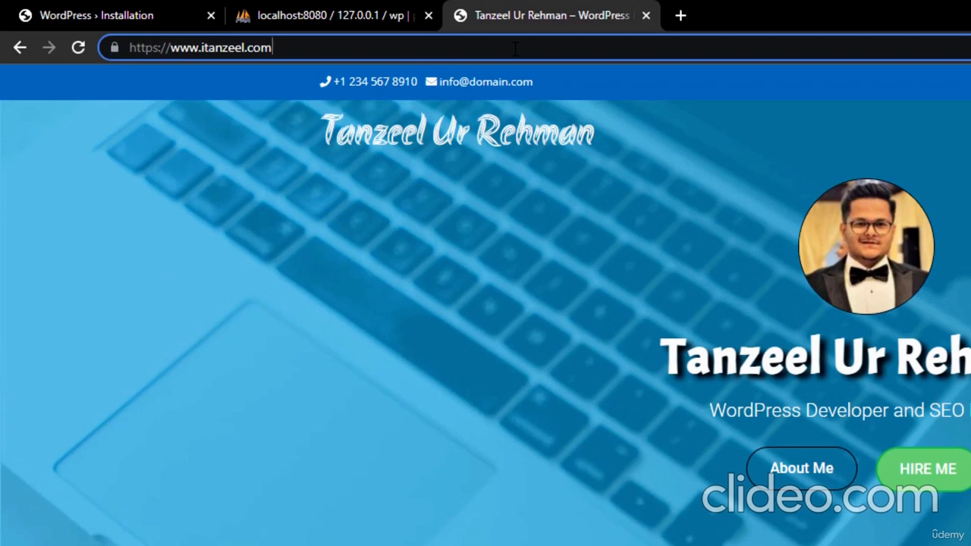
{"action": "type", "text": "/"}
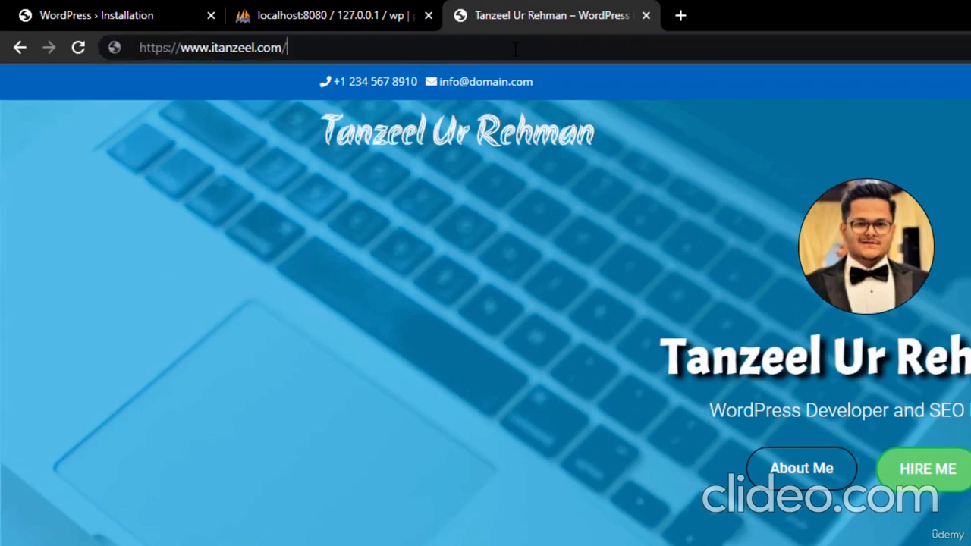
{"action": "type", "text": "wp-a"}
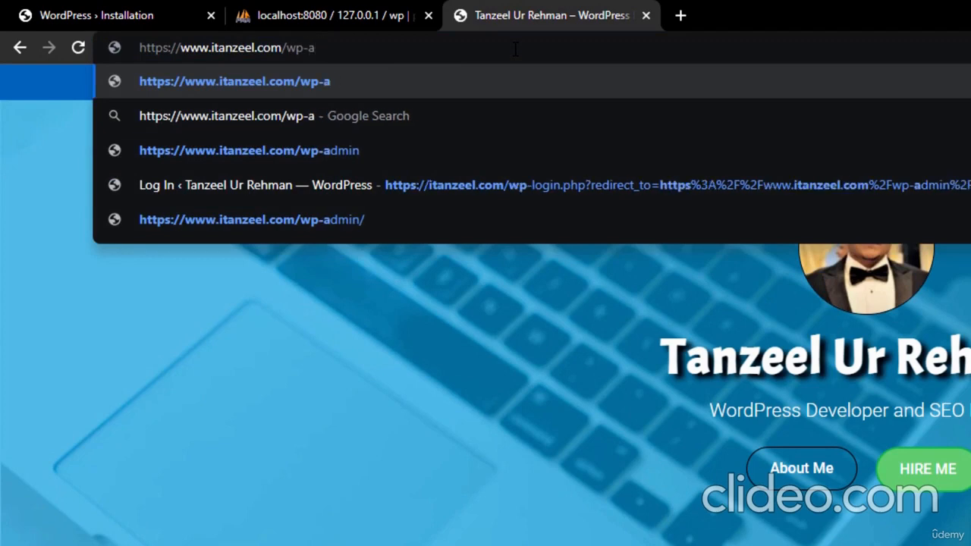
{"action": "type", "text": "dmin"}
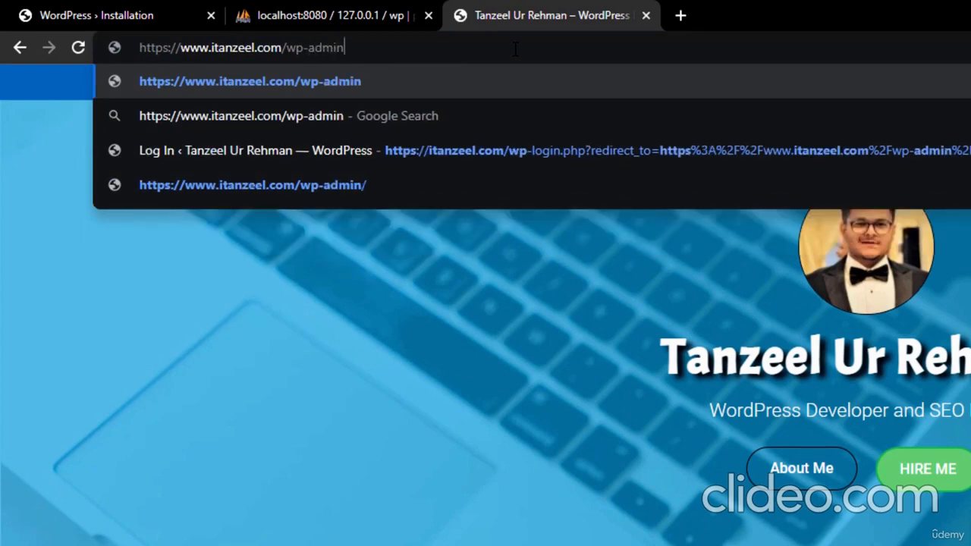
{"action": "key", "text": "Return"}
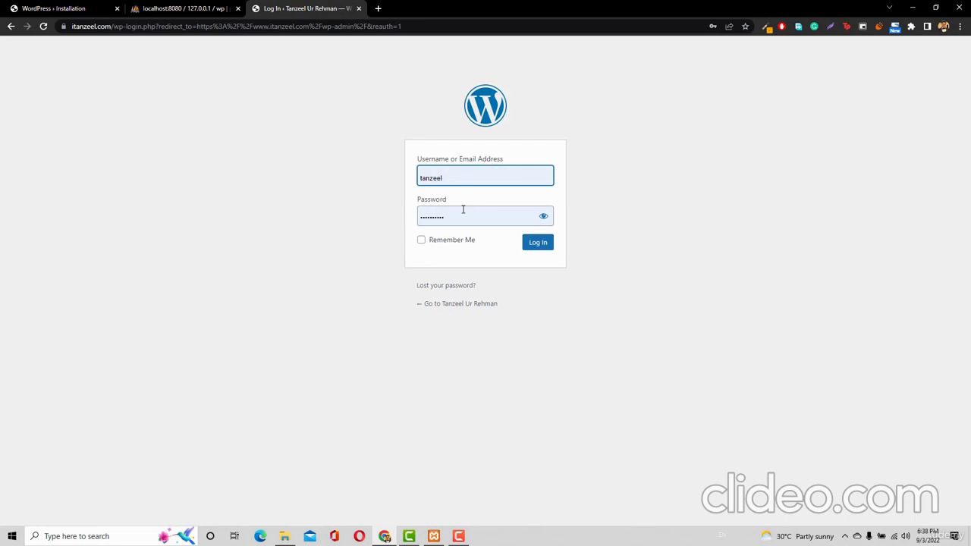
{"action": "left_click", "coordinate": [22, 7]}
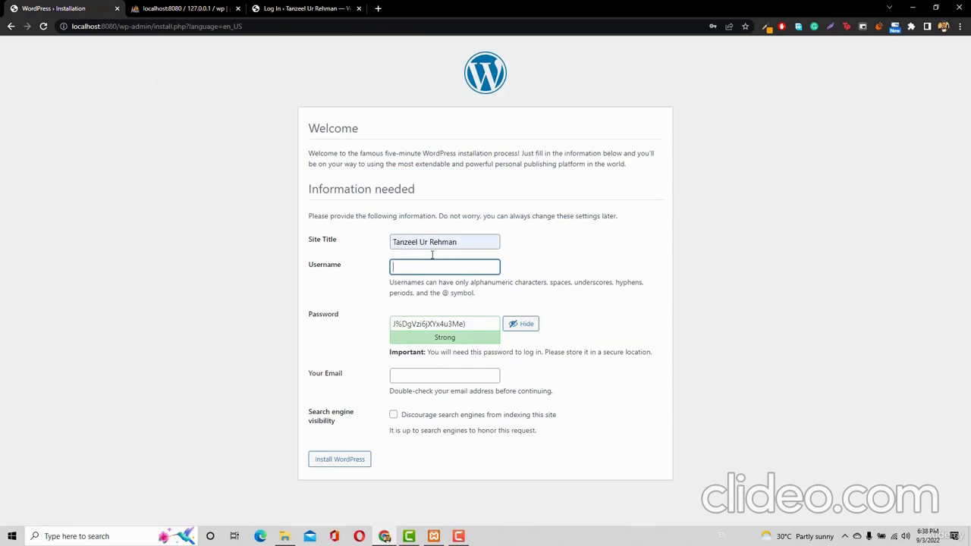
{"action": "left_click", "coordinate": [293, 6]}
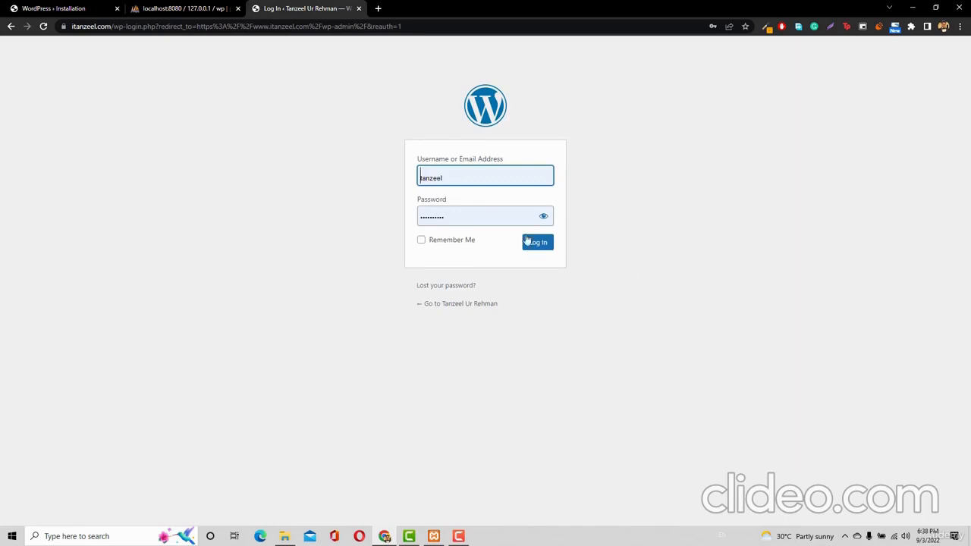
{"action": "left_click", "coordinate": [63, 12]}
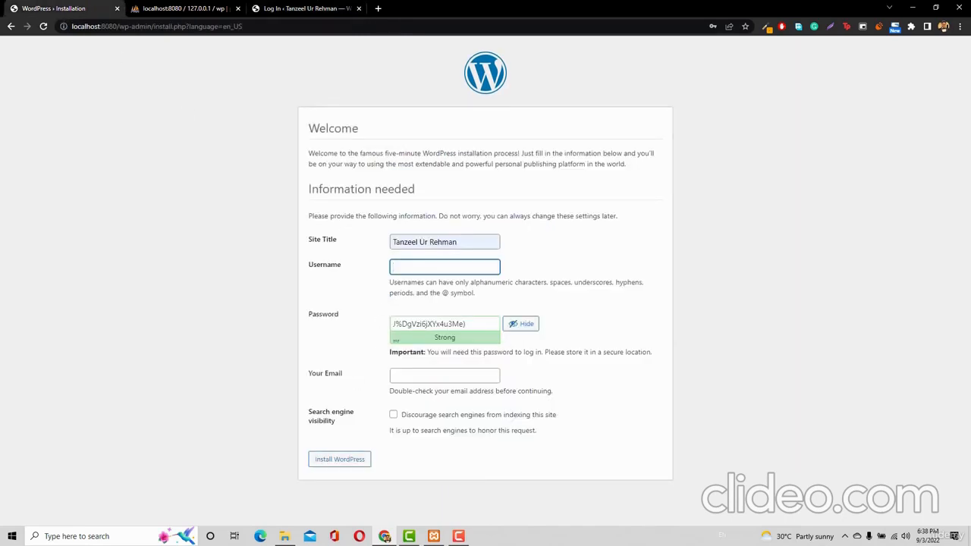
Enter the admin username and replace the generated password with a weaker one
{"action": "type", "text": "tanzeel"}
{"action": "triple_click", "coordinate": [446, 324]}
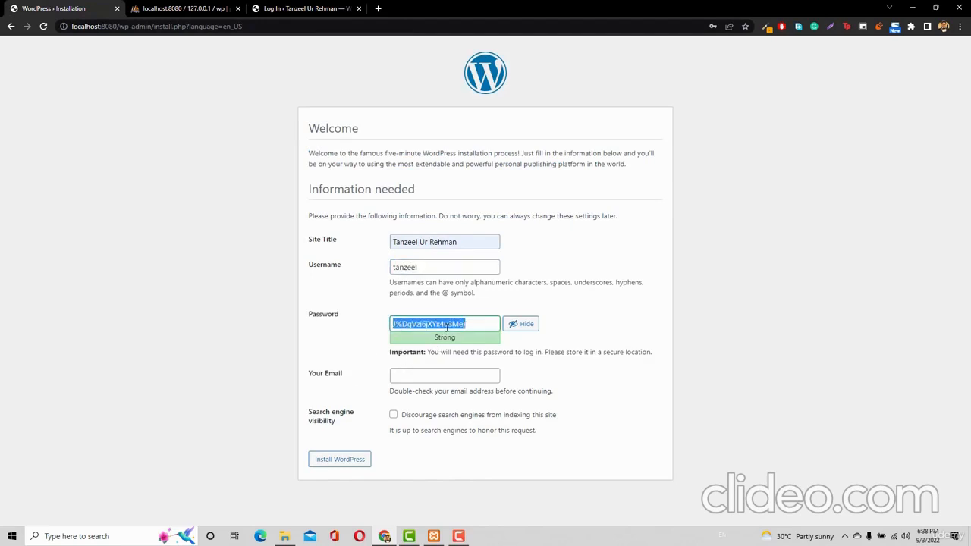
{"action": "type", "text": "as"}
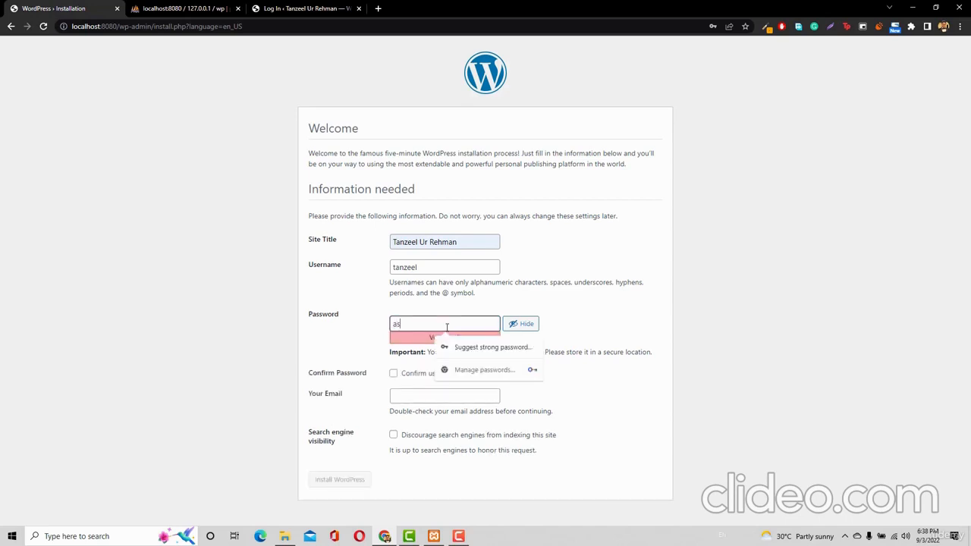
{"action": "type", "text": "dfgh"}
{"action": "left_click", "coordinate": [587, 283]}
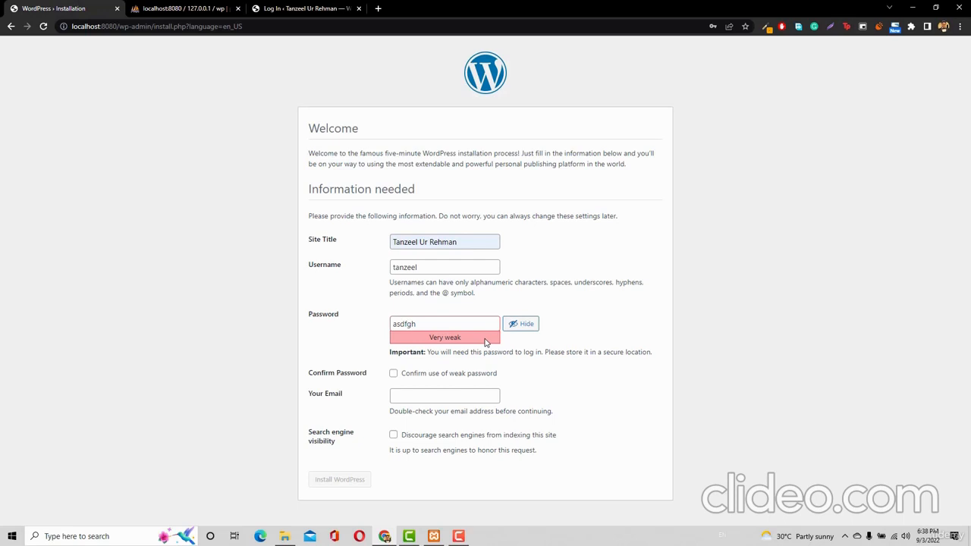
Confirm the weak password, autofill the admin e-mail, and run Install WordPress
{"action": "left_click", "coordinate": [431, 377]}
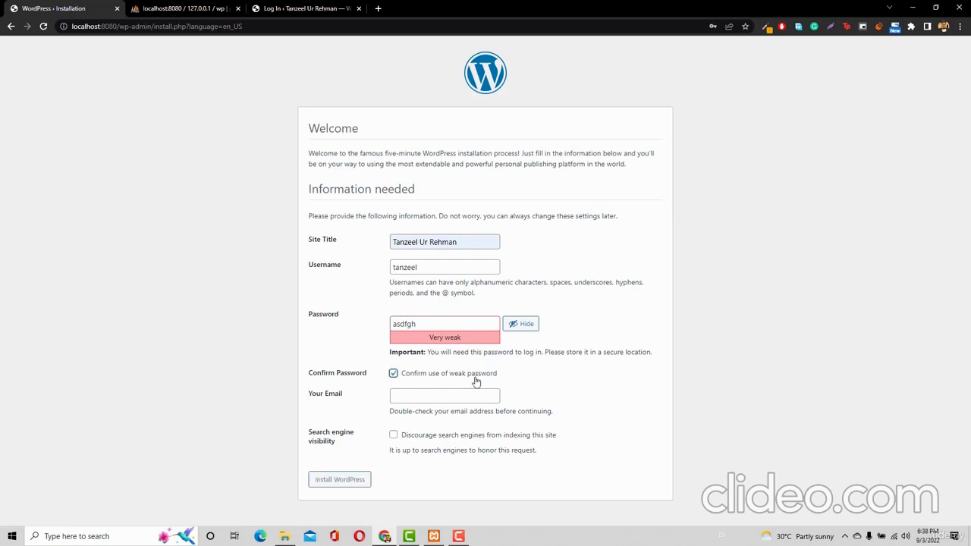
{"action": "left_click", "coordinate": [420, 400]}
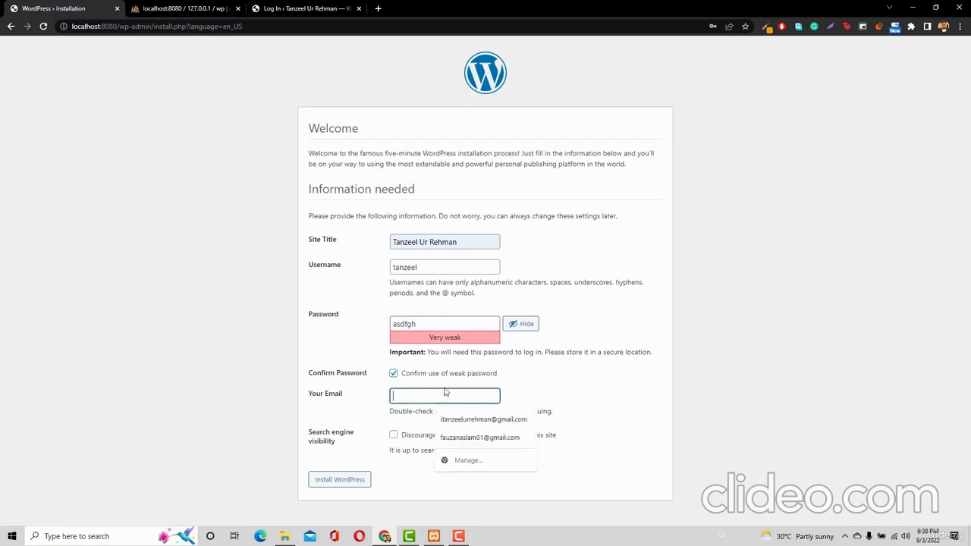
{"action": "left_click", "coordinate": [462, 433]}
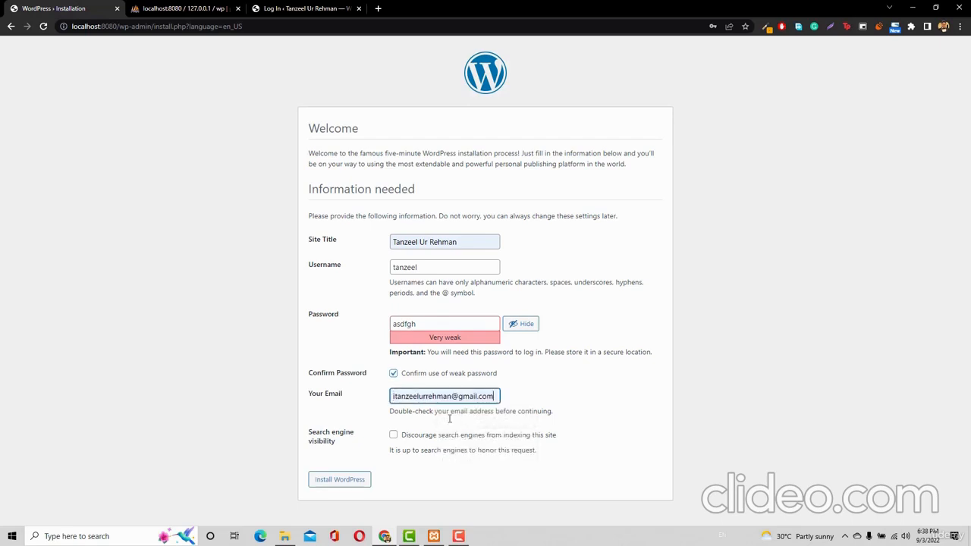
{"action": "left_click", "coordinate": [336, 489]}
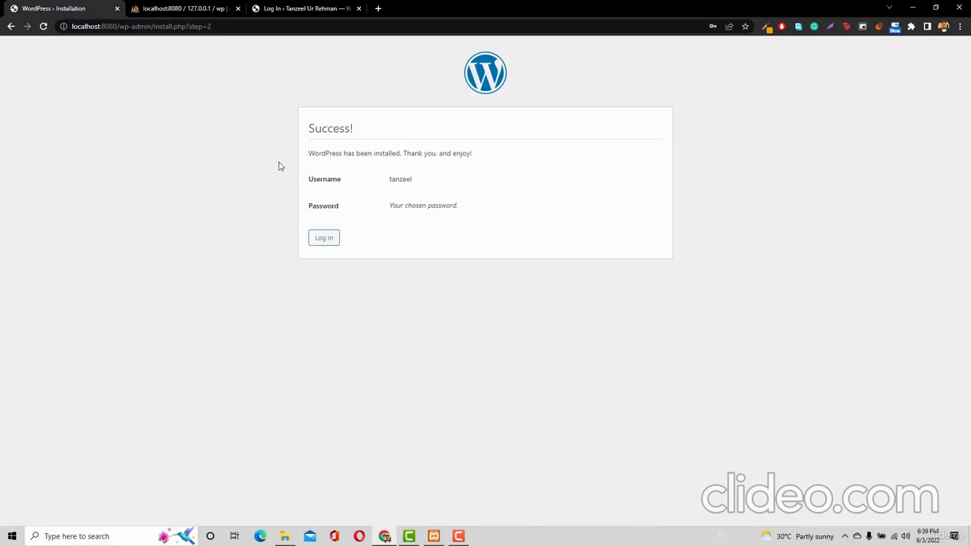
Trim '/wp-admin/install.php?step=2' from the address and load localhost:8080
{"action": "left_click_drag", "start_coordinate": [308, 154], "coordinate": [403, 155]}
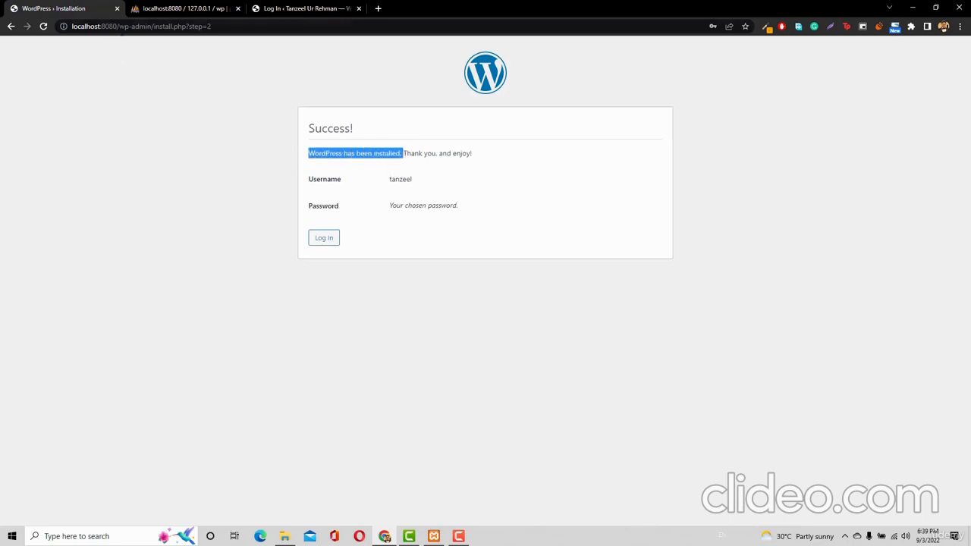
{"action": "left_click_drag", "start_coordinate": [117, 26], "coordinate": [273, 39]}
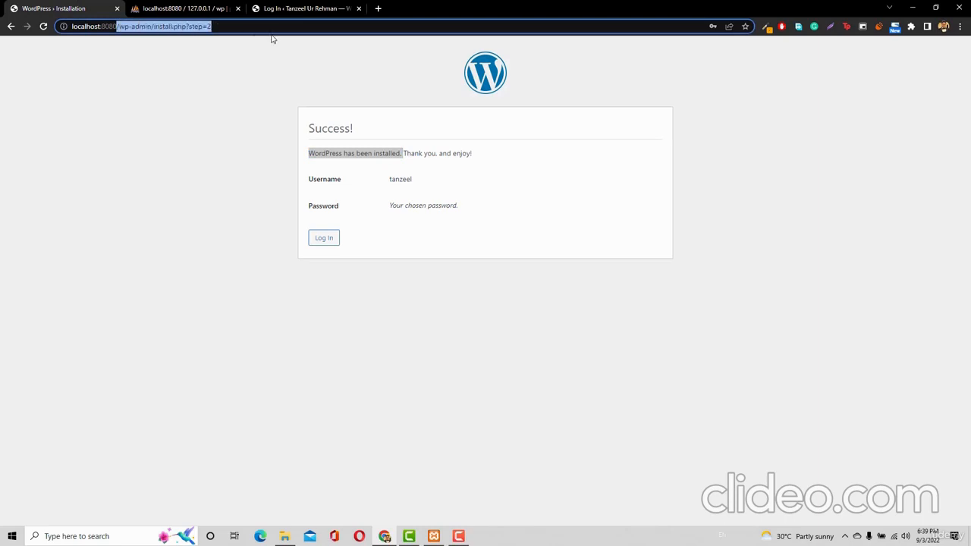
{"action": "key", "text": "BackSpace"}
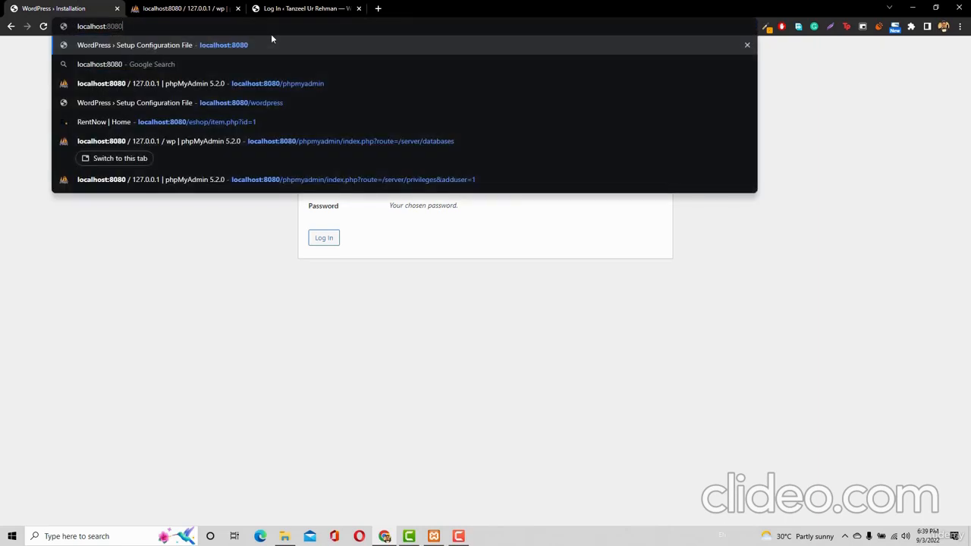
{"action": "key", "text": "Return"}
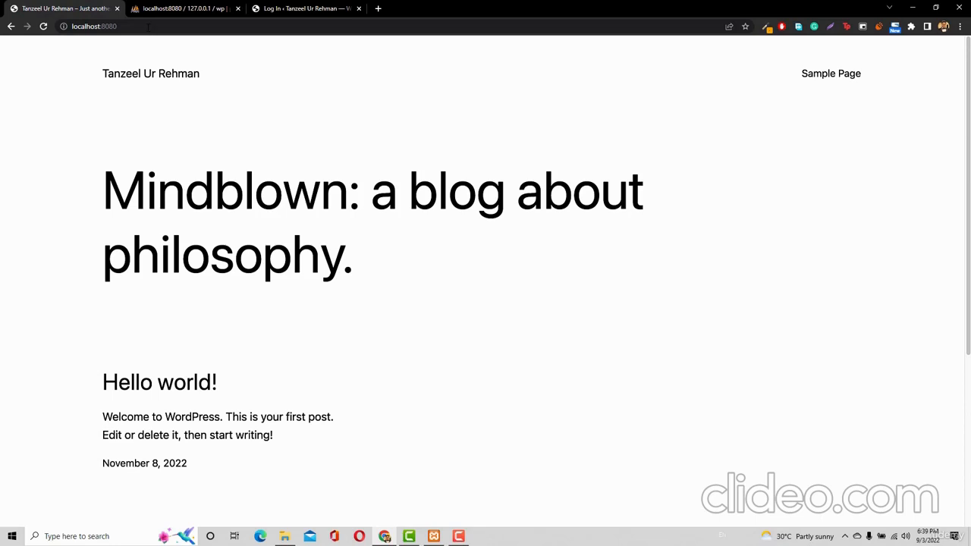
Go to localhost:8080/wp-admin to reach the local site's login page
{"action": "left_click", "coordinate": [148, 26]}
{"action": "left_click", "coordinate": [148, 27]}
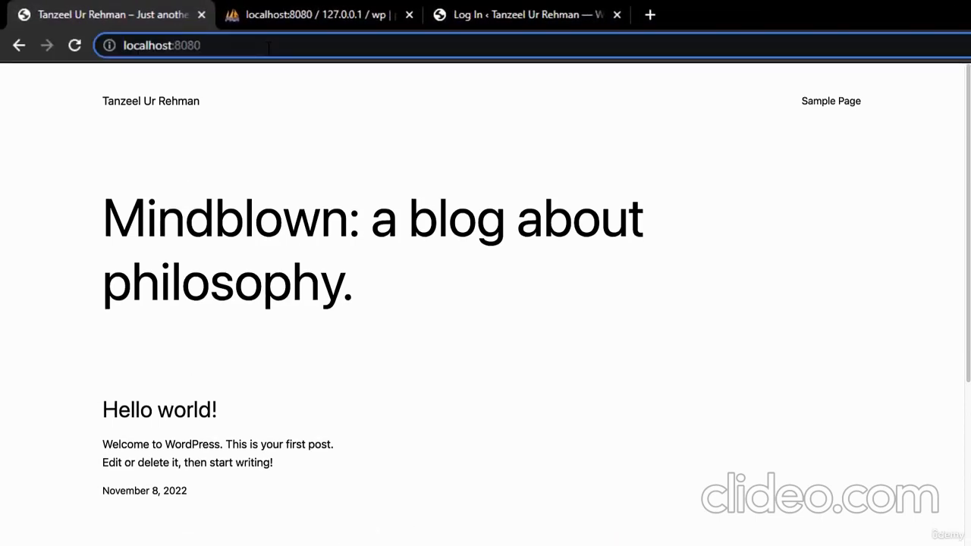
{"action": "key", "text": "Return"}
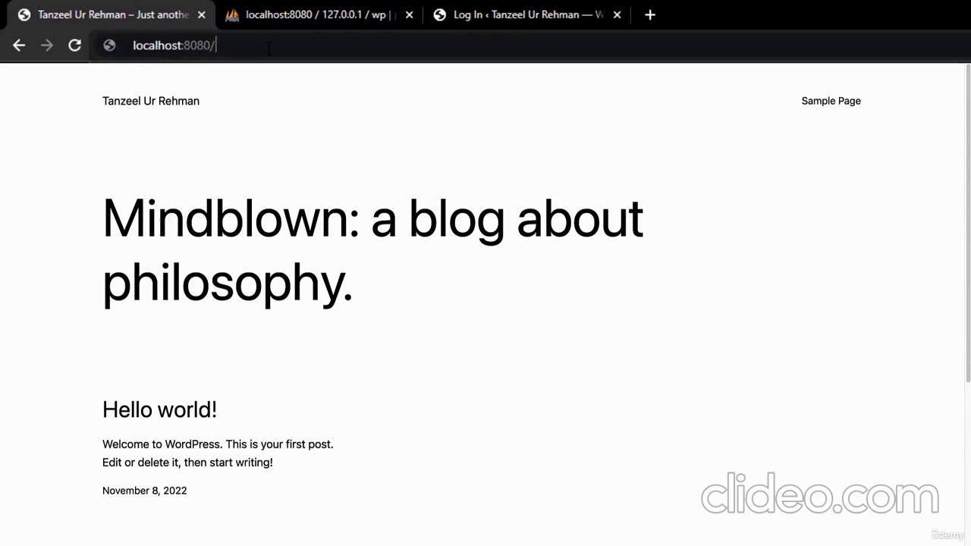
{"action": "type", "text": "wp"}
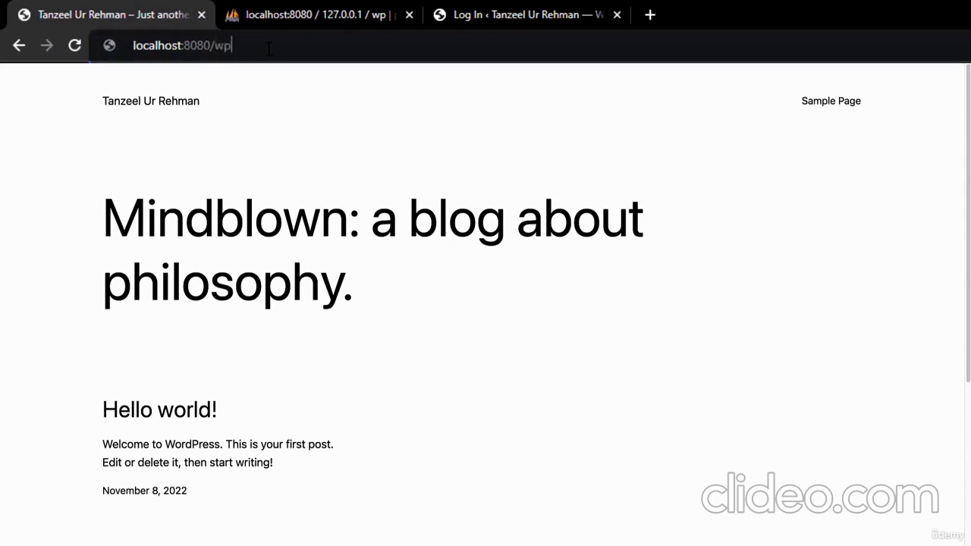
{"action": "type", "text": "-admin"}
{"action": "key", "text": "Return"}
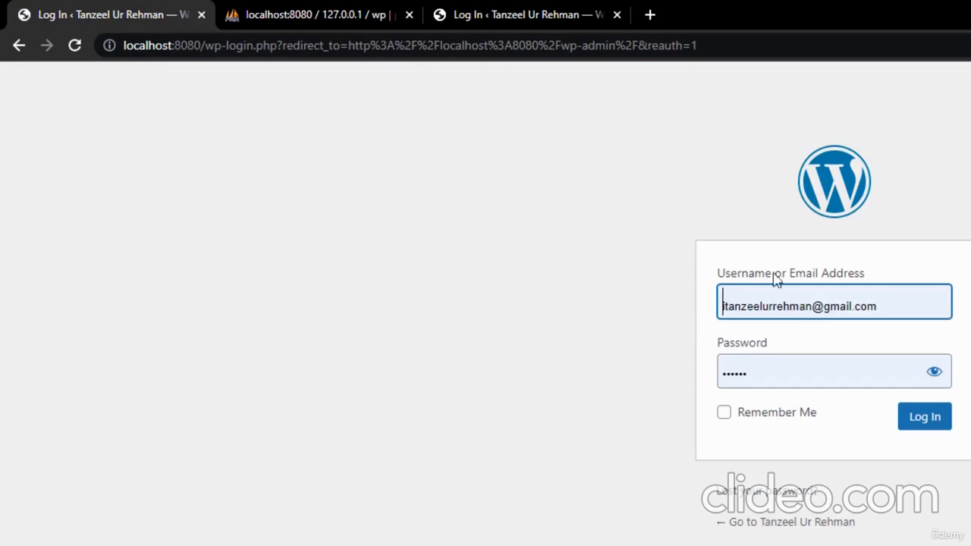
Log in with the chosen username and password, revealing the password to verify it
{"action": "triple_click", "coordinate": [834, 302]}
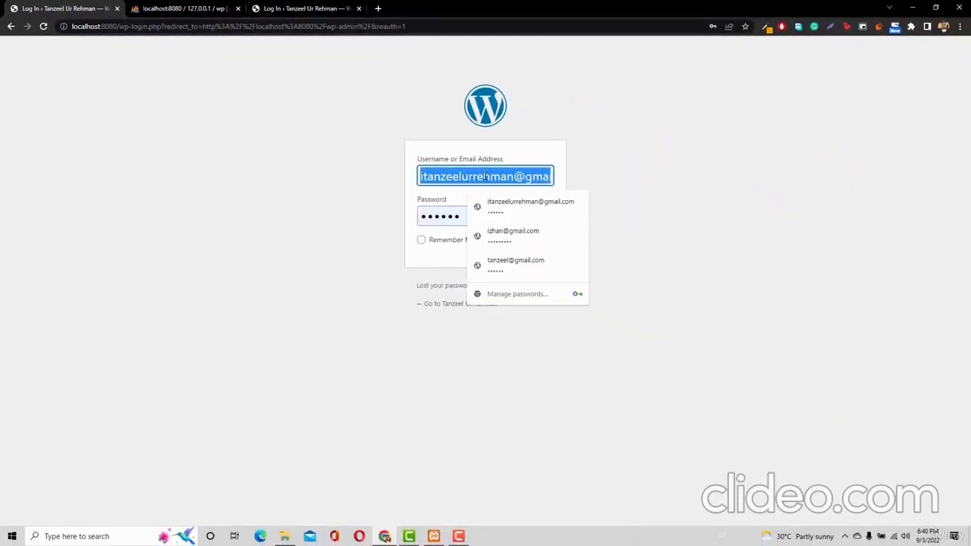
{"action": "type", "text": "tanzeel"}
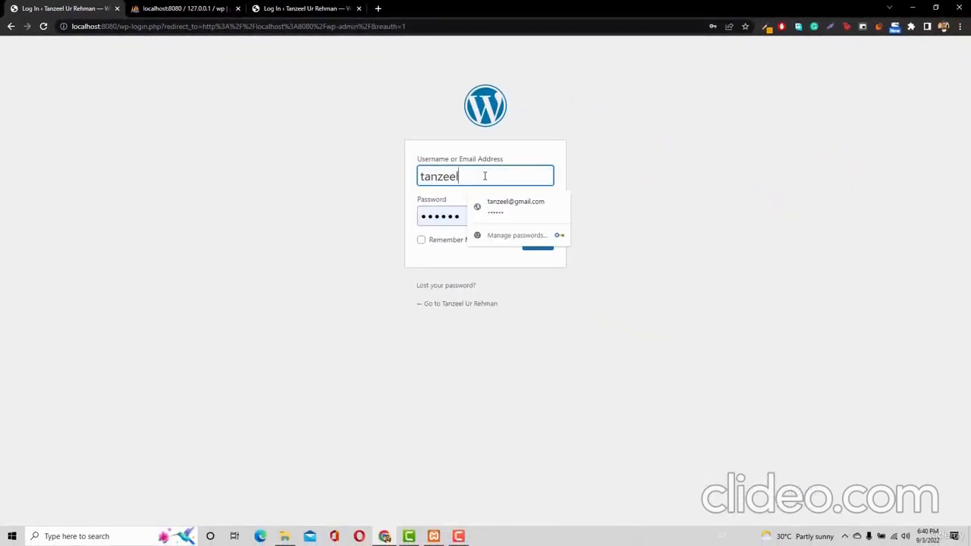
{"action": "double_click", "coordinate": [451, 217]}
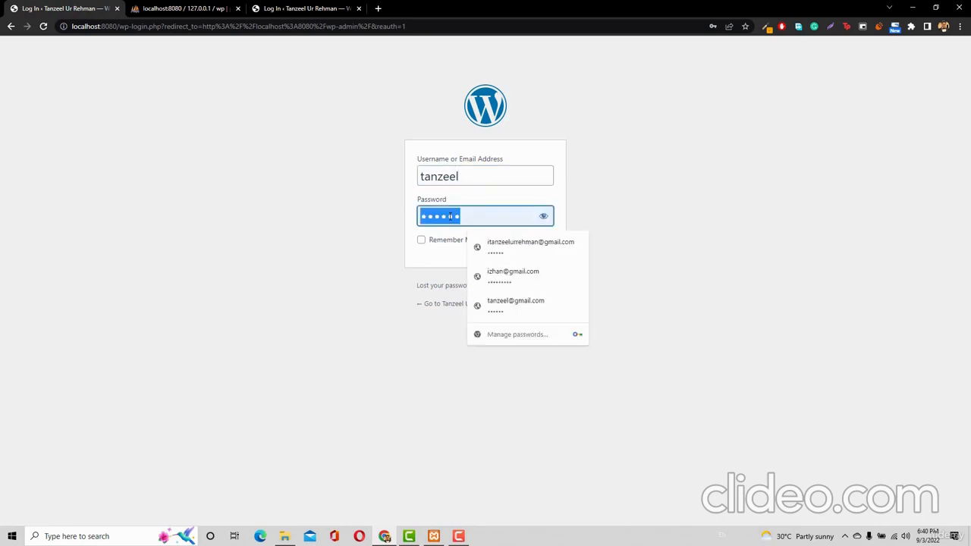
{"action": "left_click", "coordinate": [543, 217]}
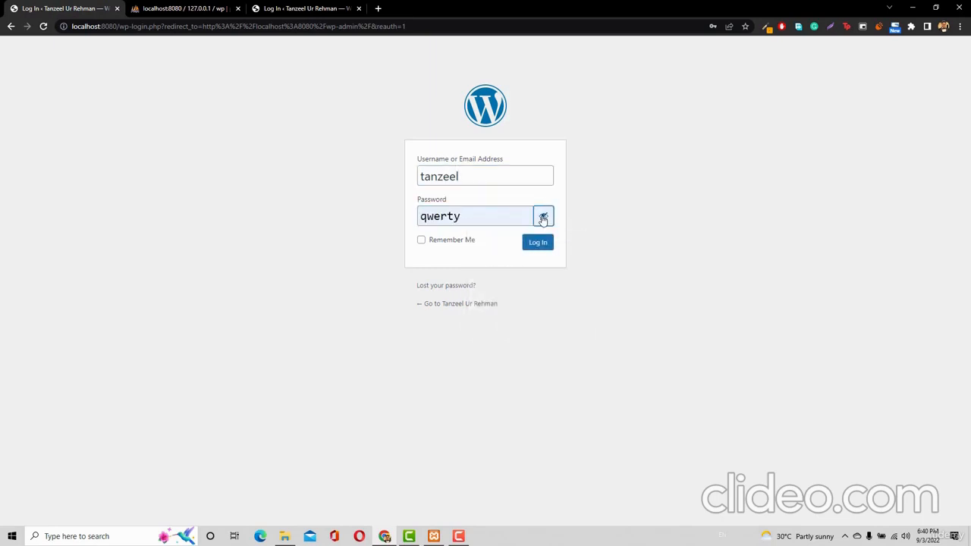
{"action": "double_click", "coordinate": [489, 217]}
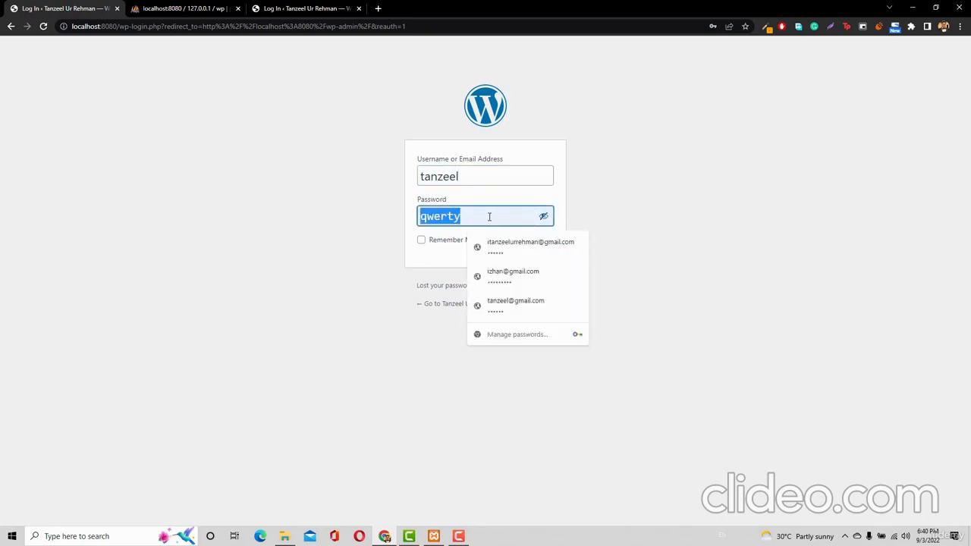
{"action": "type", "text": "asdfgh"}
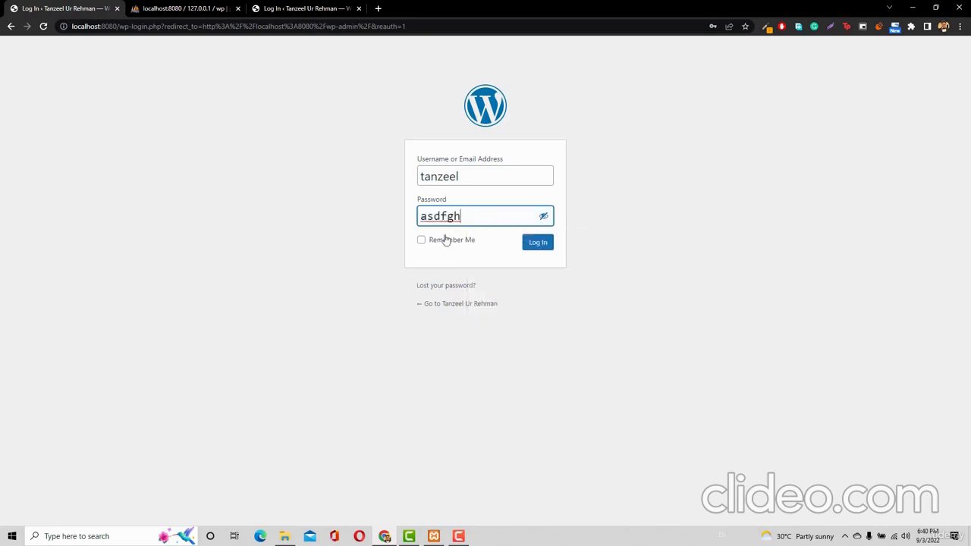
{"action": "left_click", "coordinate": [534, 249]}
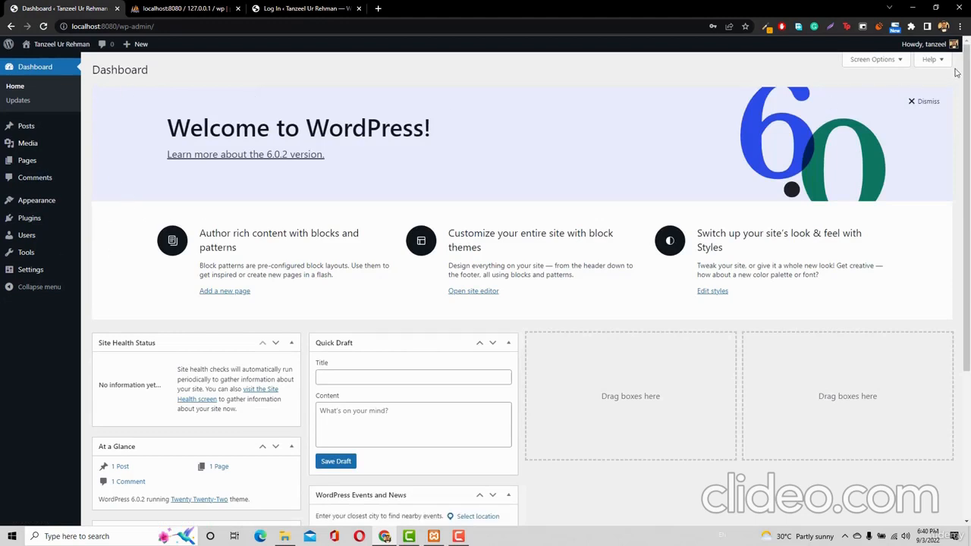
Open Edit Profile from the Howdy menu and generate a new password without saving it
{"action": "mouse_move", "coordinate": [929, 47]}
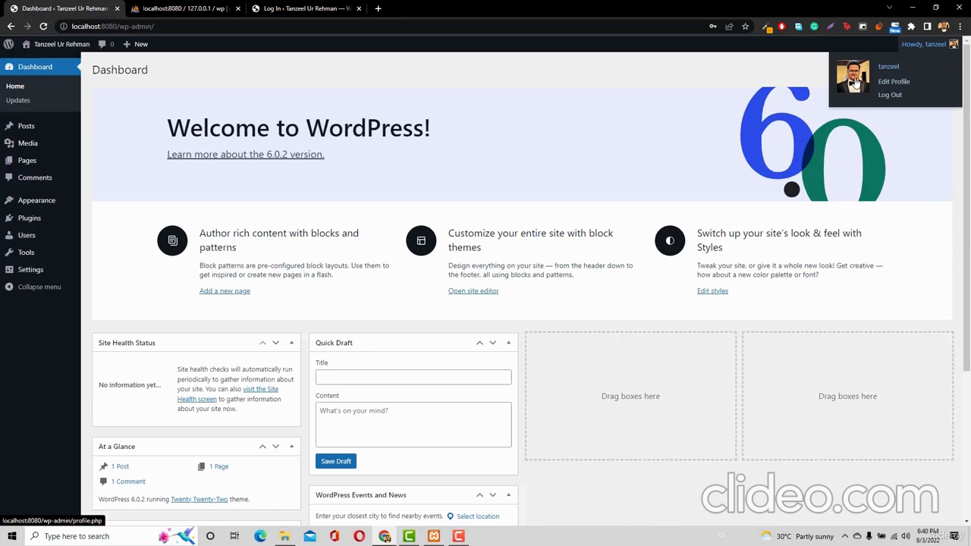
{"action": "left_click", "coordinate": [892, 84]}
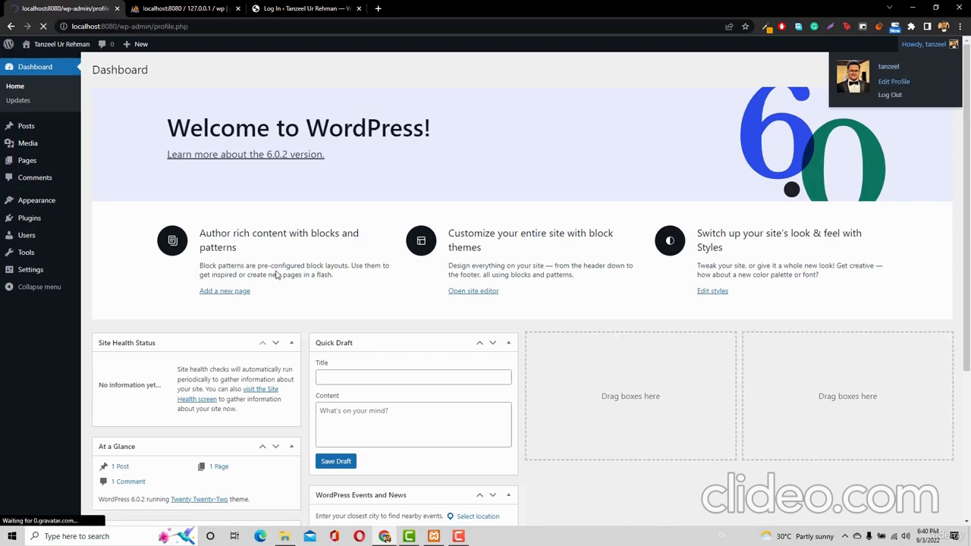
{"action": "scroll", "coordinate": [275, 329], "scroll_direction": "down", "scroll_amount": 4}
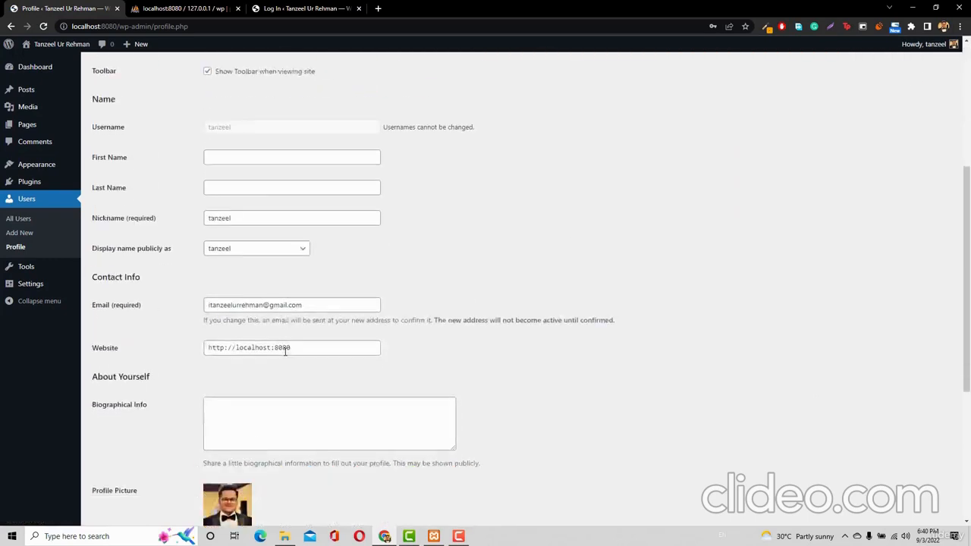
{"action": "scroll", "coordinate": [288, 349], "scroll_direction": "down", "scroll_amount": 4}
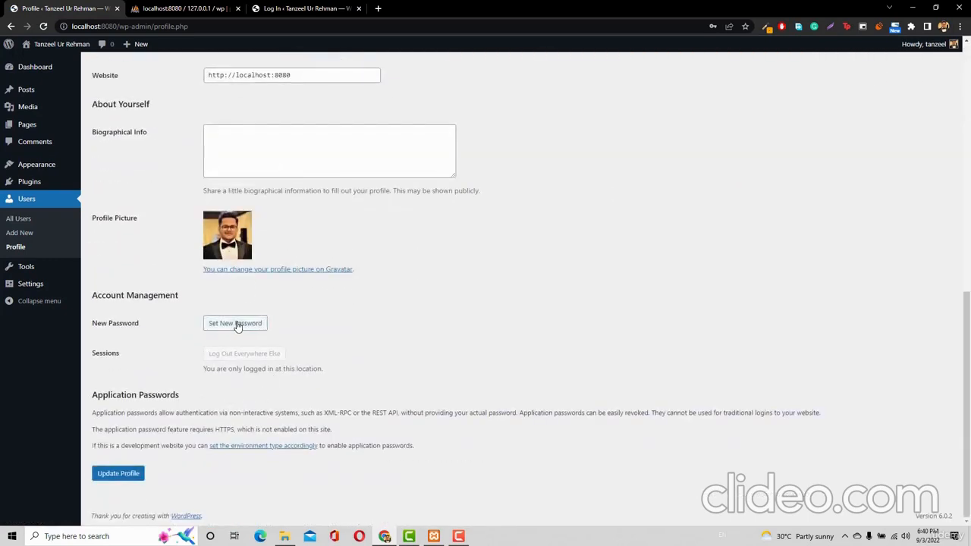
{"action": "left_click", "coordinate": [238, 326]}
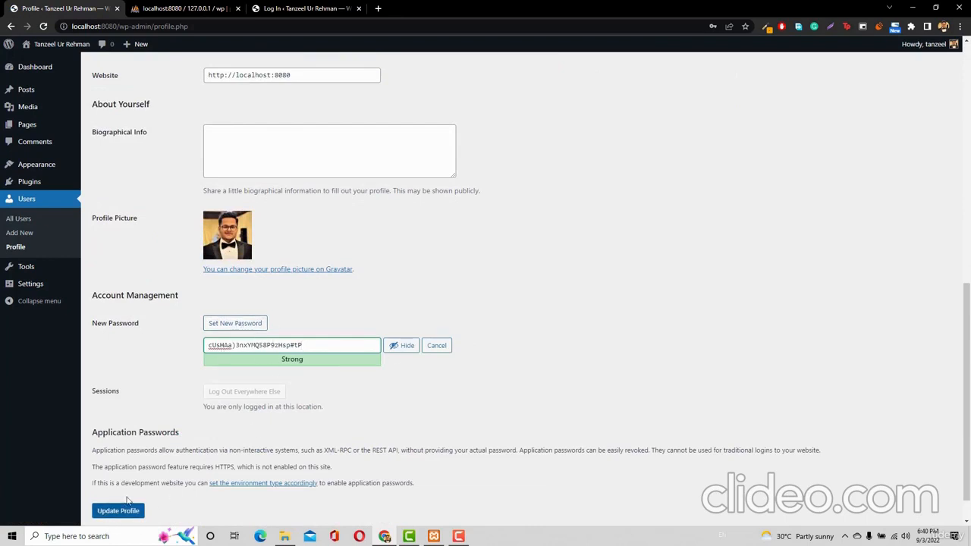
{"action": "scroll", "coordinate": [522, 239], "scroll_direction": "up", "scroll_amount": 6}
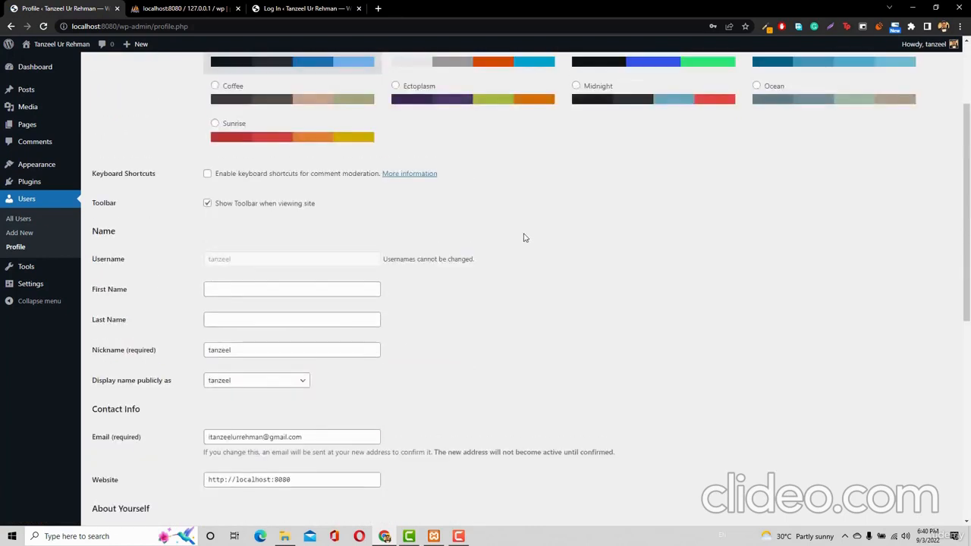
{"action": "scroll", "coordinate": [523, 237], "scroll_direction": "up", "scroll_amount": 2}
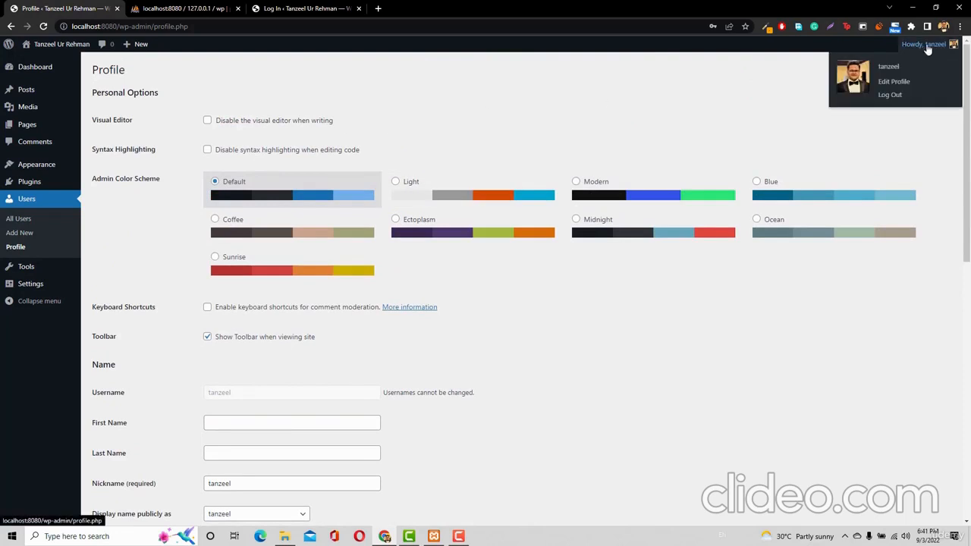
Log out from the Howdy menu, confirm Leave, and load localhost:8080
{"action": "left_click", "coordinate": [889, 94]}
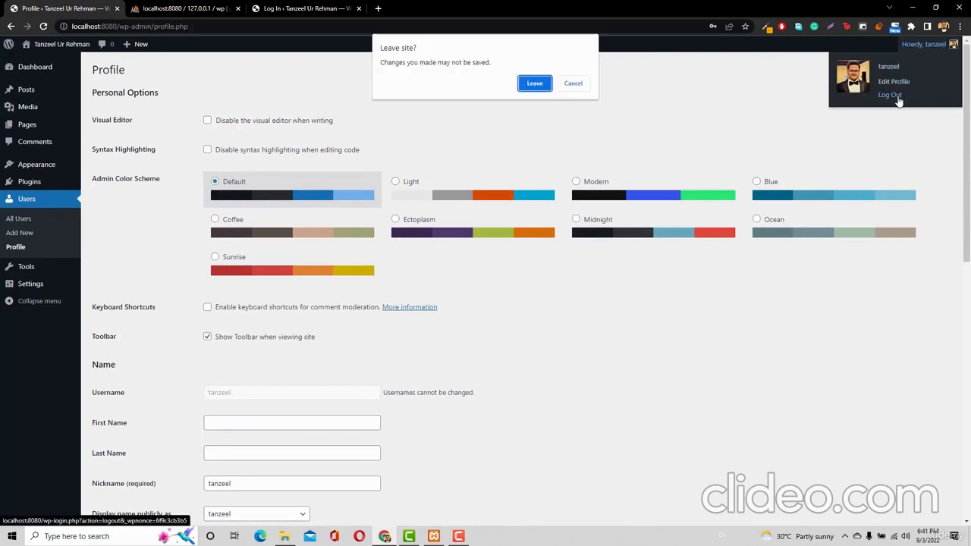
{"action": "left_click", "coordinate": [533, 85]}
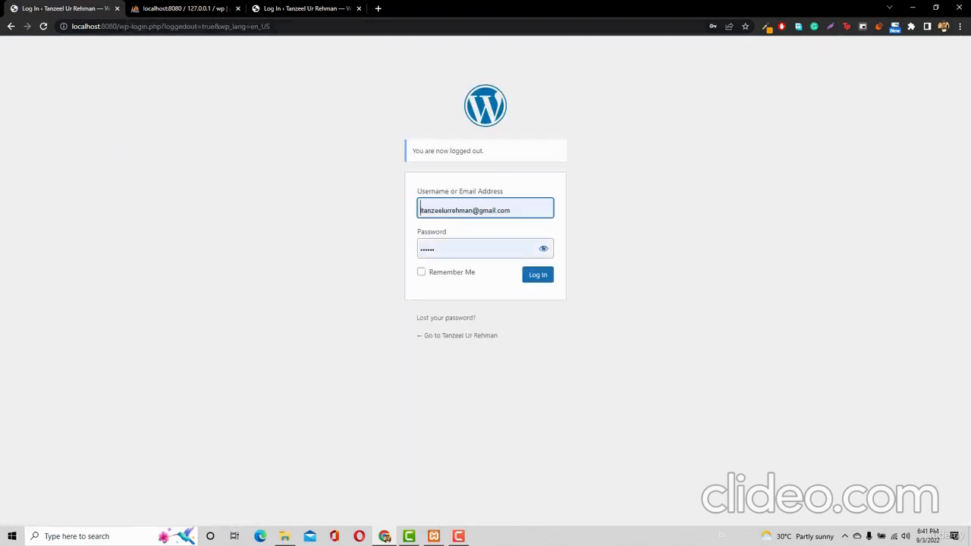
{"action": "left_click_drag", "start_coordinate": [118, 26], "coordinate": [363, 52]}
{"action": "key", "text": "BackSpace"}
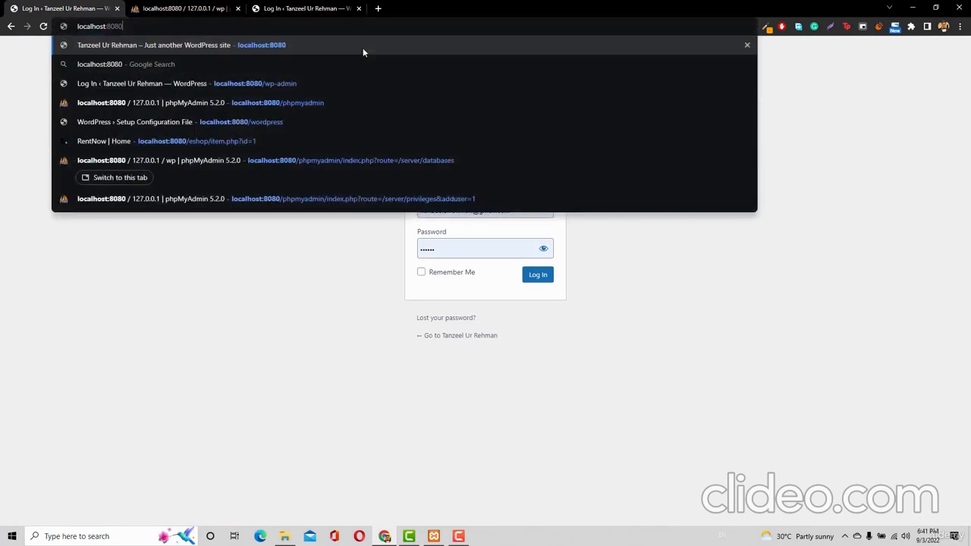
{"action": "key", "text": "Return"}
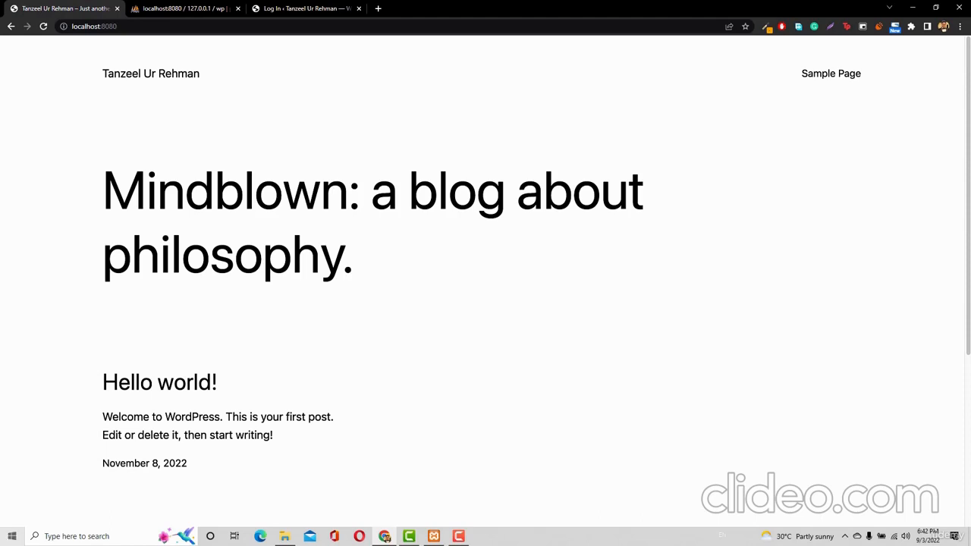
{"action": "left_click", "coordinate": [10, 537]}
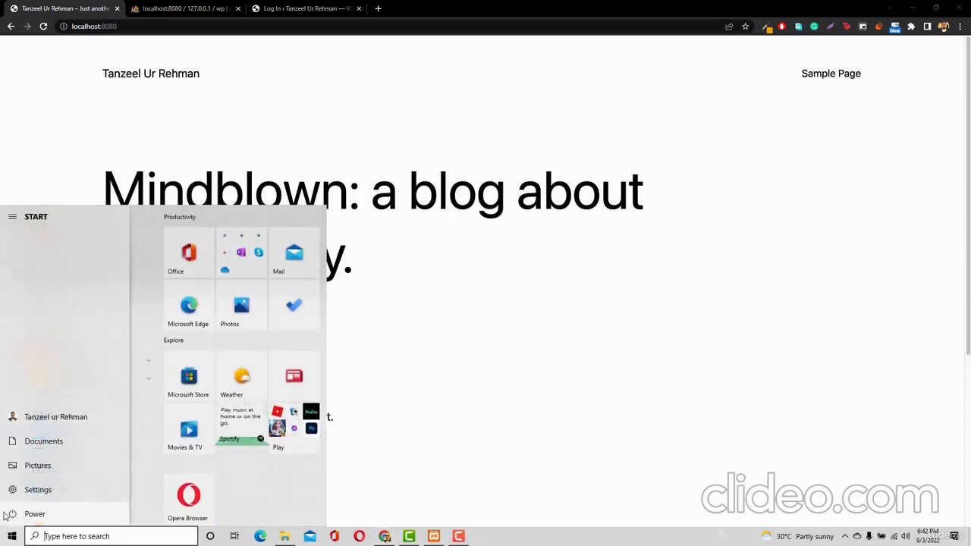
{"action": "left_click", "coordinate": [6, 539]}
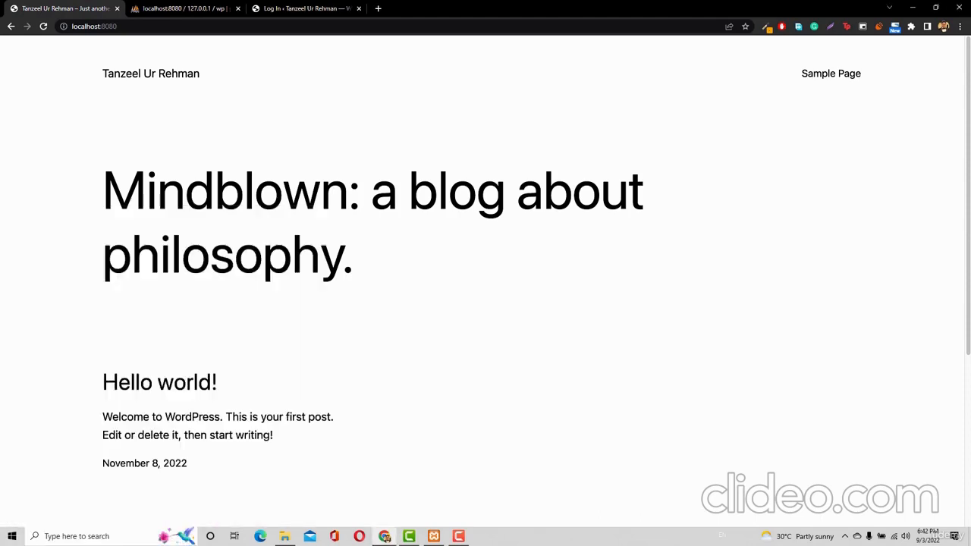
{"action": "left_click", "coordinate": [433, 536]}
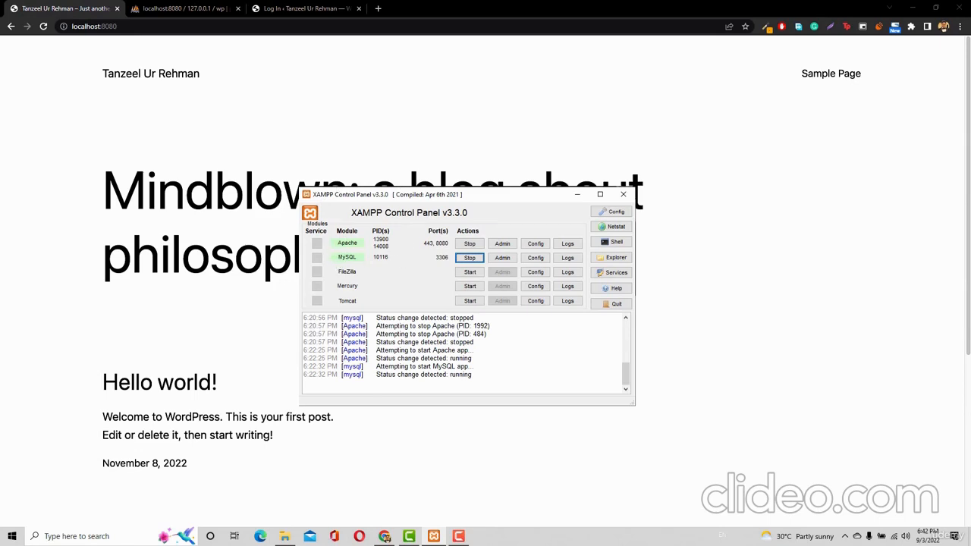
{"action": "left_click", "coordinate": [135, 28]}
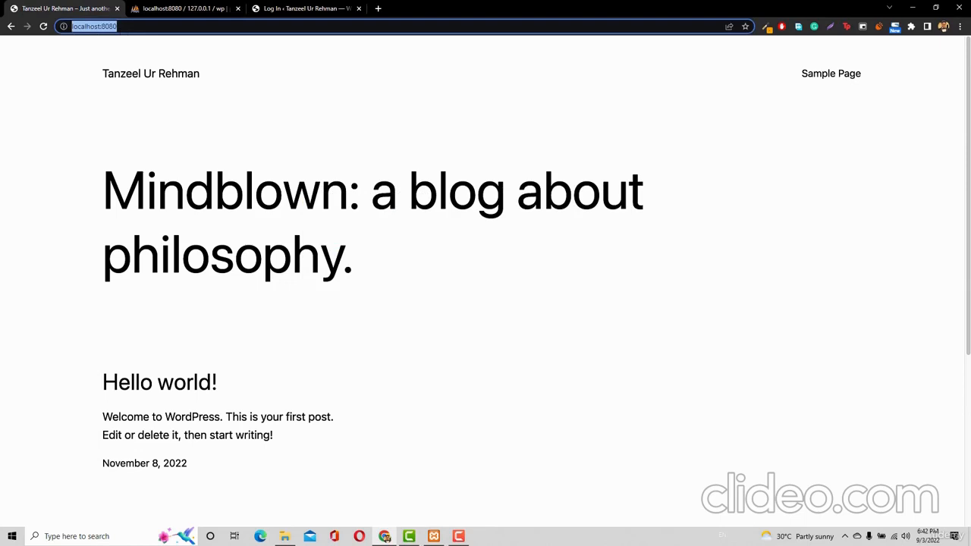
{"action": "key", "text": "Return"}
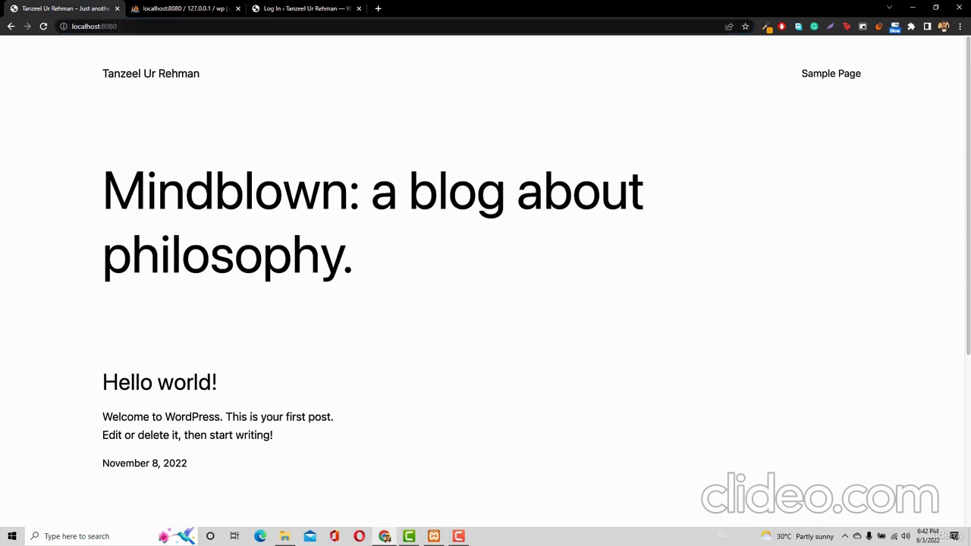